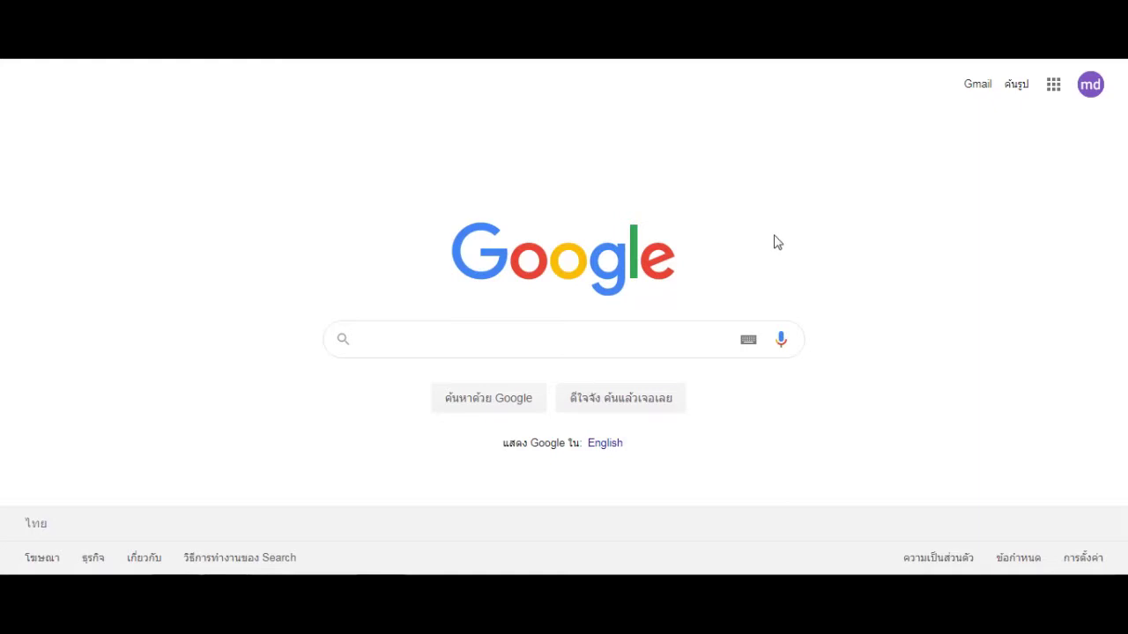
- Open Gmail from the Google home page and go on to Google Drive
{"action": "left_click", "coordinate": [977, 84]}
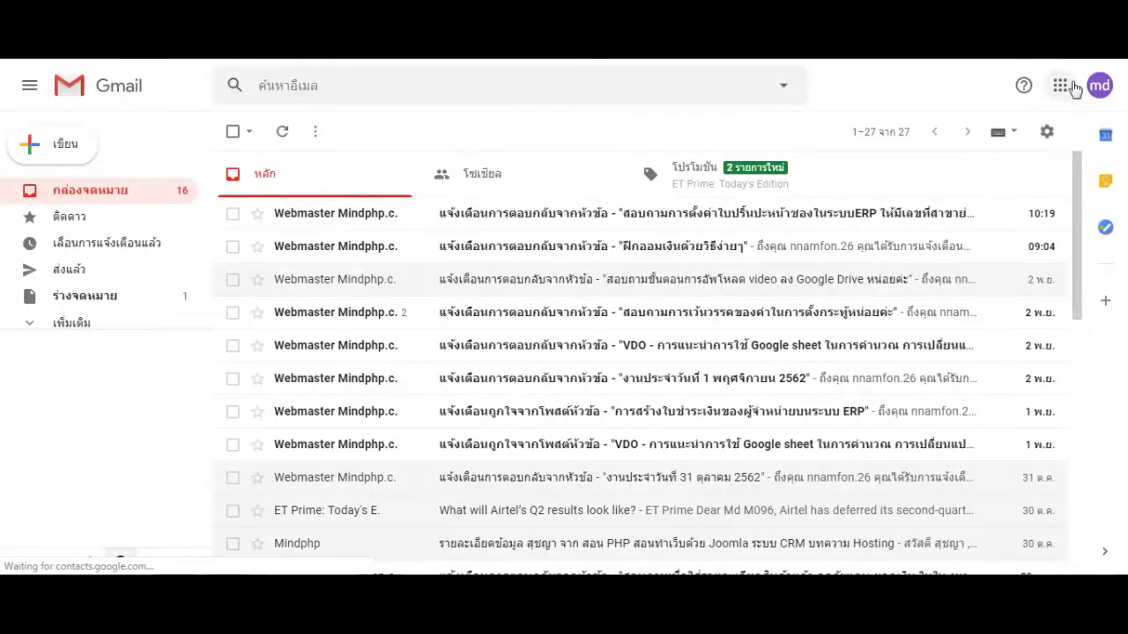
{"action": "left_click", "coordinate": [1062, 86]}
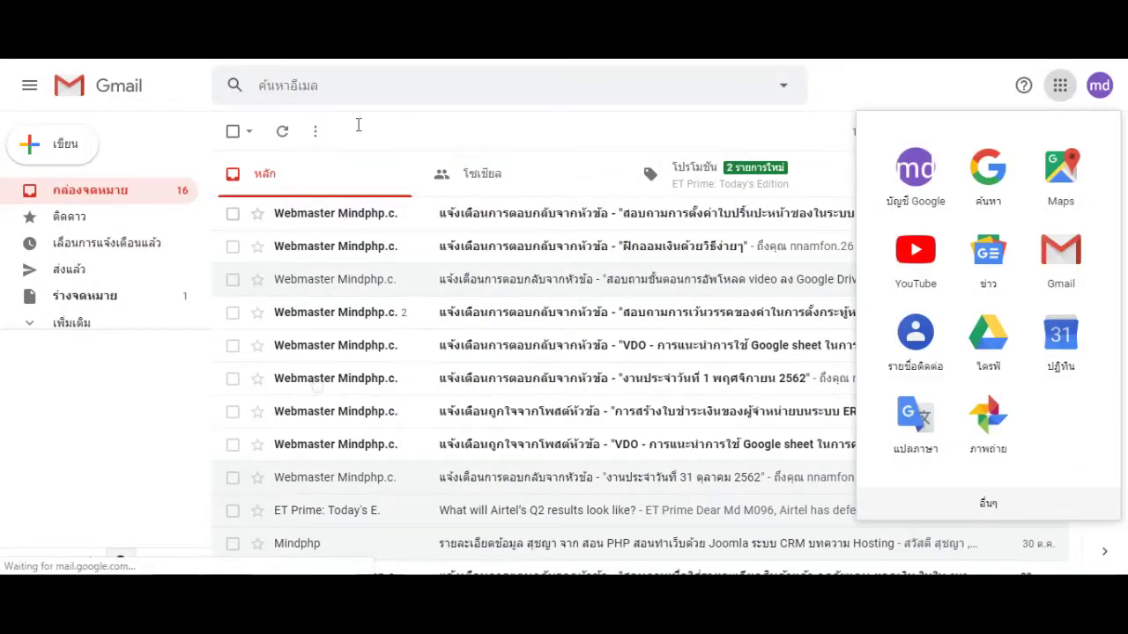
{"action": "left_click", "coordinate": [1001, 363]}
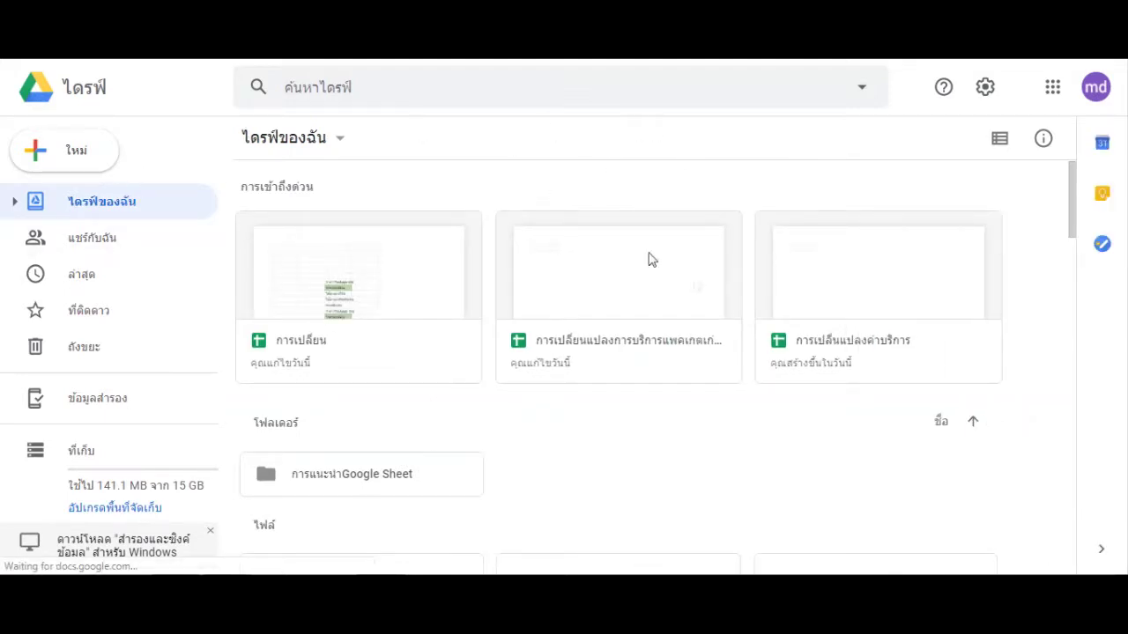
- Look through the folders and files stored in My Drive
{"action": "scroll", "coordinate": [425, 245], "scroll_direction": "down", "scroll_amount": 1}
{"action": "scroll", "coordinate": [425, 245], "scroll_direction": "down", "scroll_amount": 3}
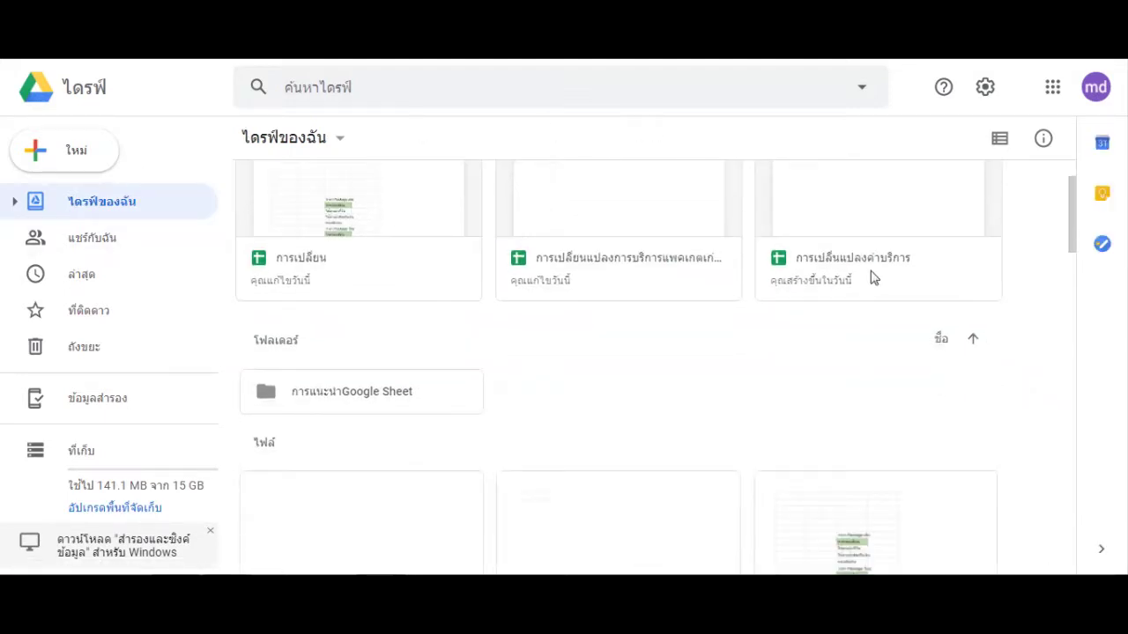
{"action": "scroll", "coordinate": [526, 247], "scroll_direction": "up", "scroll_amount": 1}
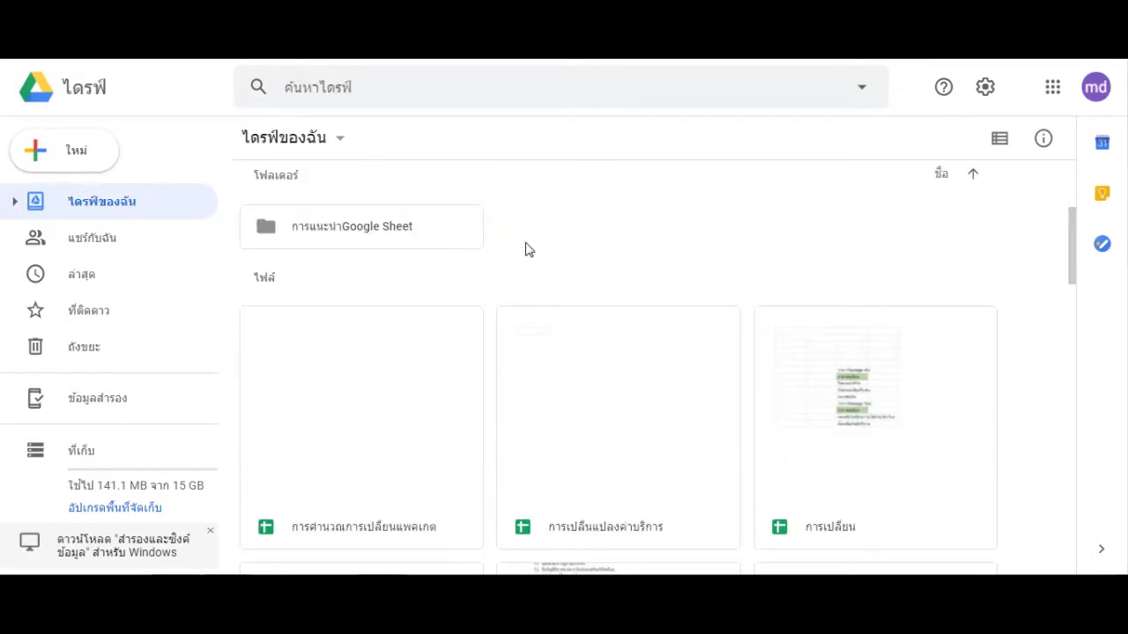
{"action": "scroll", "coordinate": [537, 240], "scroll_direction": "up", "scroll_amount": 2}
{"action": "scroll", "coordinate": [713, 261], "scroll_direction": "down", "scroll_amount": 5}
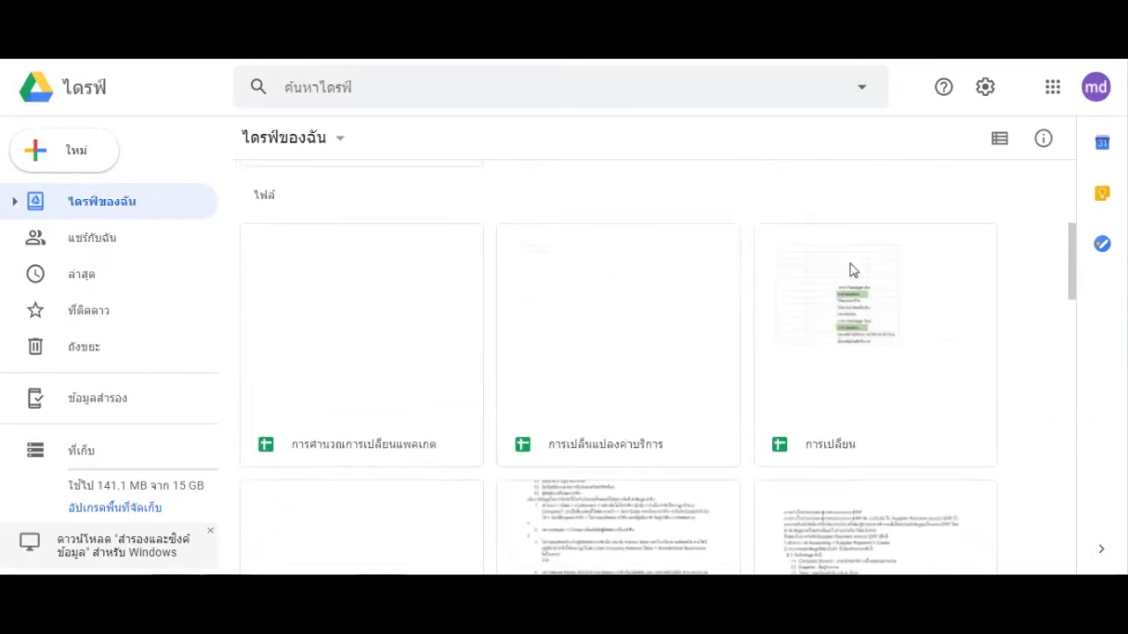
{"action": "scroll", "coordinate": [944, 302], "scroll_direction": "down", "scroll_amount": 2}
{"action": "scroll", "coordinate": [939, 310], "scroll_direction": "down", "scroll_amount": 2}
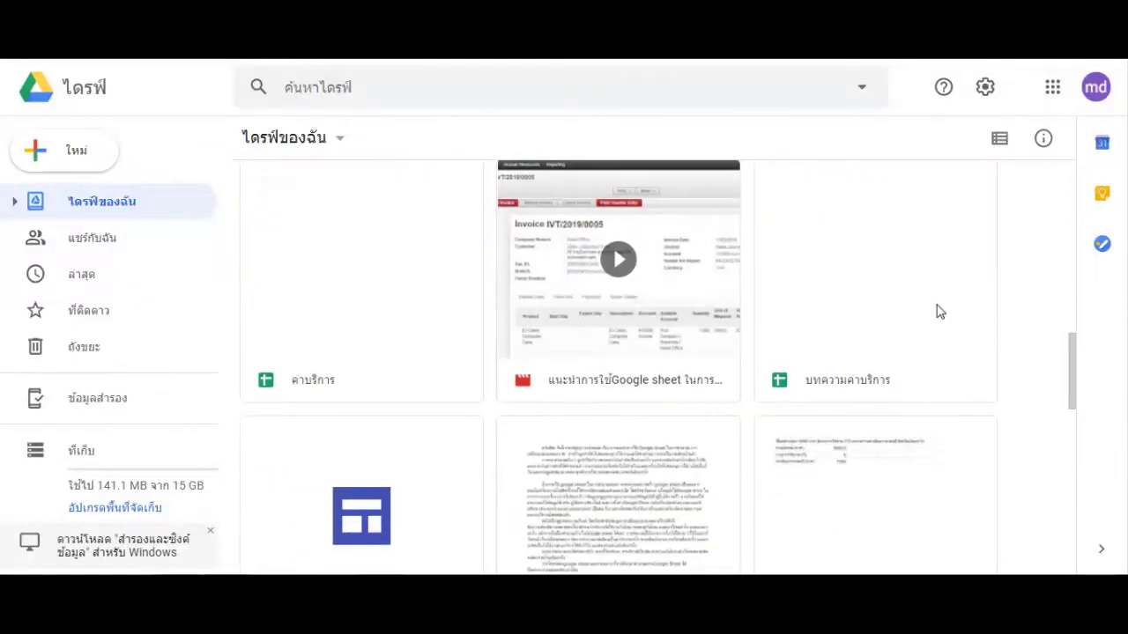
{"action": "scroll", "coordinate": [938, 310], "scroll_direction": "up", "scroll_amount": 4}
{"action": "scroll", "coordinate": [933, 308], "scroll_direction": "up", "scroll_amount": 6}
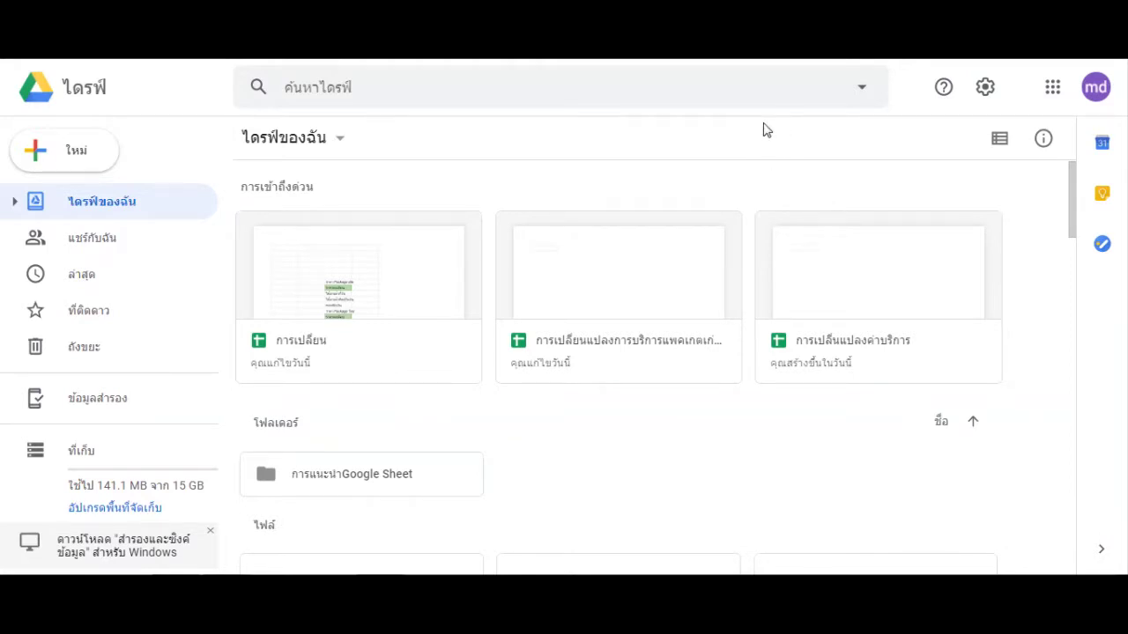
- Create a new blank Google Sheets spreadsheet in My Drive
{"action": "left_click", "coordinate": [76, 166]}
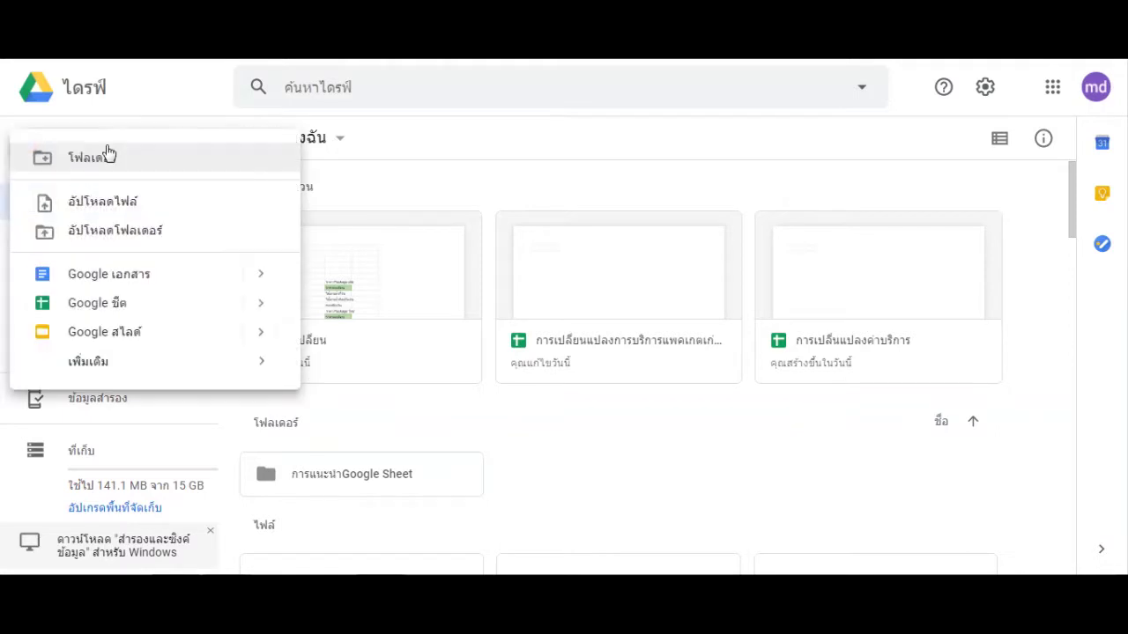
{"action": "left_click", "coordinate": [119, 304]}
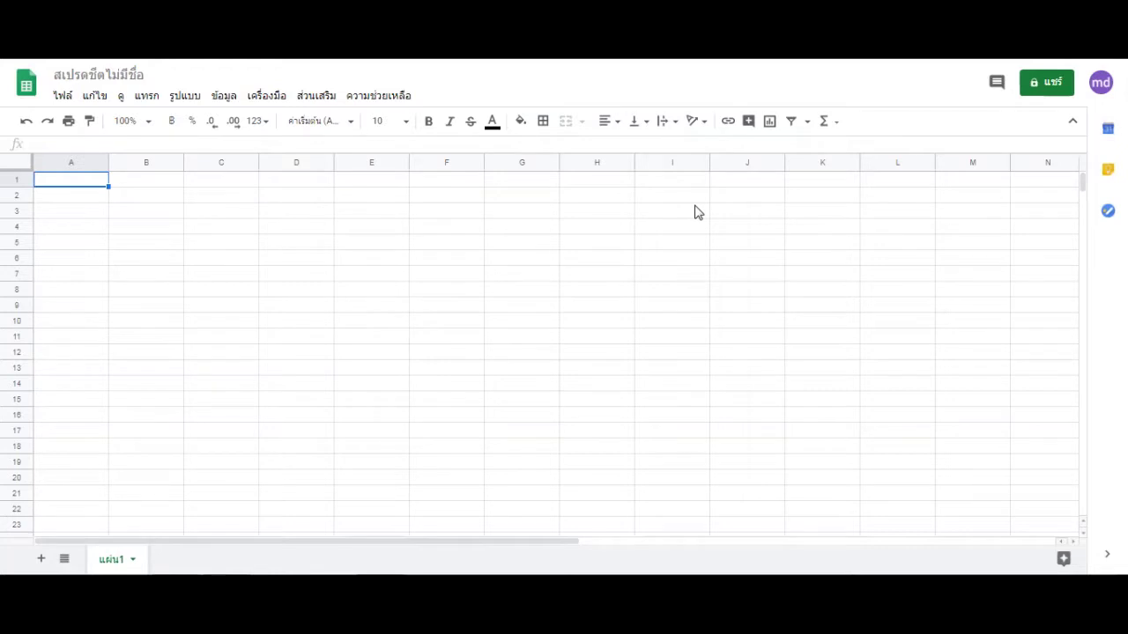
{"action": "left_click", "coordinate": [580, 274]}
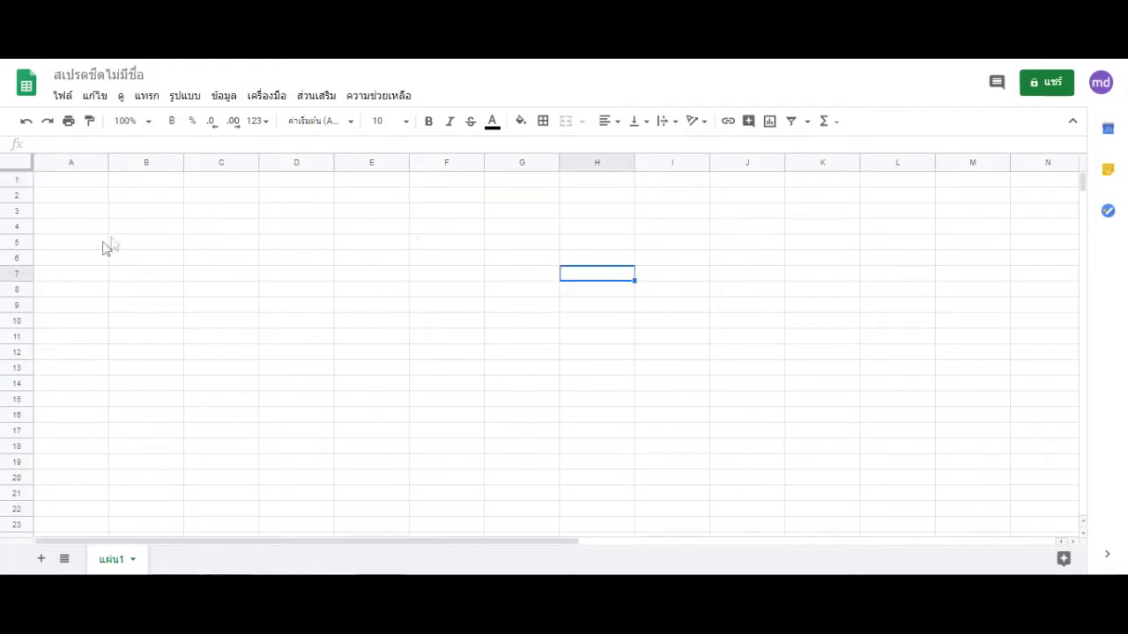
{"action": "left_click", "coordinate": [105, 322]}
{"action": "left_click", "coordinate": [146, 181]}
{"action": "left_click", "coordinate": [123, 75]}
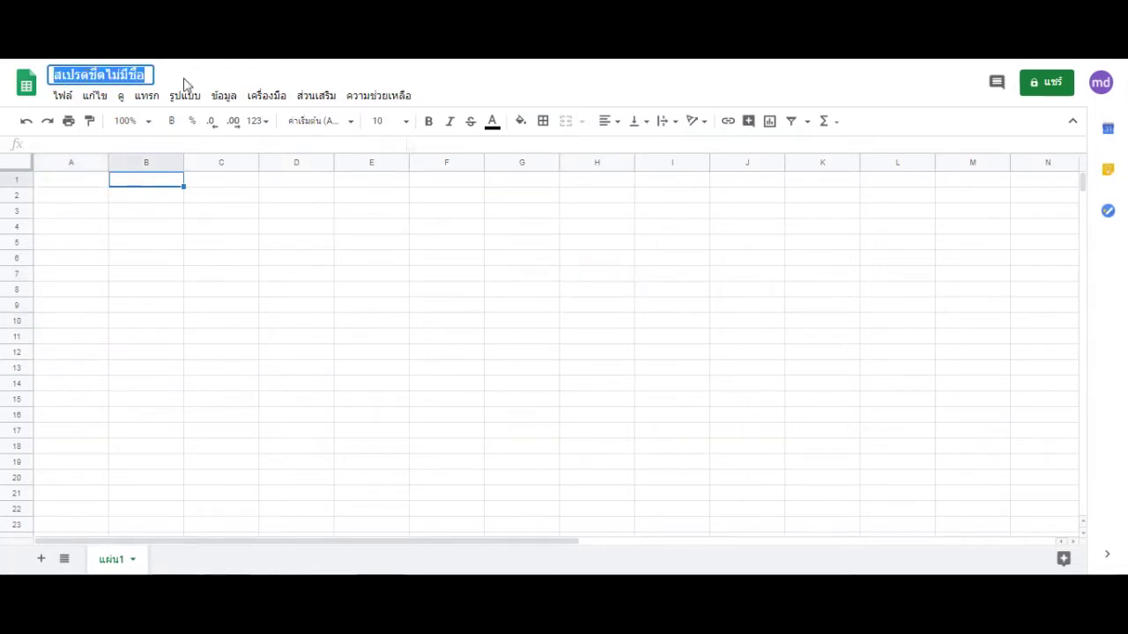
{"action": "left_click", "coordinate": [273, 256]}
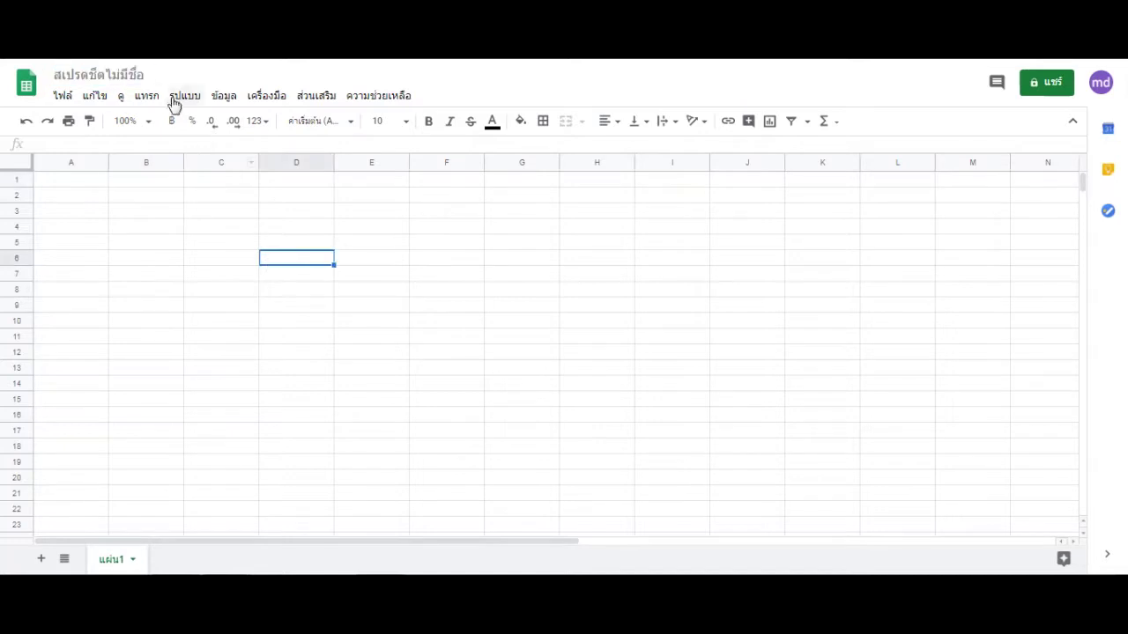
{"action": "left_click", "coordinate": [131, 75]}
{"action": "key", "text": "BackSpace"}
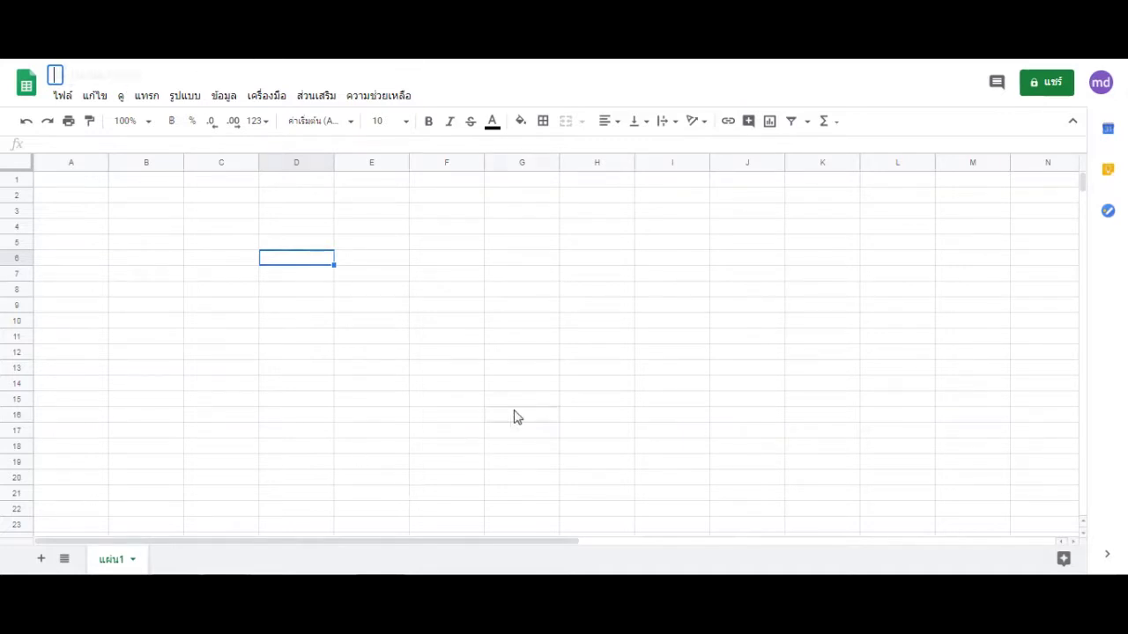
{"action": "left_click", "coordinate": [518, 414]}
- Rename the untitled spreadsheet as "การเปลี่ยนแปลงค่าบริการ"
{"action": "left_click", "coordinate": [94, 74]}
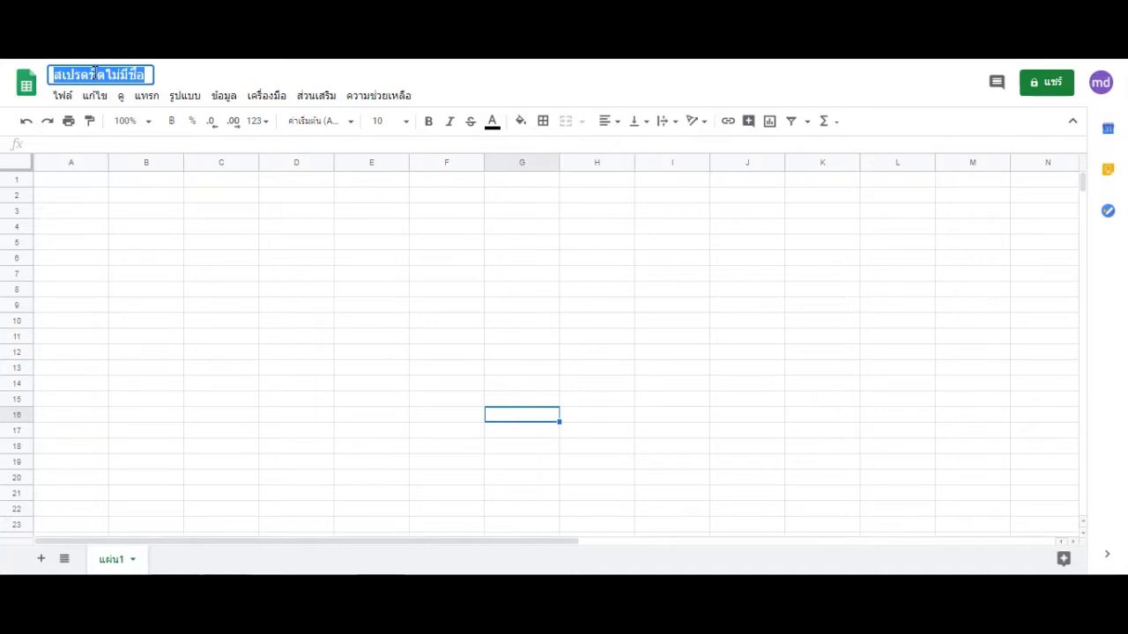
{"action": "type", "text": "dk"}
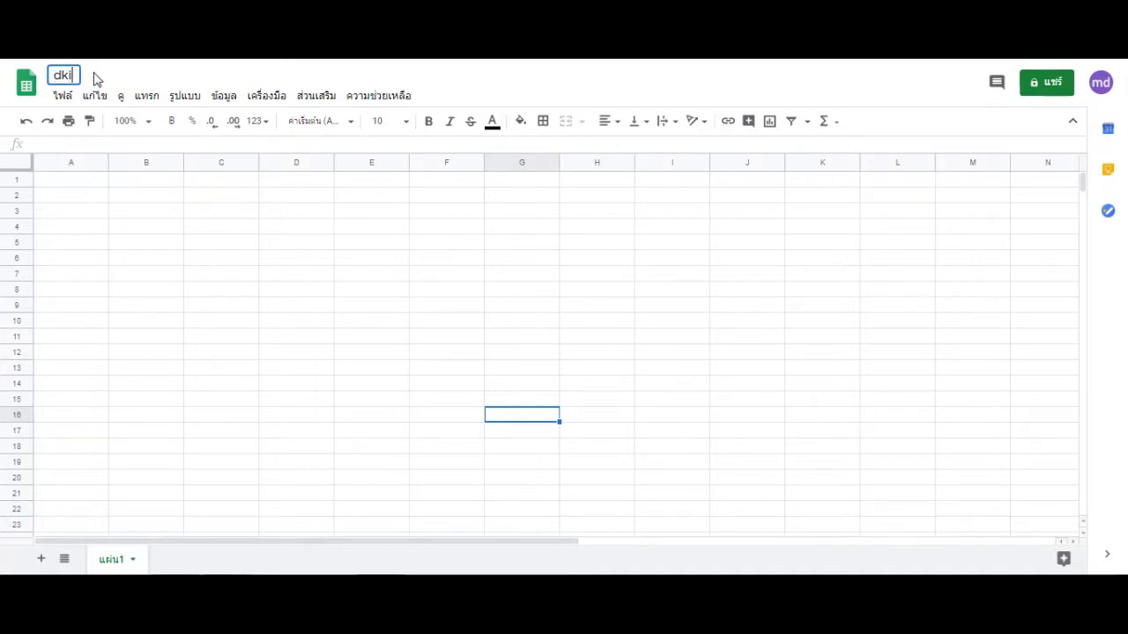
{"action": "key", "text": "BackSpace"}
{"action": "type", "text": "การเปลี่ยน"}
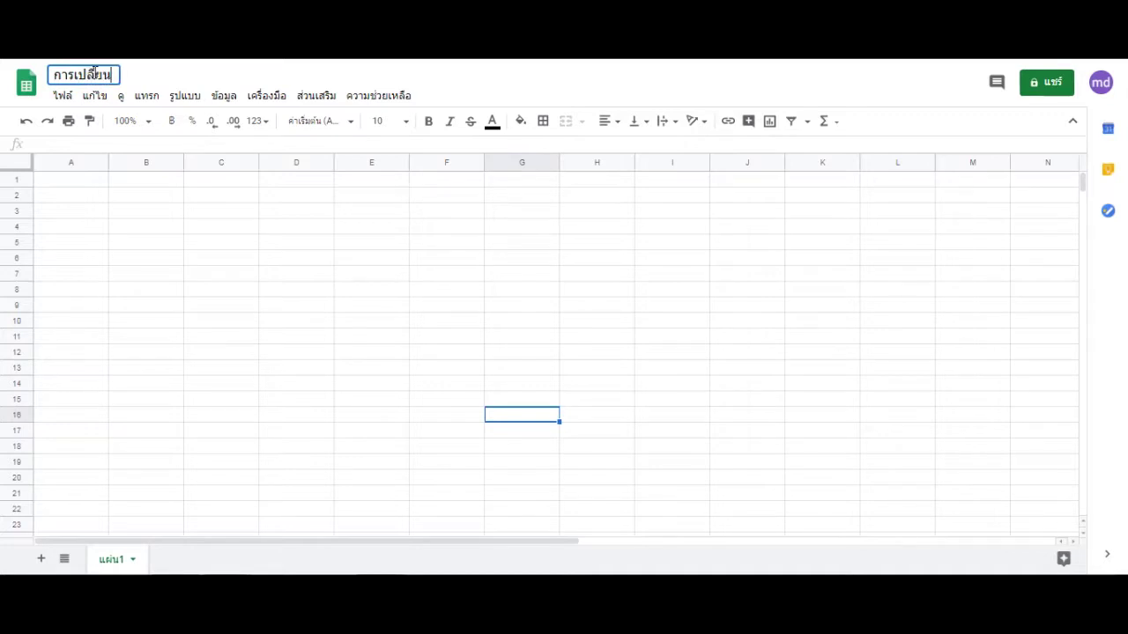
{"action": "type", "text": "แปลงค่า"}
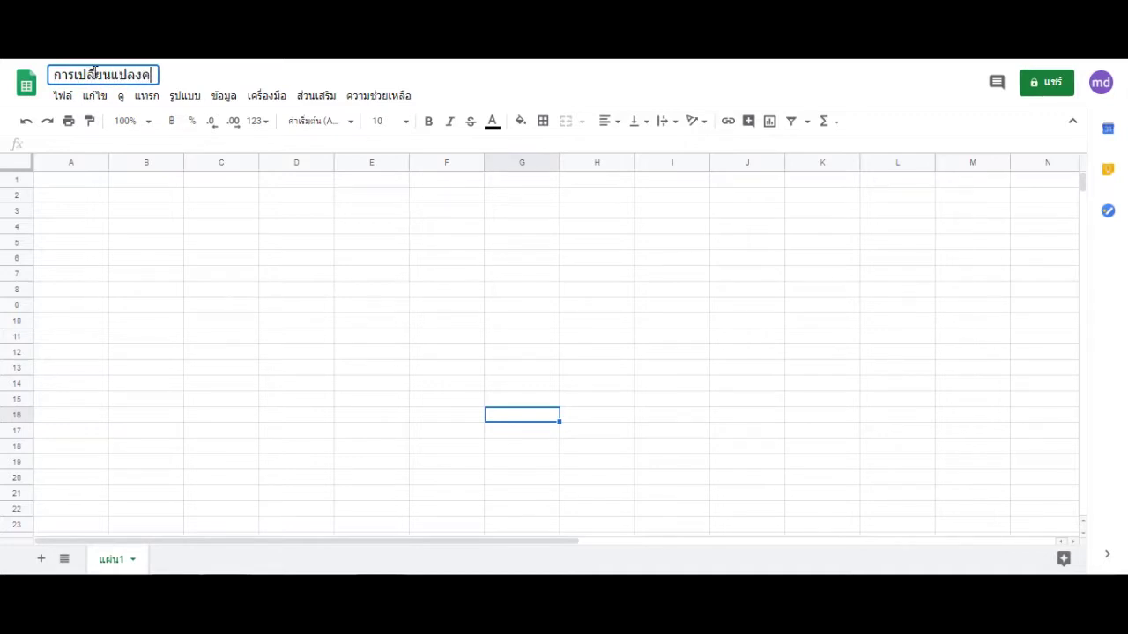
{"action": "type", "text": "บริการ"}
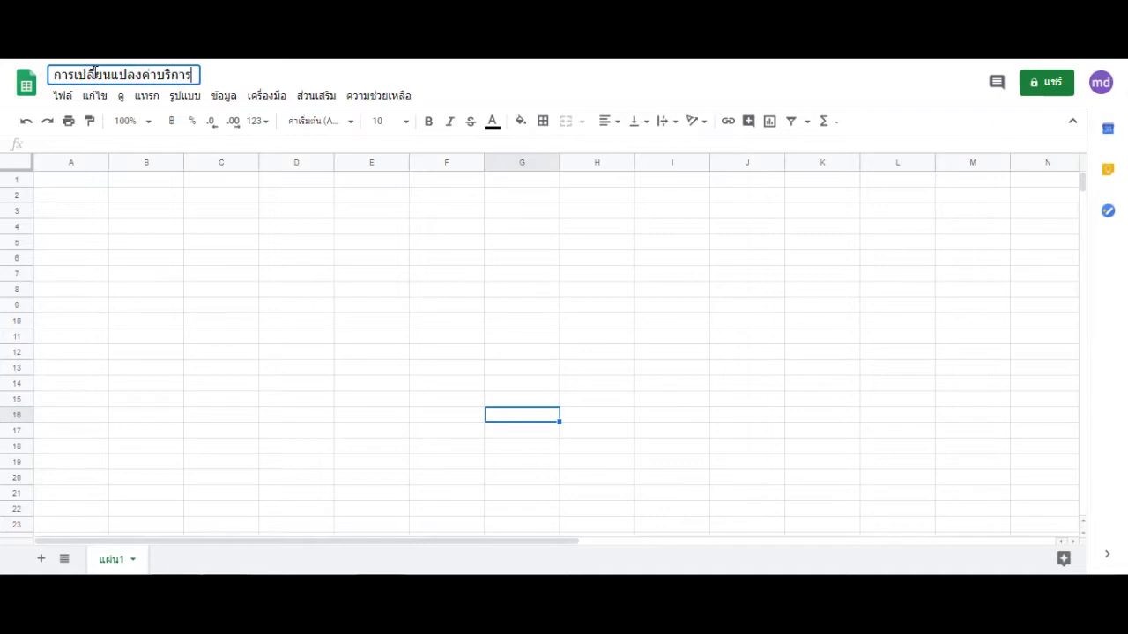
{"action": "left_click", "coordinate": [375, 354]}
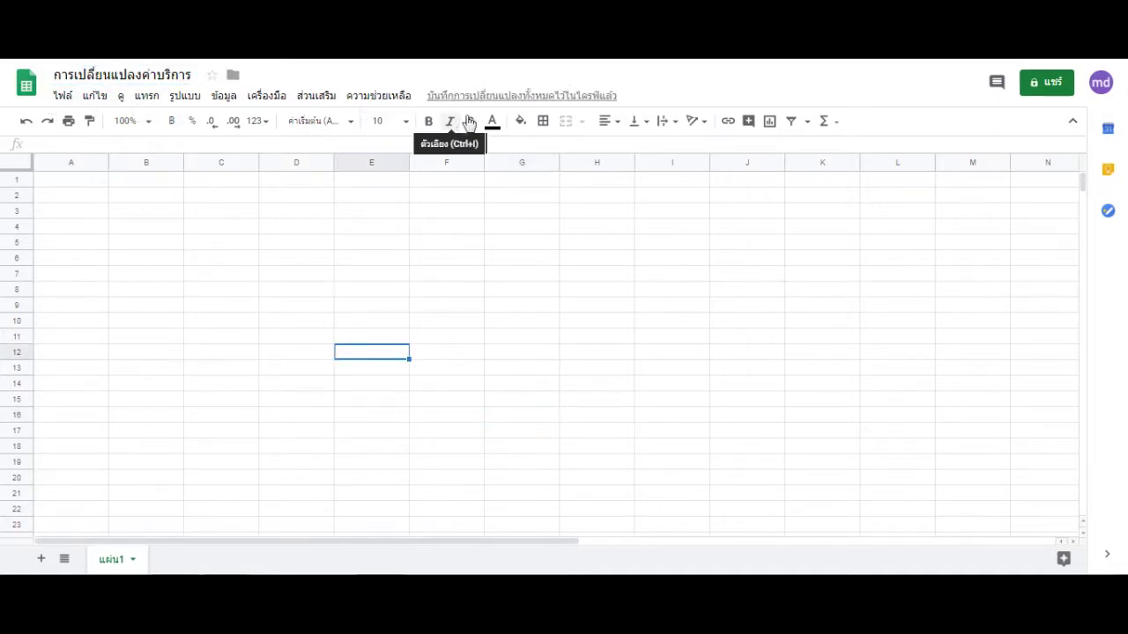
{"action": "left_click", "coordinate": [263, 242]}
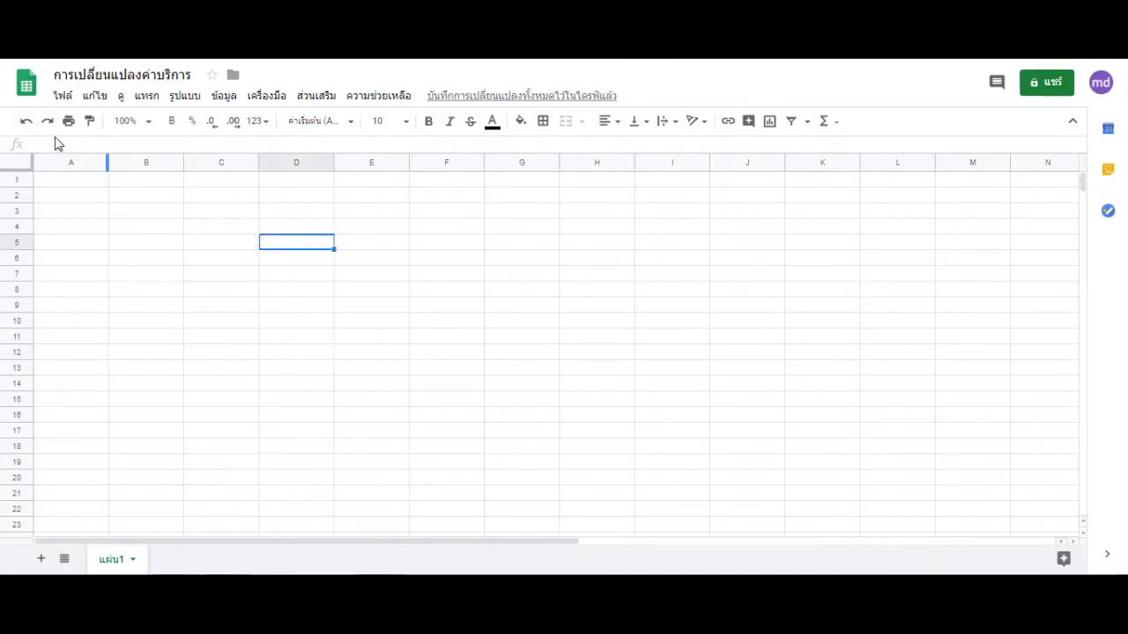
{"action": "left_click", "coordinate": [164, 228]}
{"action": "left_click", "coordinate": [72, 213]}
{"action": "left_click", "coordinate": [164, 195]}
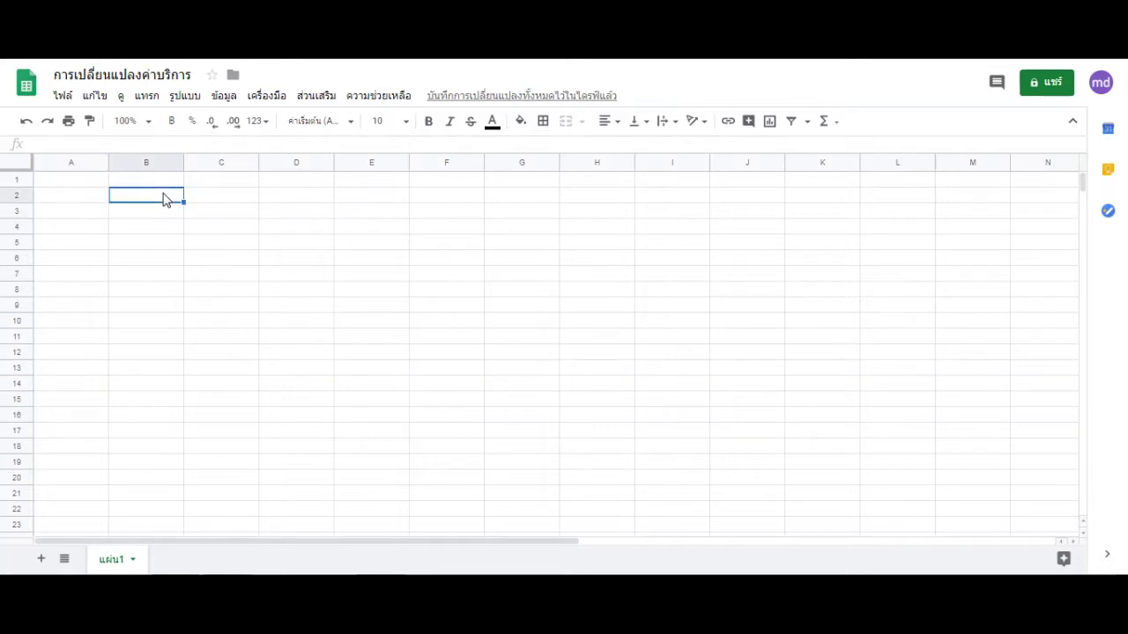
{"action": "left_click", "coordinate": [306, 276]}
- Decrease the number of decimal places shown in cell C4
{"action": "left_click", "coordinate": [211, 229]}
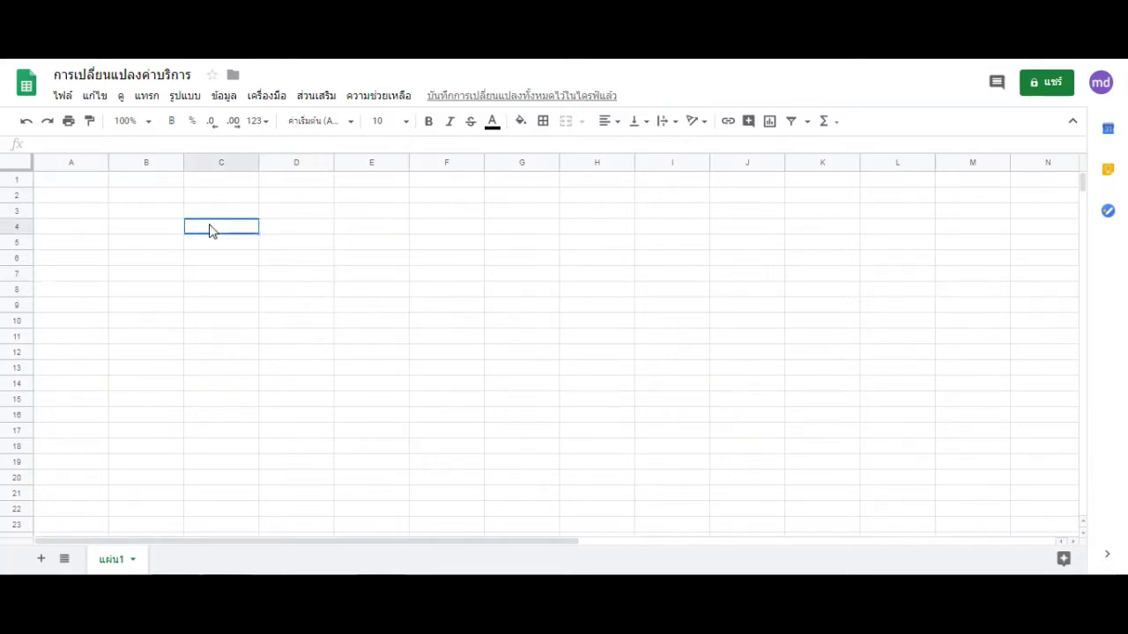
{"action": "left_click", "coordinate": [209, 124]}
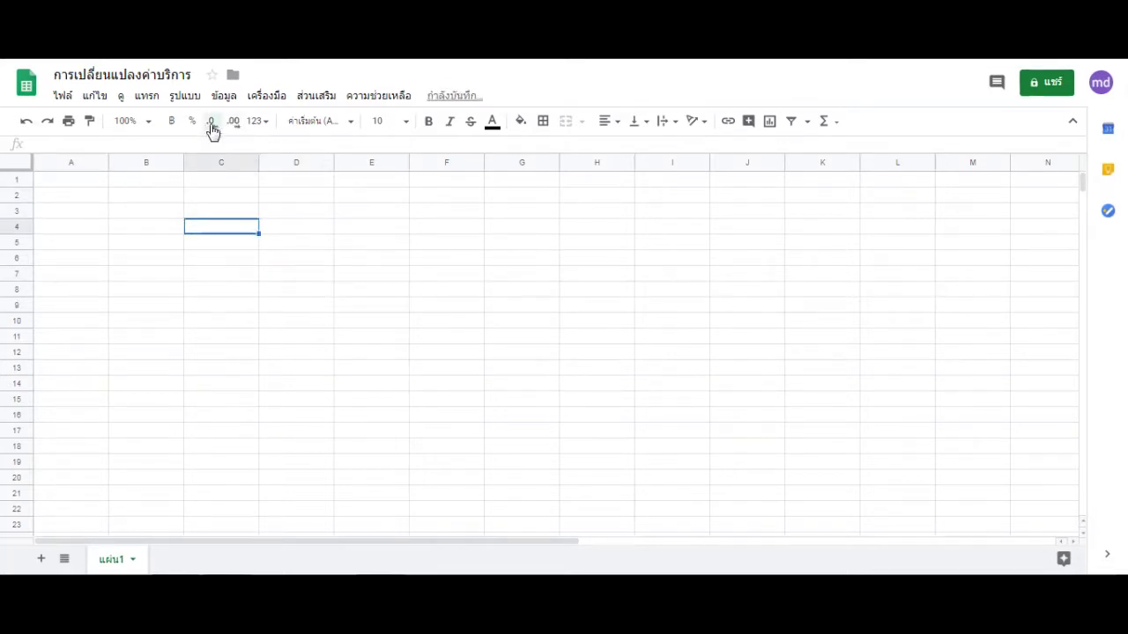
{"action": "left_click", "coordinate": [242, 198]}
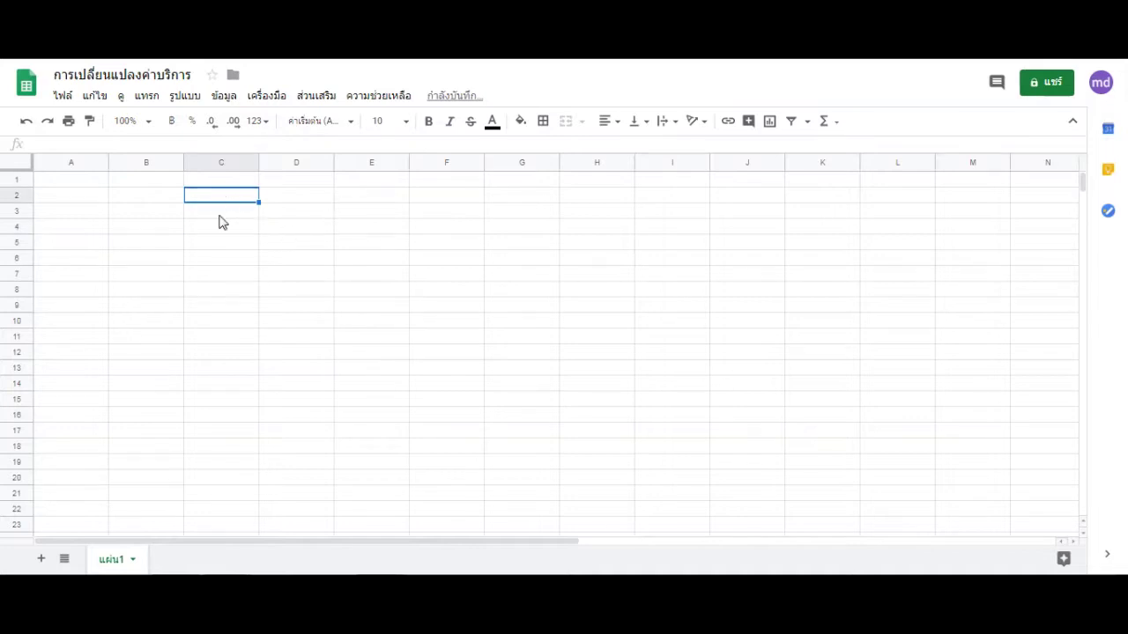
{"action": "left_click", "coordinate": [231, 181]}
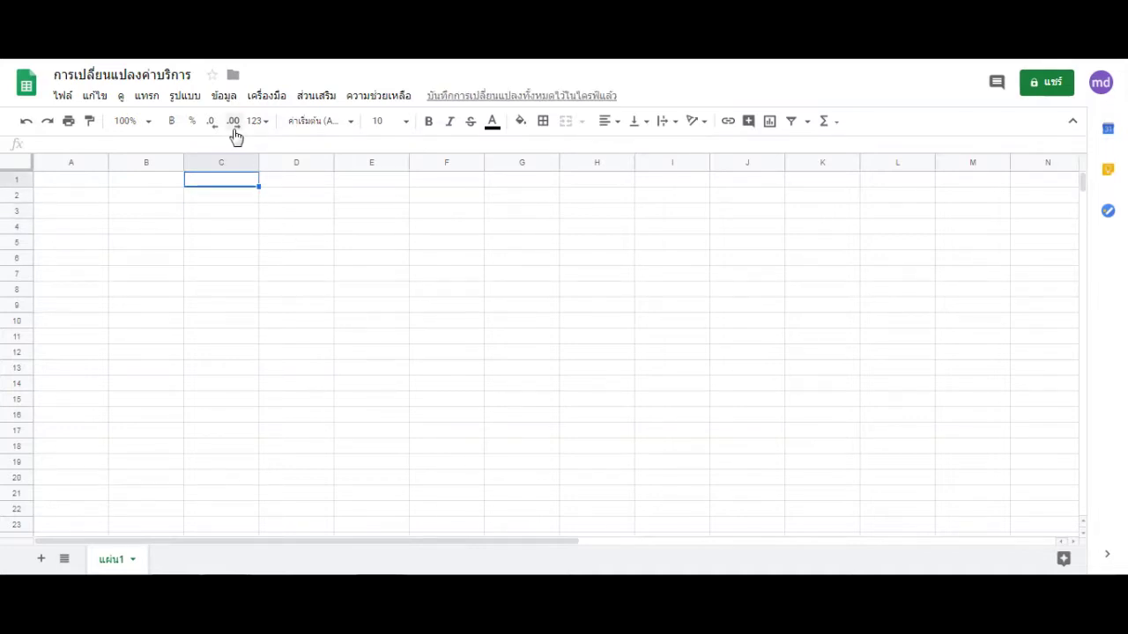
{"action": "left_click", "coordinate": [226, 213]}
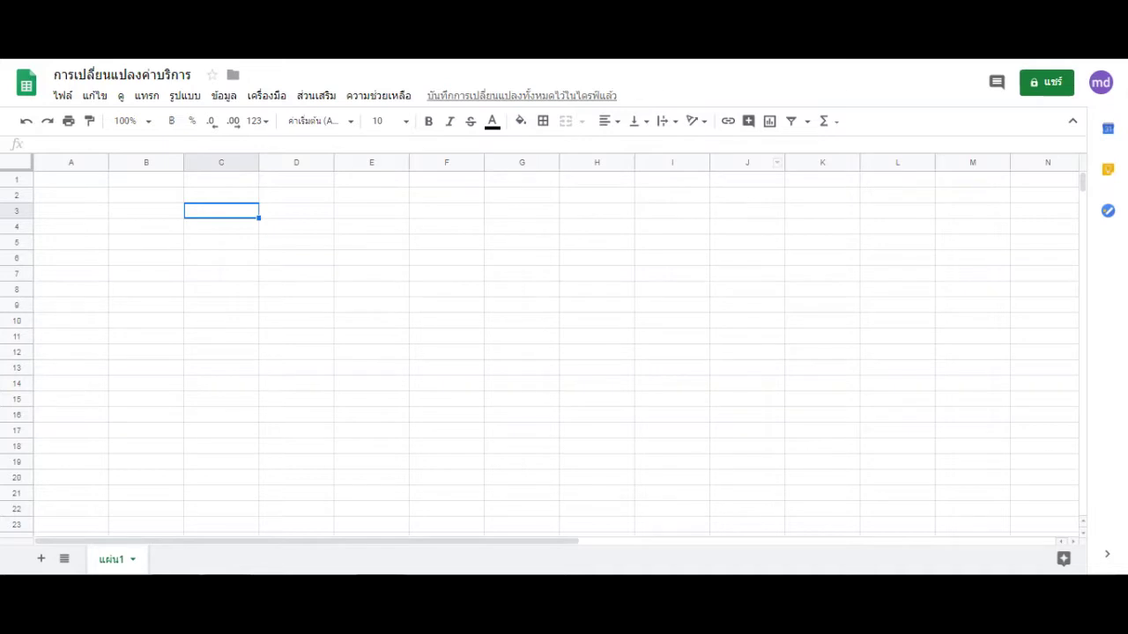
{"action": "left_click", "coordinate": [333, 230]}
{"action": "left_click", "coordinate": [824, 124]}
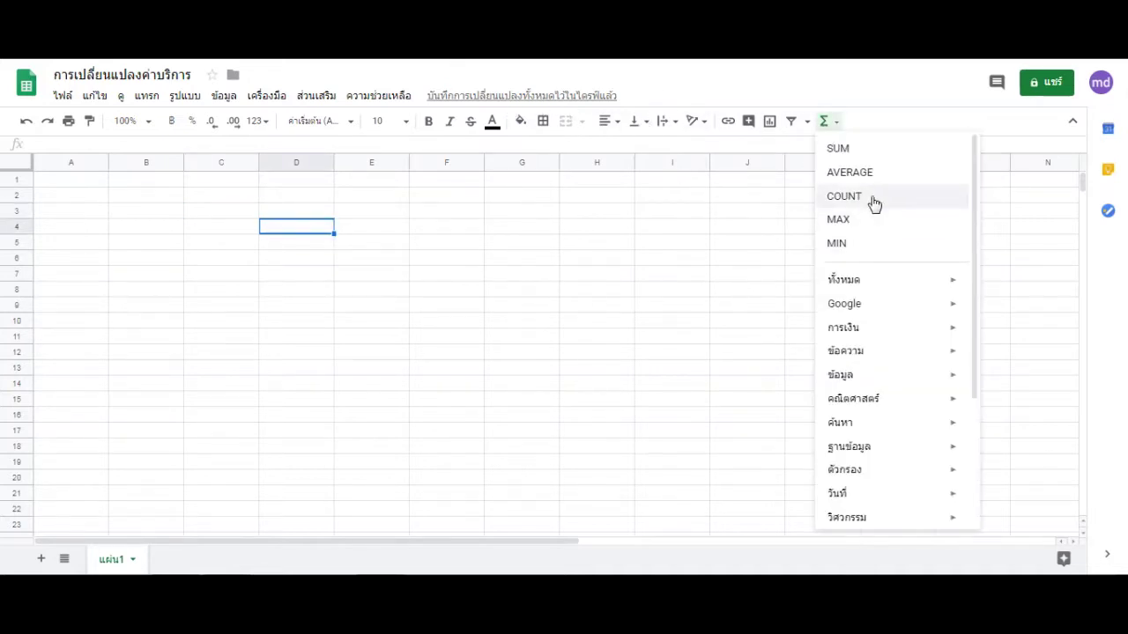
{"action": "left_click", "coordinate": [692, 231]}
{"action": "left_click", "coordinate": [280, 242]}
- Enter the numbers 2, 3 and 4 in cells D2 to D4
{"action": "left_click", "coordinate": [294, 201]}
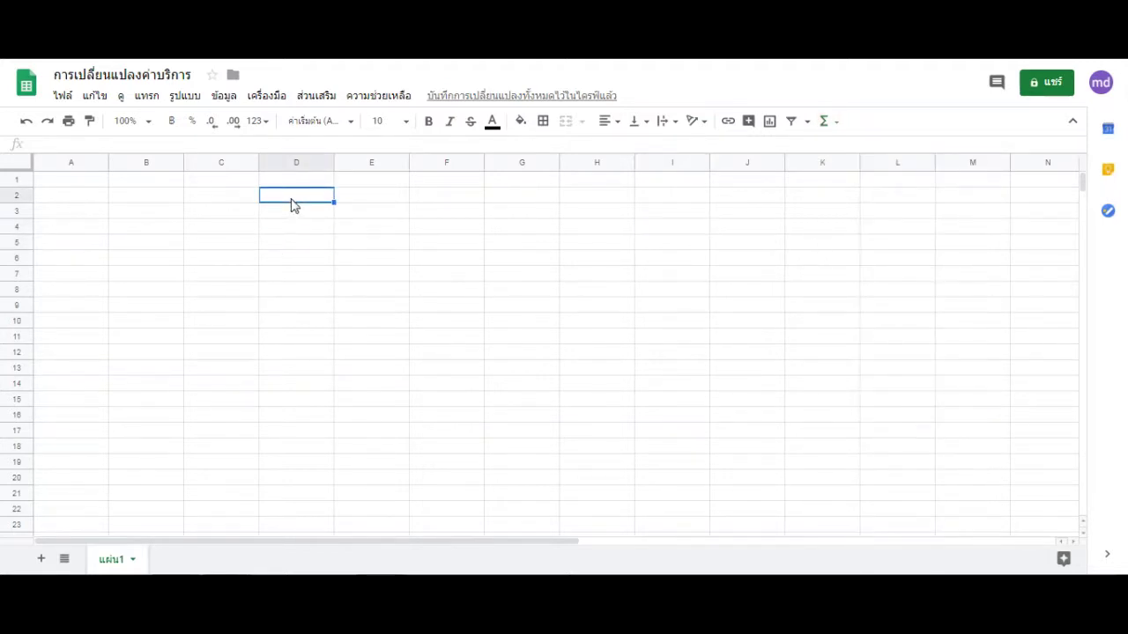
{"action": "type", "text": "2"}
{"action": "key", "text": "Return"}
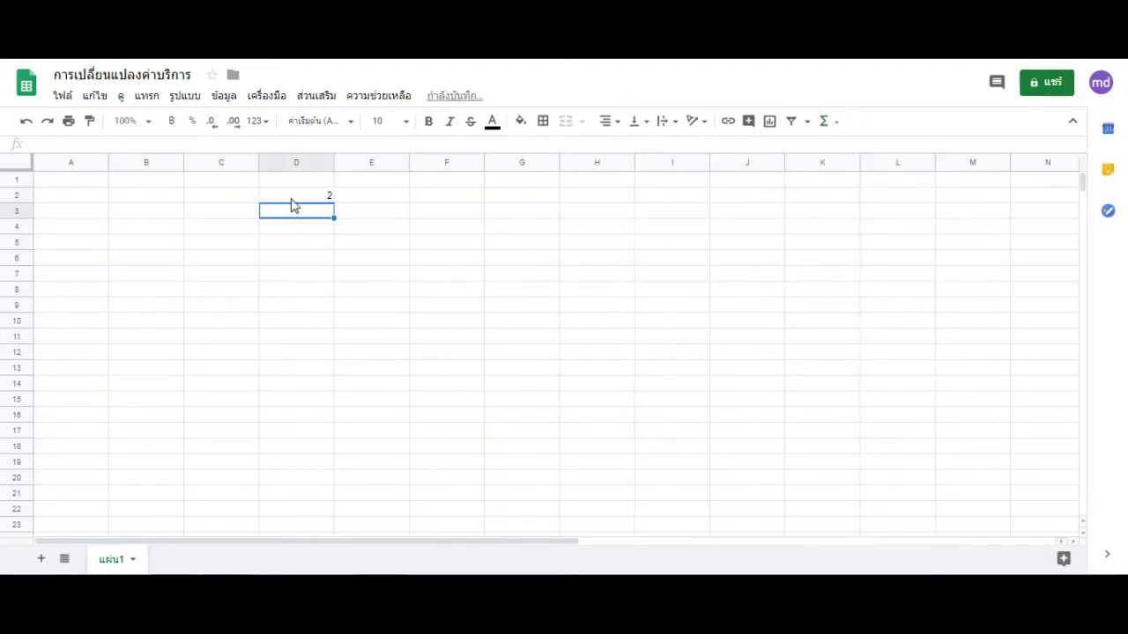
{"action": "type", "text": "3"}
{"action": "key", "text": "Return"}
{"action": "type", "text": "4"}
{"action": "key", "text": "Return"}
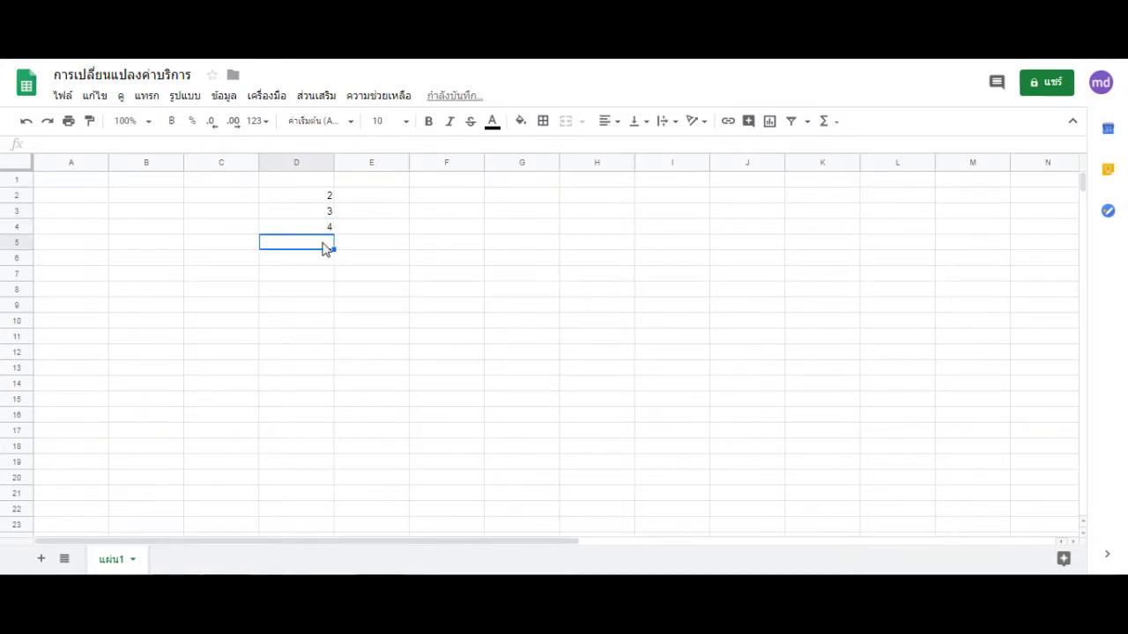
- Add up cells D2 to D4 in cell D5 with the formula =SUM(D2:D4)
{"action": "type", "text": "="}
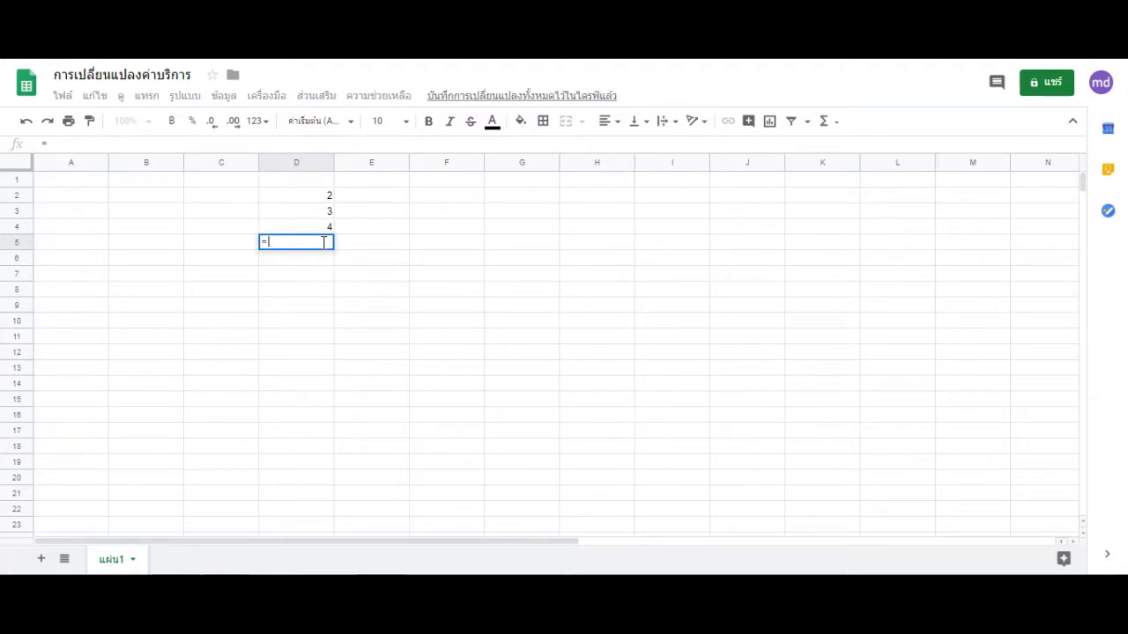
{"action": "left_click", "coordinate": [825, 122]}
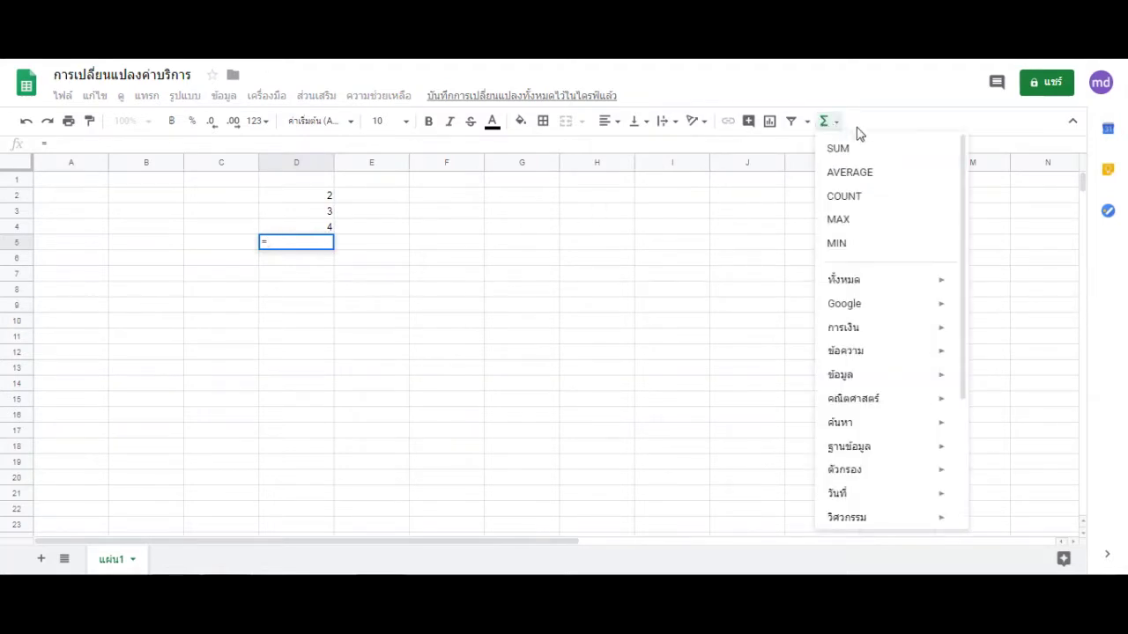
{"action": "left_click", "coordinate": [852, 151]}
{"action": "left_click_drag", "start_coordinate": [319, 195], "coordinate": [323, 227]}
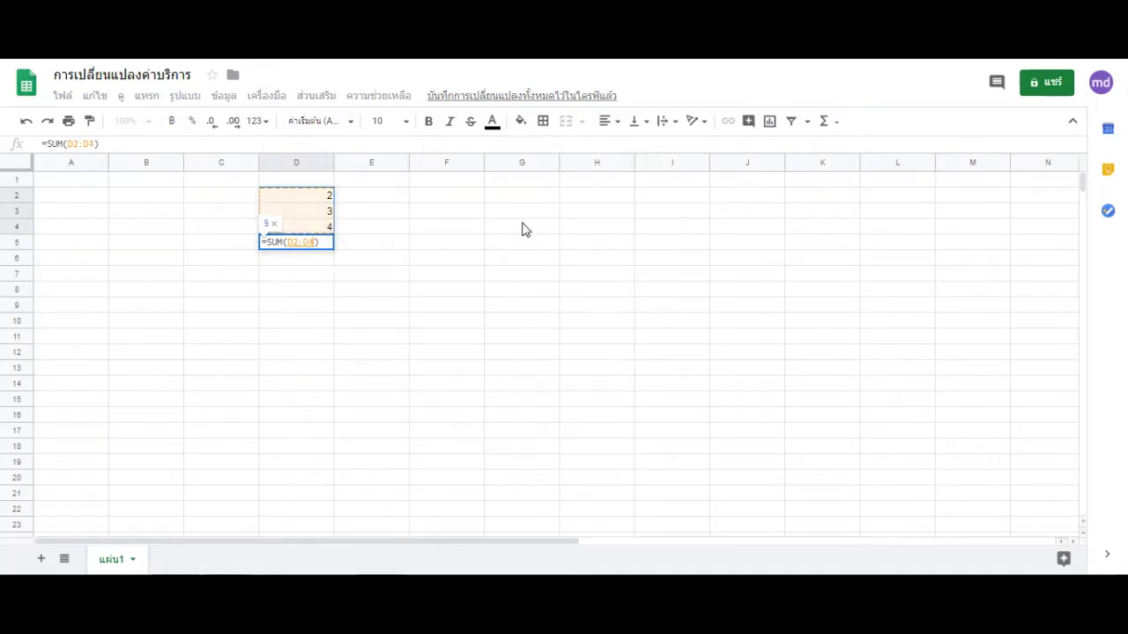
{"action": "key", "text": "Return"}
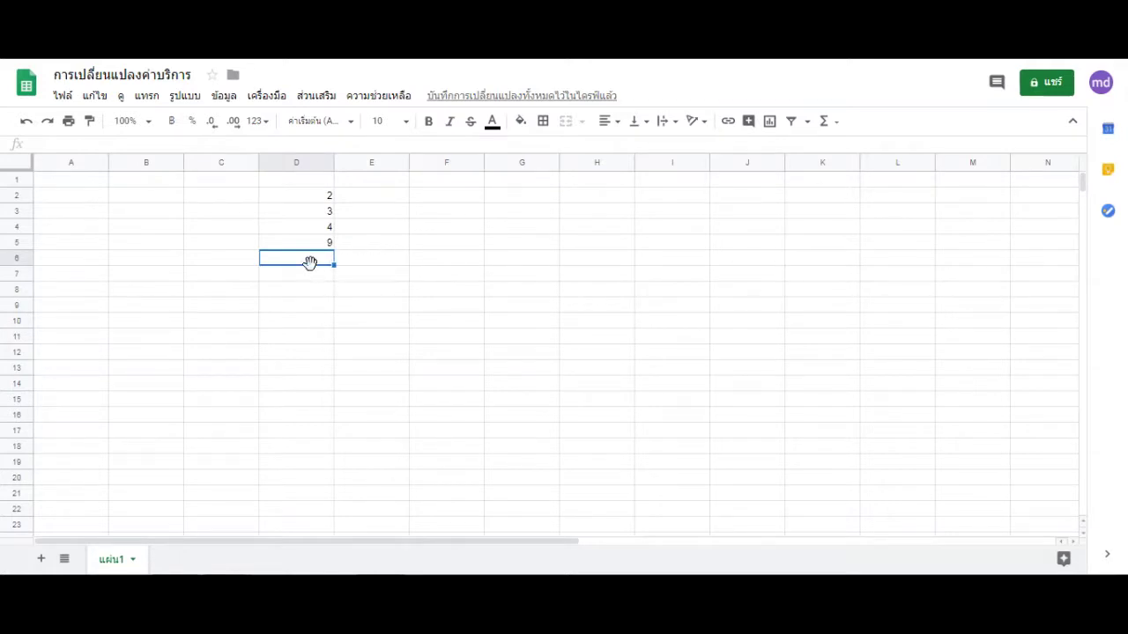
- Calculate the average of cells D2 to D4 in cell D6 with the formula =AVERAGE(D2:D4)
{"action": "left_click", "coordinate": [824, 121]}
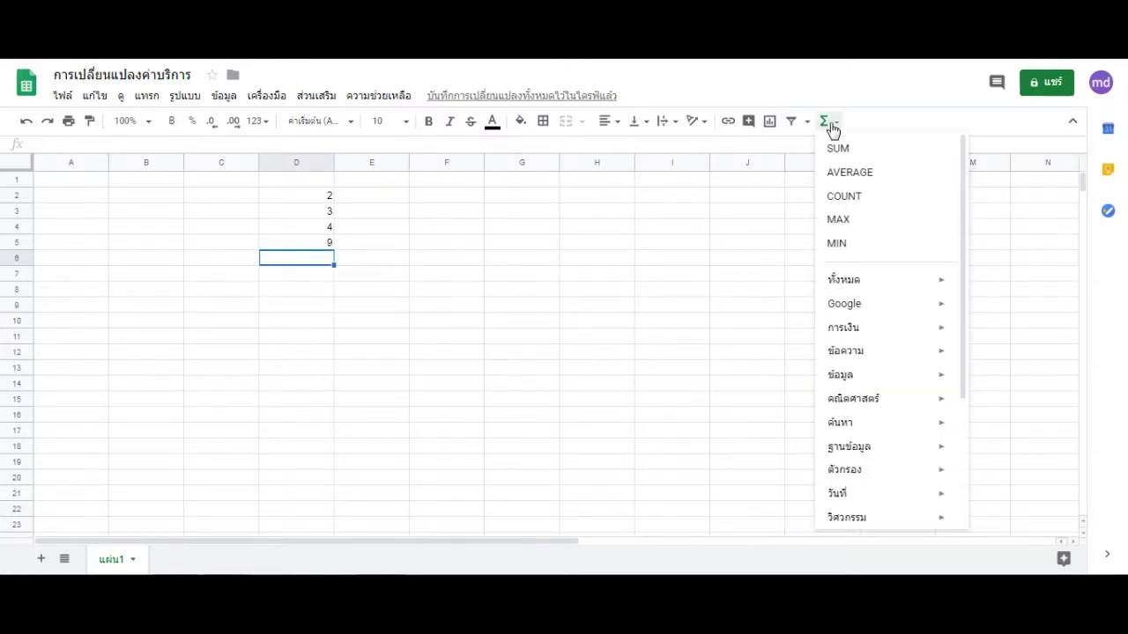
{"action": "left_click", "coordinate": [541, 259]}
{"action": "left_click", "coordinate": [272, 262]}
{"action": "type", "text": "="}
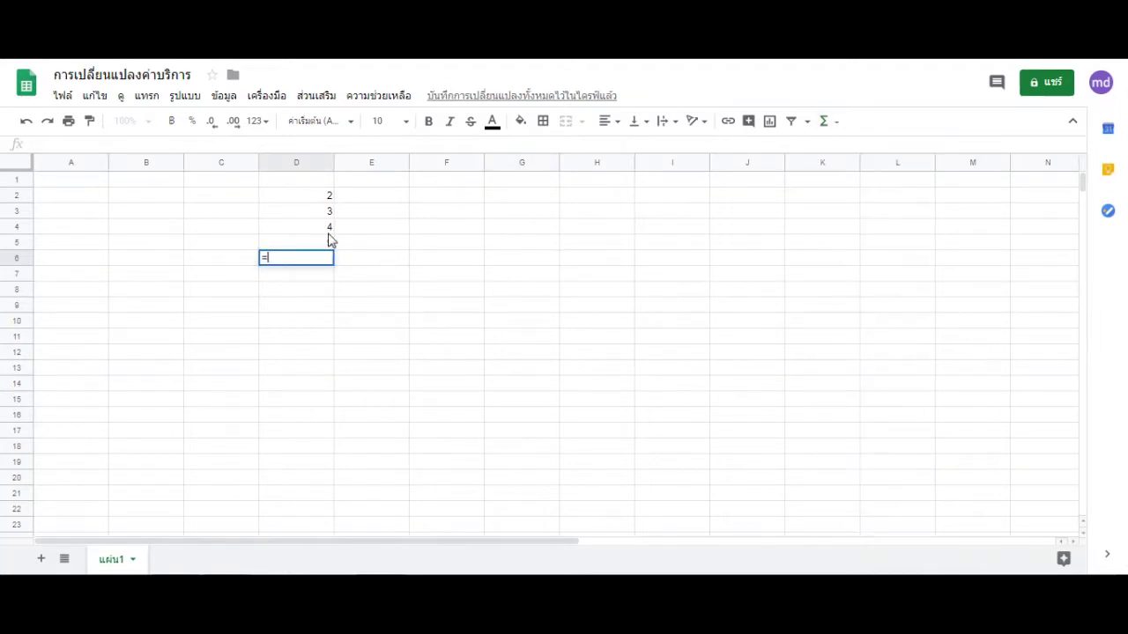
{"action": "left_click", "coordinate": [826, 123]}
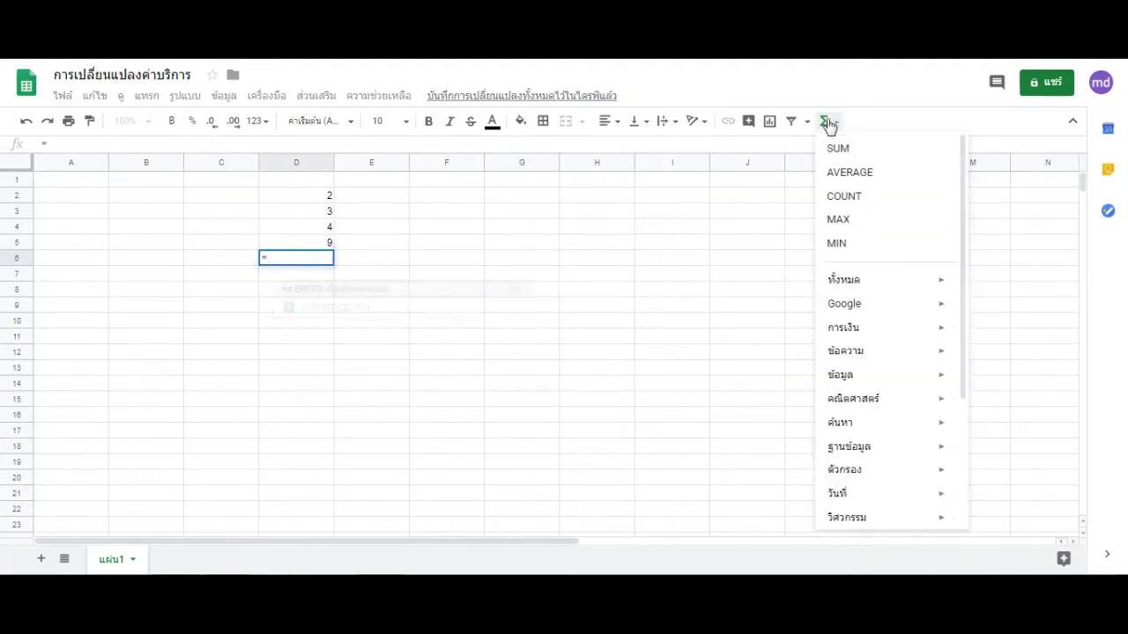
{"action": "left_click", "coordinate": [847, 173]}
{"action": "left_click_drag", "start_coordinate": [328, 198], "coordinate": [324, 229]}
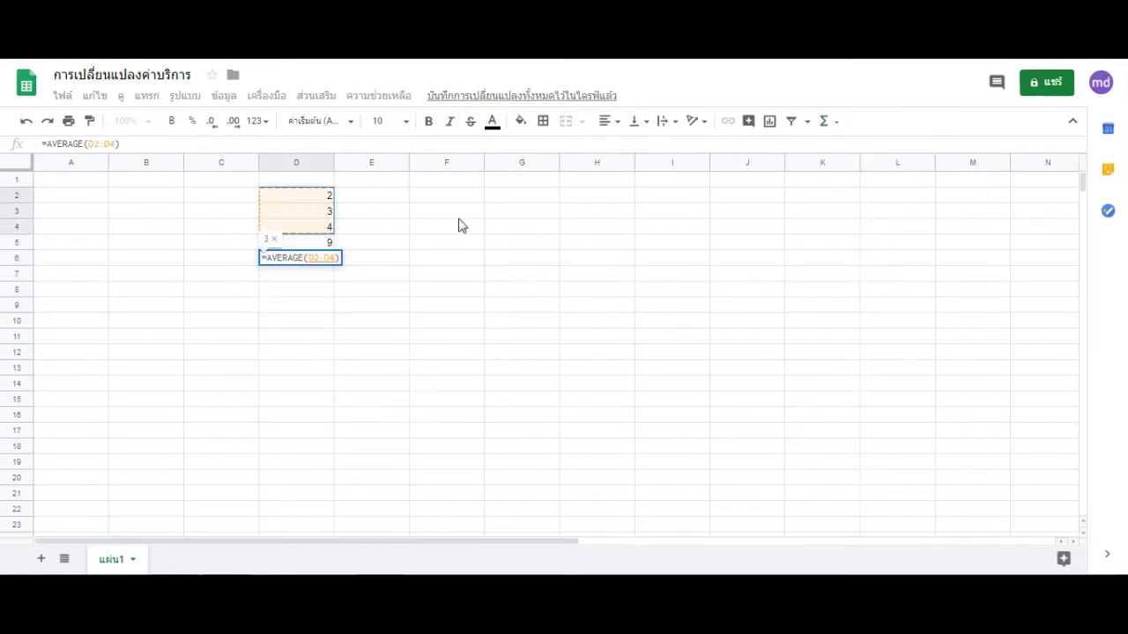
{"action": "key", "text": "Return"}
{"action": "left_click", "coordinate": [414, 275]}
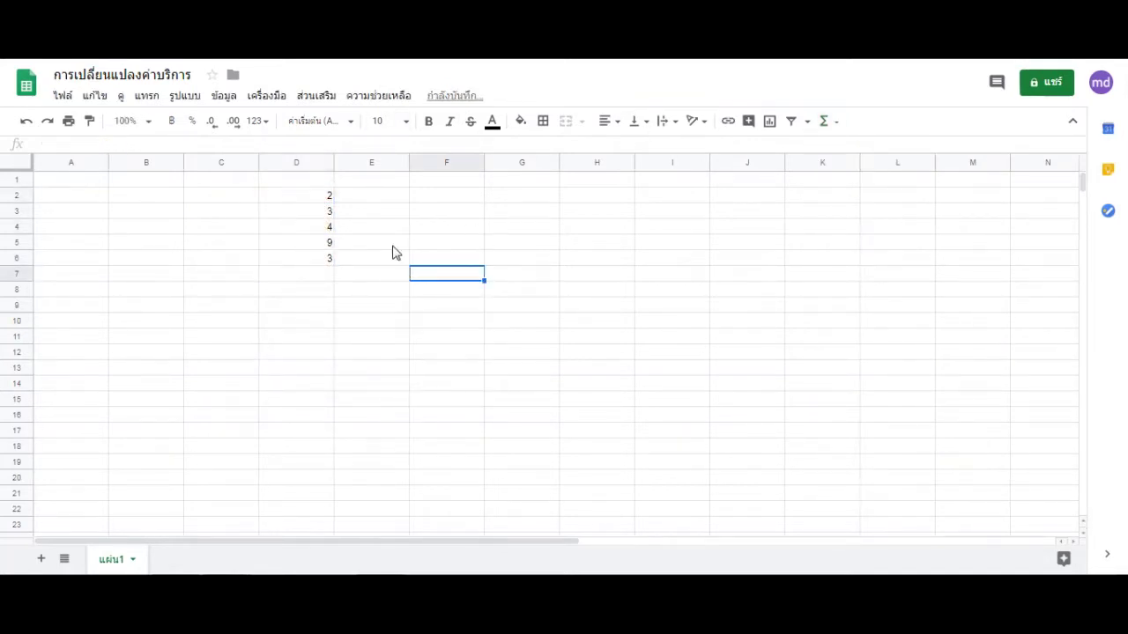
- Clear the contents of cells D2 to D6
{"action": "left_click_drag", "start_coordinate": [307, 189], "coordinate": [304, 231]}
{"action": "left_click", "coordinate": [529, 261]}
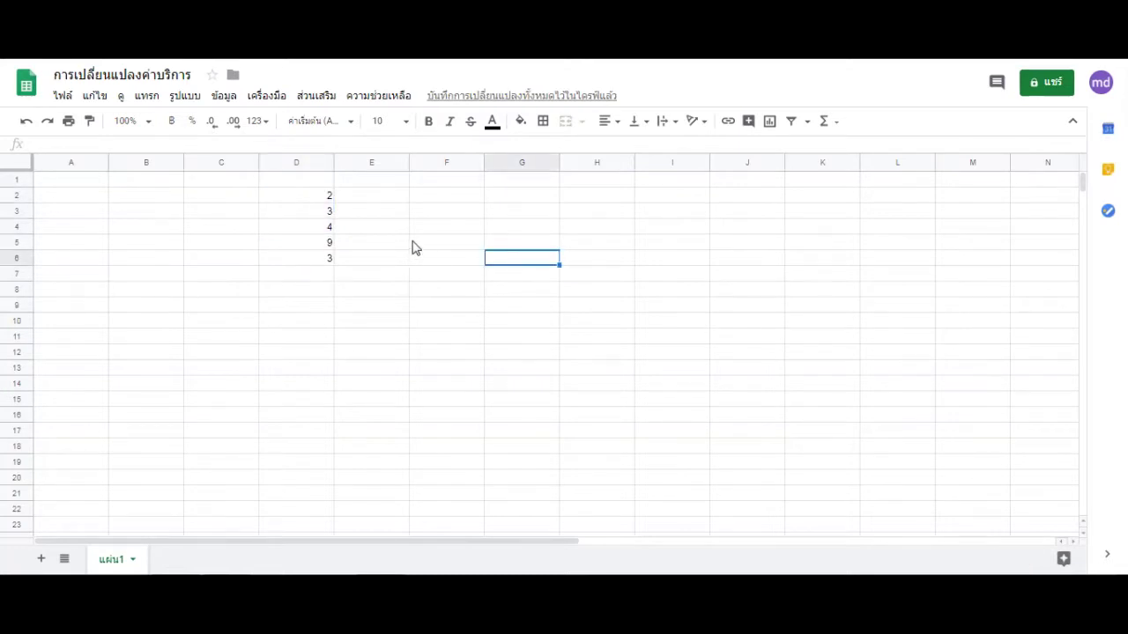
{"action": "left_click", "coordinate": [629, 217]}
{"action": "left_click_drag", "start_coordinate": [328, 197], "coordinate": [320, 267]}
{"action": "left_click", "coordinate": [506, 226]}
{"action": "left_click_drag", "start_coordinate": [328, 201], "coordinate": [323, 266]}
{"action": "key", "text": "Delete"}
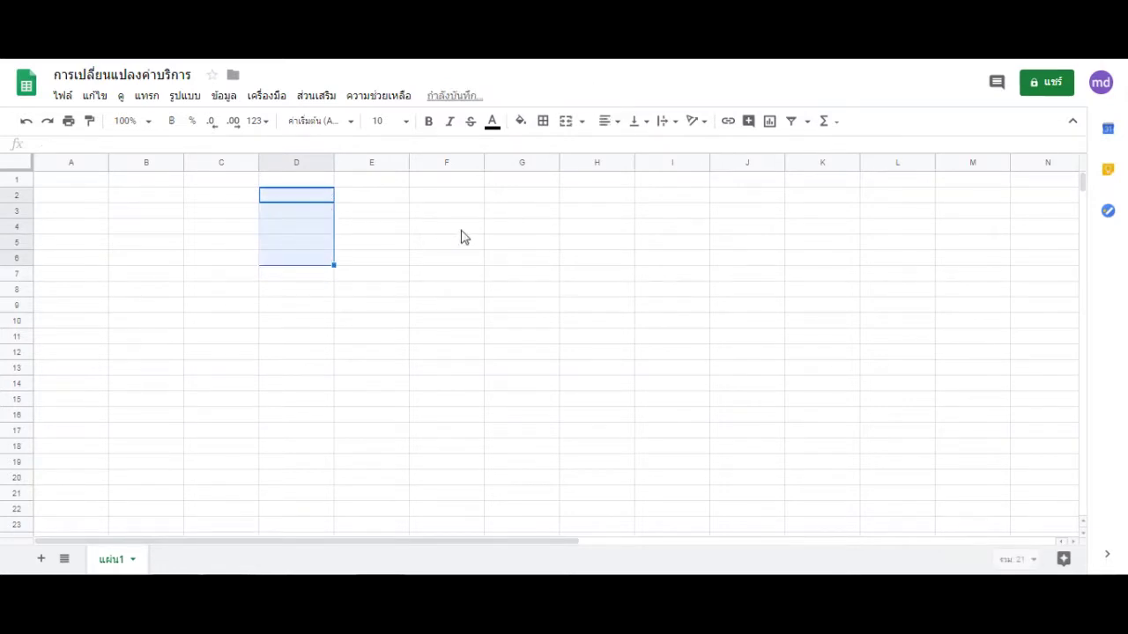
{"action": "left_click", "coordinate": [407, 278]}
{"action": "left_click", "coordinate": [249, 244]}
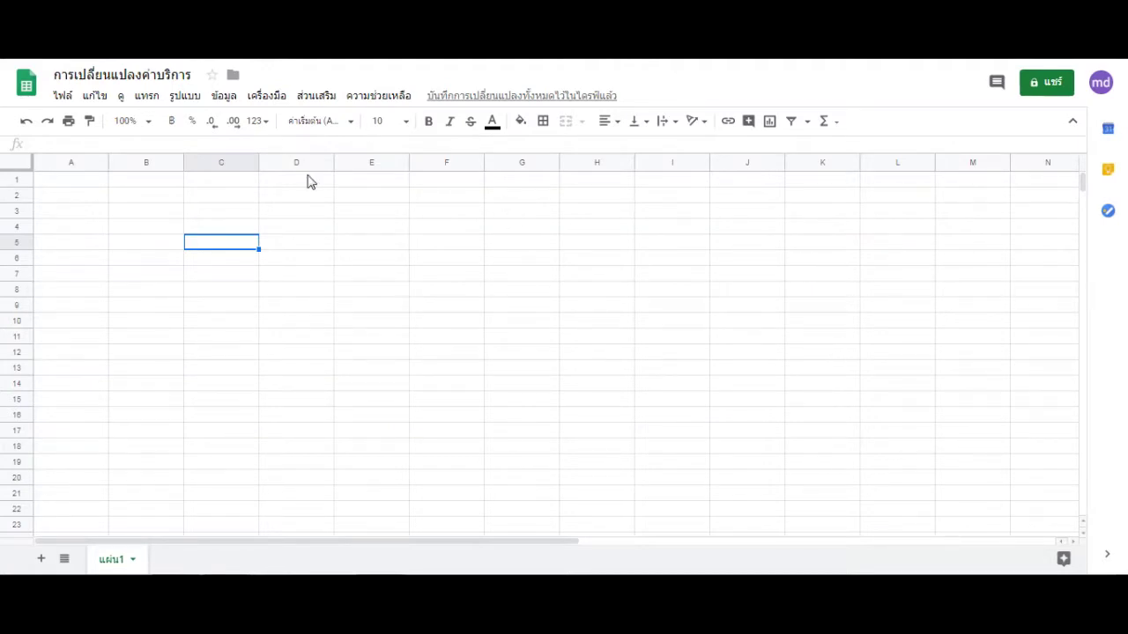
{"action": "left_click", "coordinate": [463, 305]}
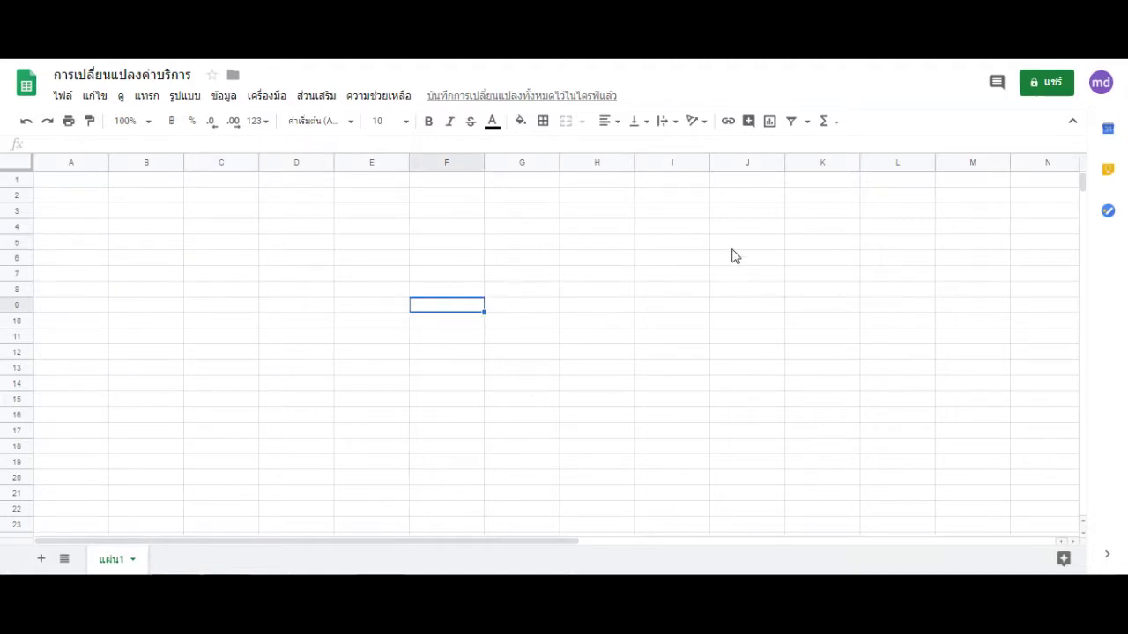
{"action": "left_click", "coordinate": [450, 232]}
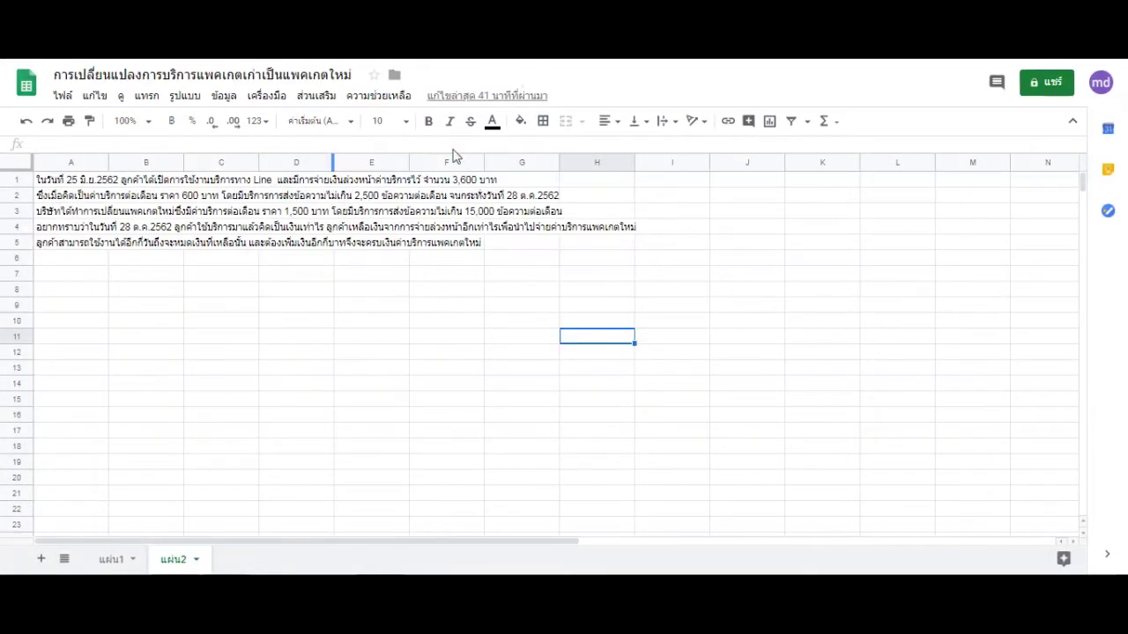
- Read the package-change problem in rows 1 to 5 of sheet แผ่น2, including dates, prepaid amount, monthly prices and message limits
{"action": "left_click", "coordinate": [432, 377]}
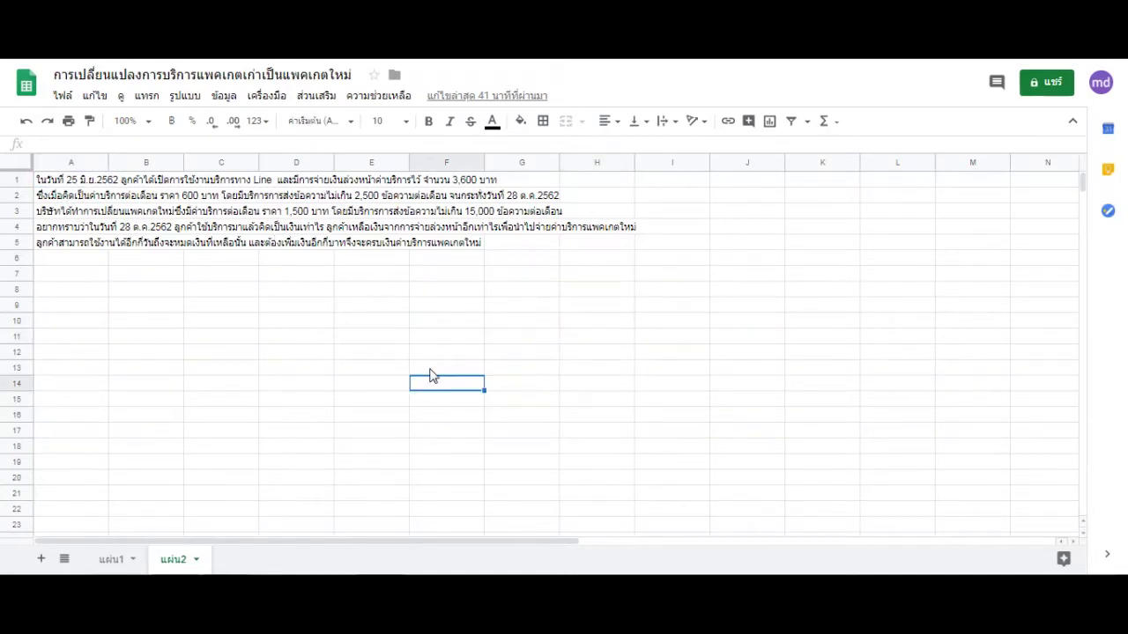
{"action": "left_click", "coordinate": [82, 261]}
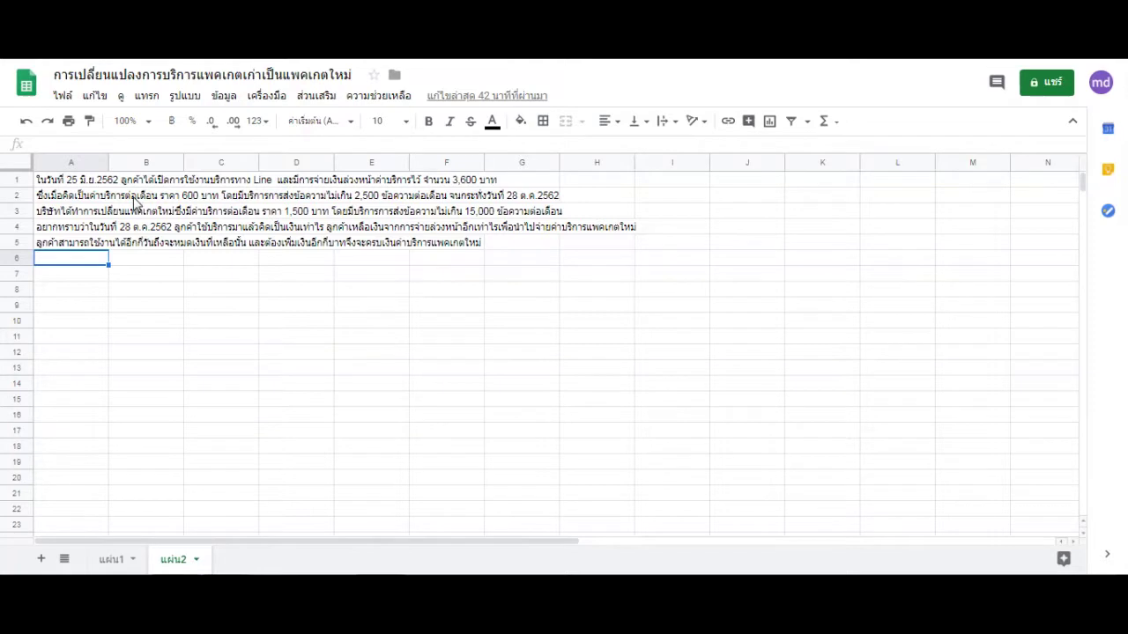
{"action": "left_click", "coordinate": [201, 195]}
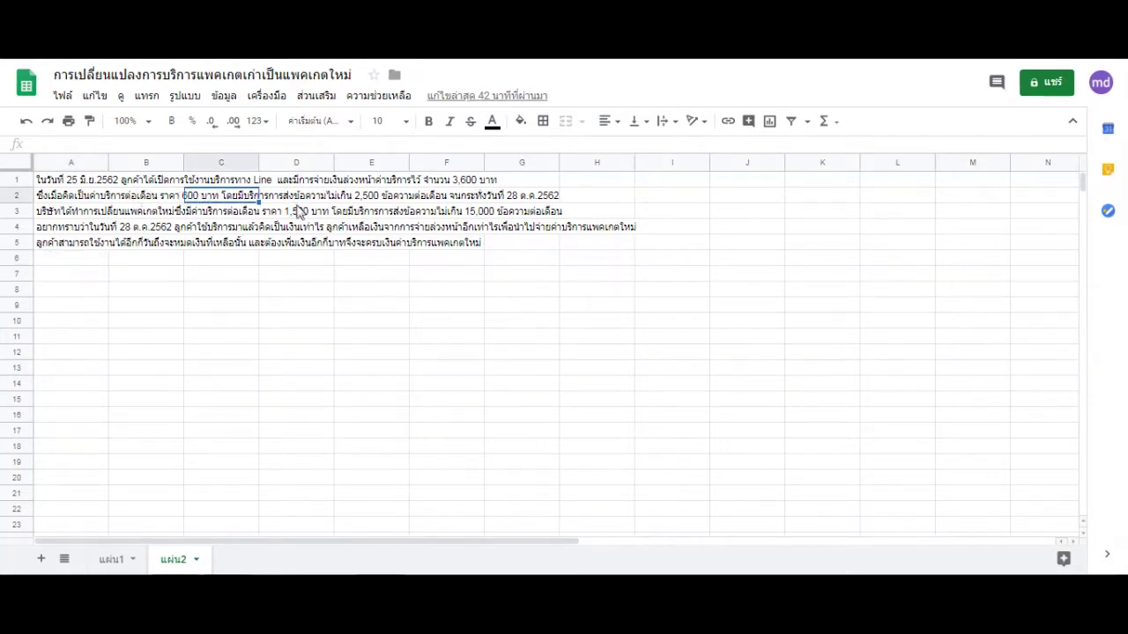
{"action": "left_click", "coordinate": [292, 199]}
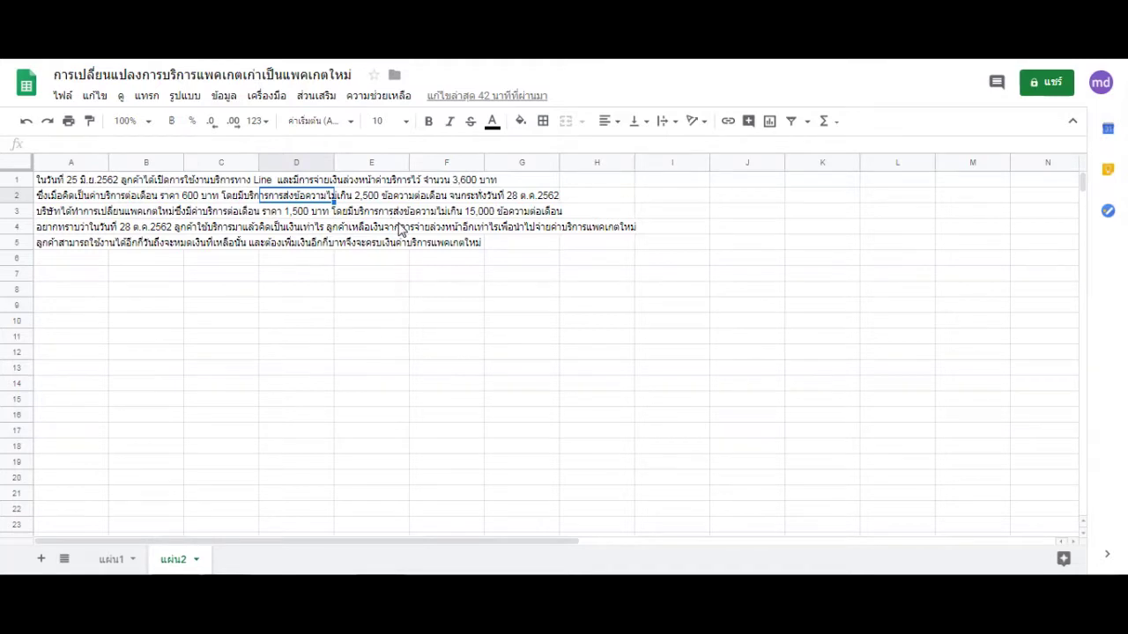
{"action": "left_click", "coordinate": [438, 215]}
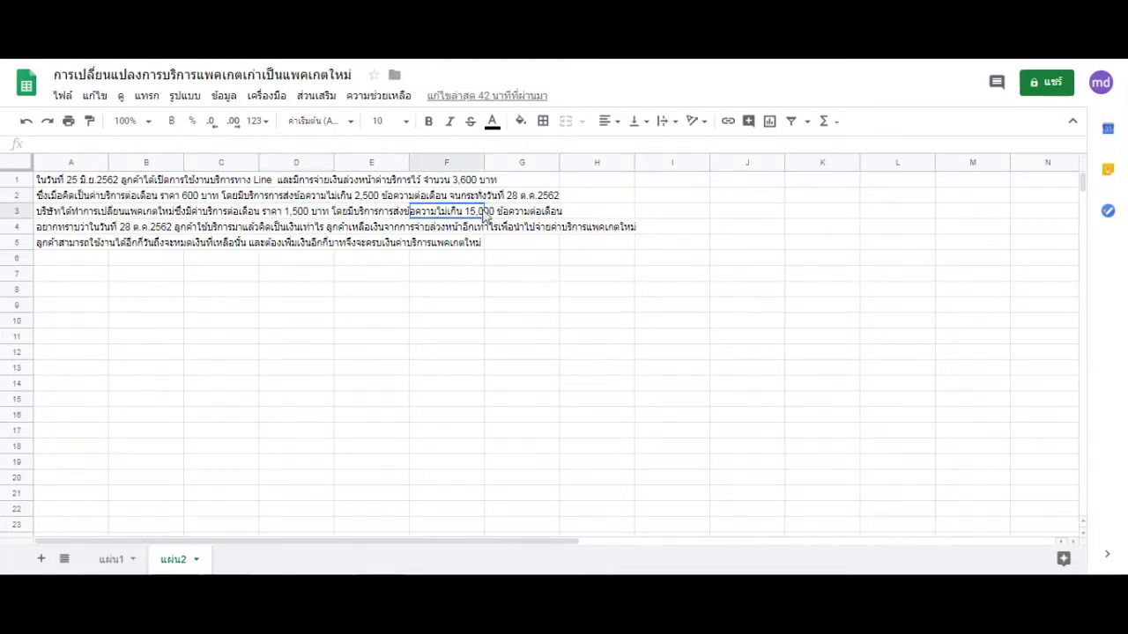
{"action": "left_click", "coordinate": [79, 248]}
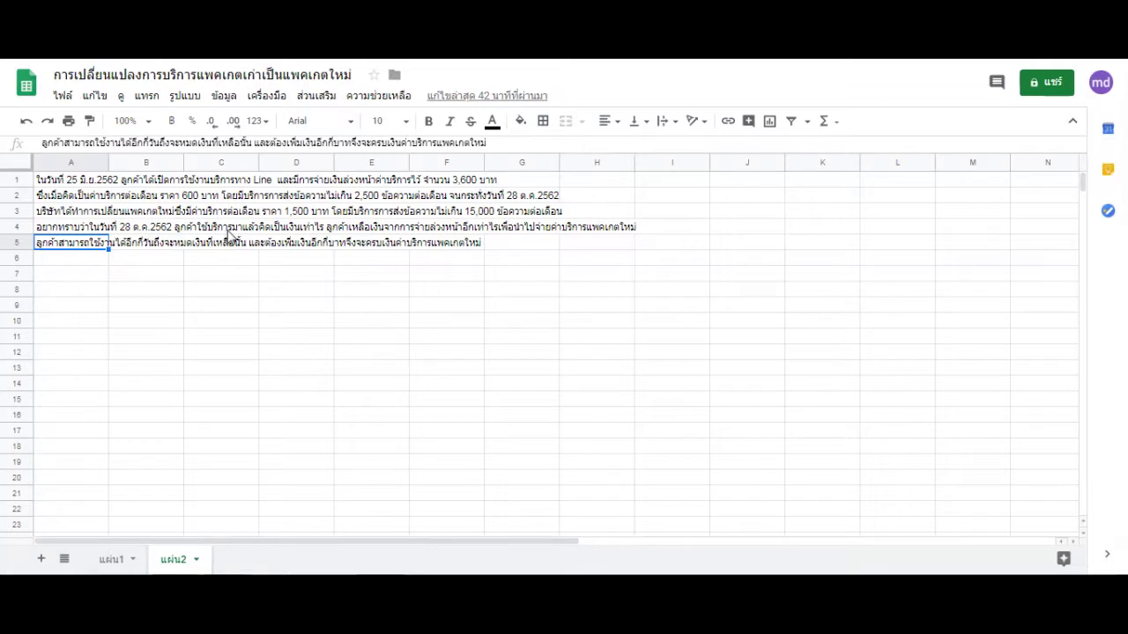
{"action": "left_click", "coordinate": [229, 231]}
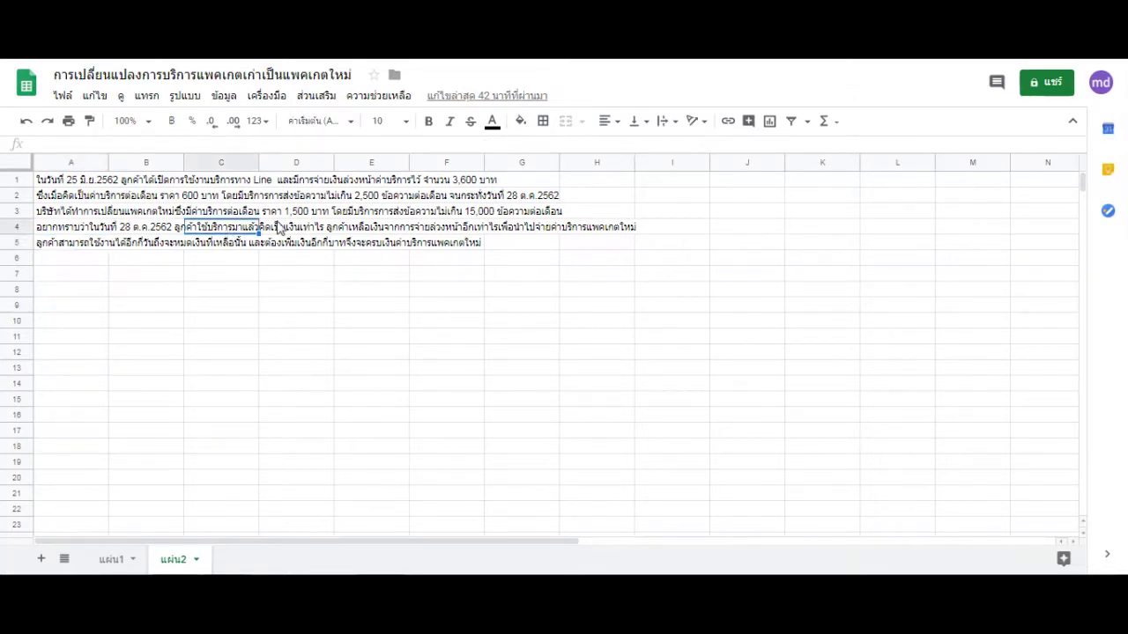
{"action": "left_click", "coordinate": [350, 231]}
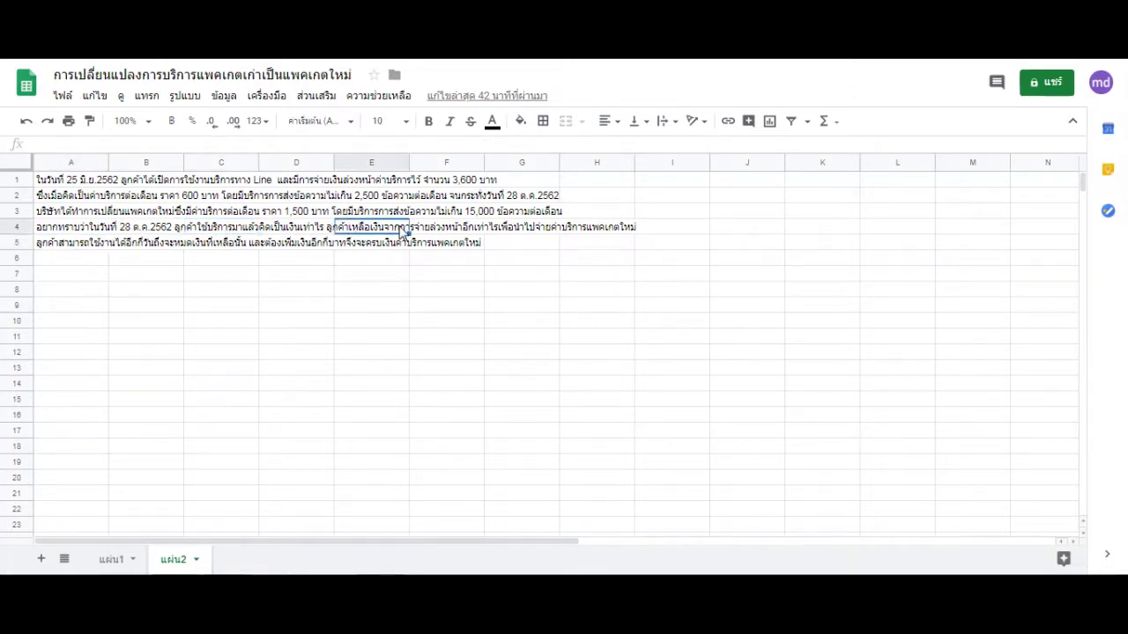
{"action": "left_click", "coordinate": [454, 231]}
{"action": "left_click", "coordinate": [553, 234]}
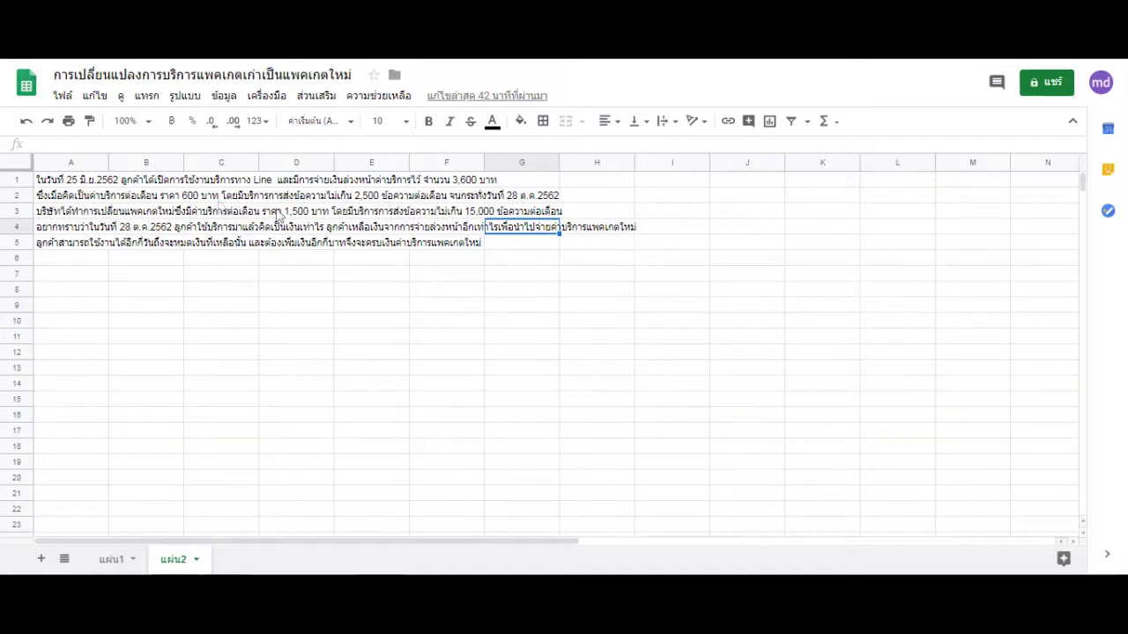
{"action": "left_click", "coordinate": [221, 200]}
{"action": "left_click", "coordinate": [56, 248]}
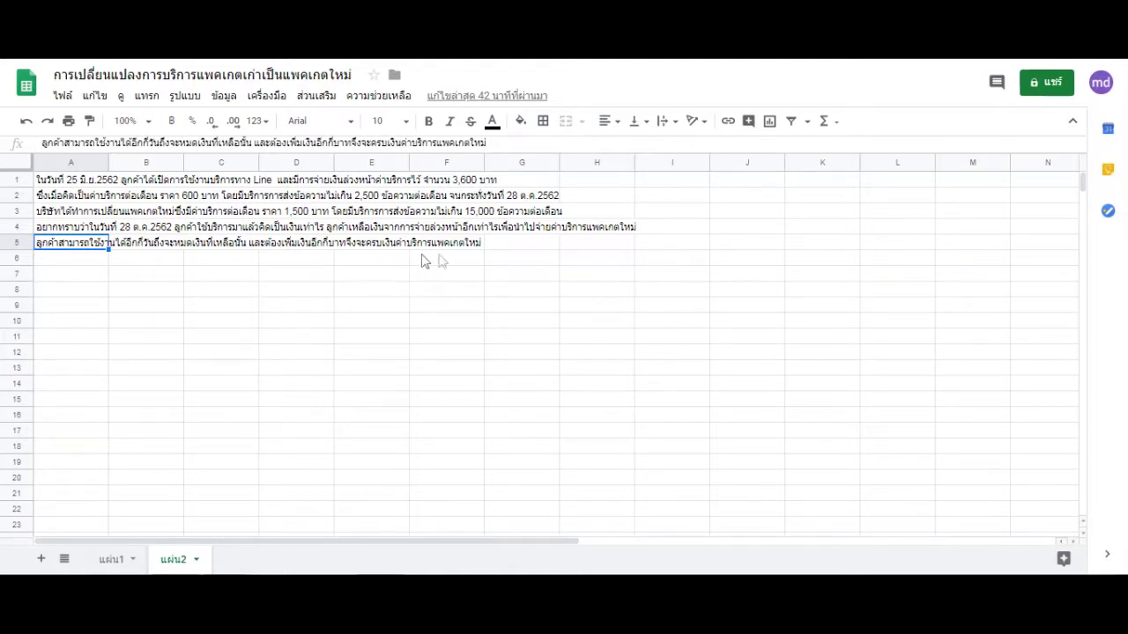
{"action": "left_click", "coordinate": [467, 216]}
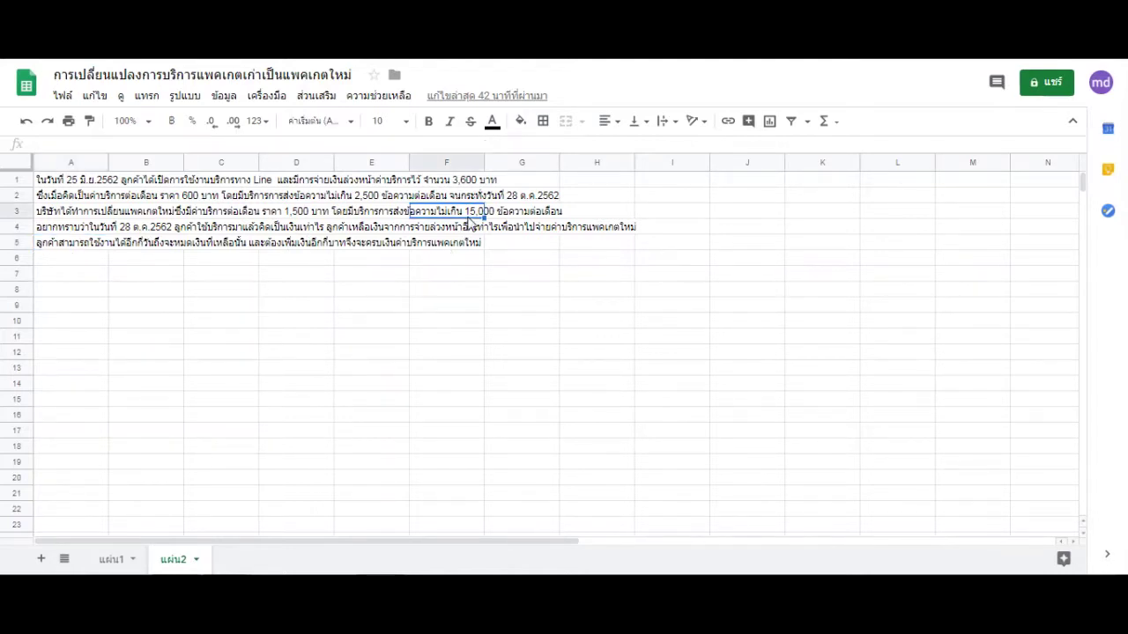
{"action": "left_click", "coordinate": [692, 307]}
- Enter the period label "25มิย-28ตค" in cell A8
{"action": "left_click", "coordinate": [76, 291]}
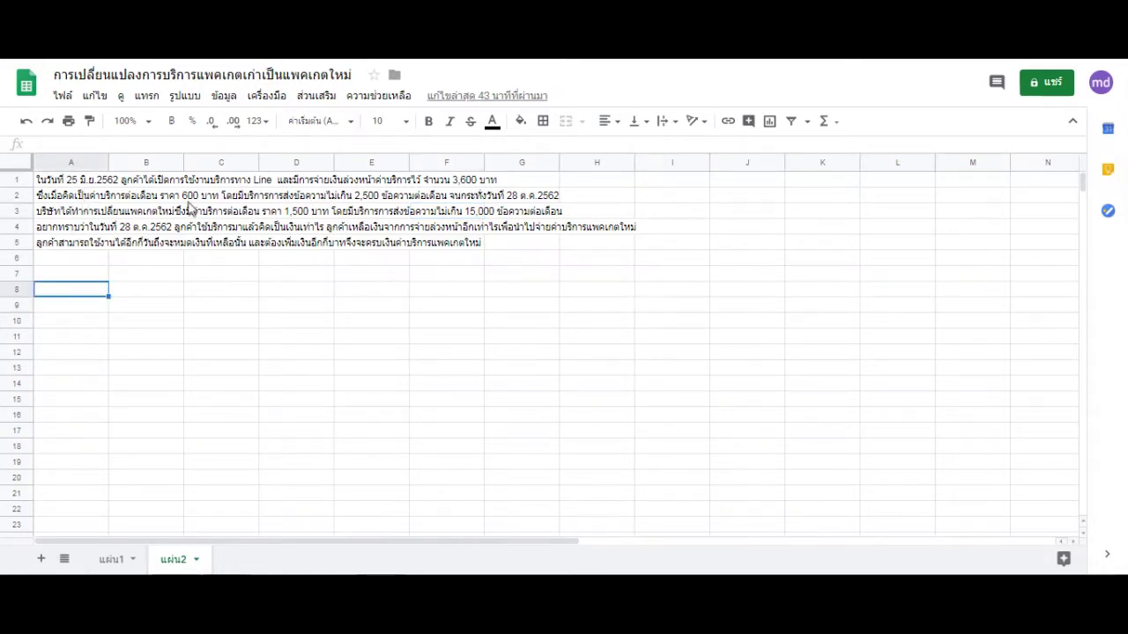
{"action": "type", "text": "/ถ"}
{"action": "key", "text": "BackSpace"}
{"action": "key", "text": "BackSpace"}
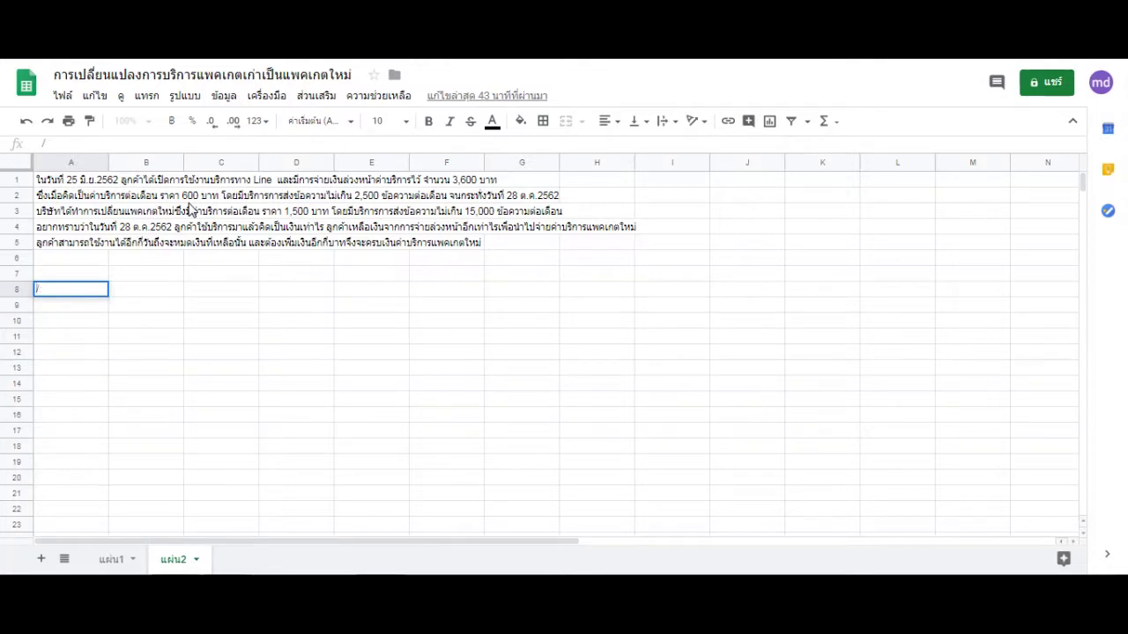
{"action": "type", "text": "2"}
{"action": "type", "text": "5มิย"}
{"action": "type", "text": "น"}
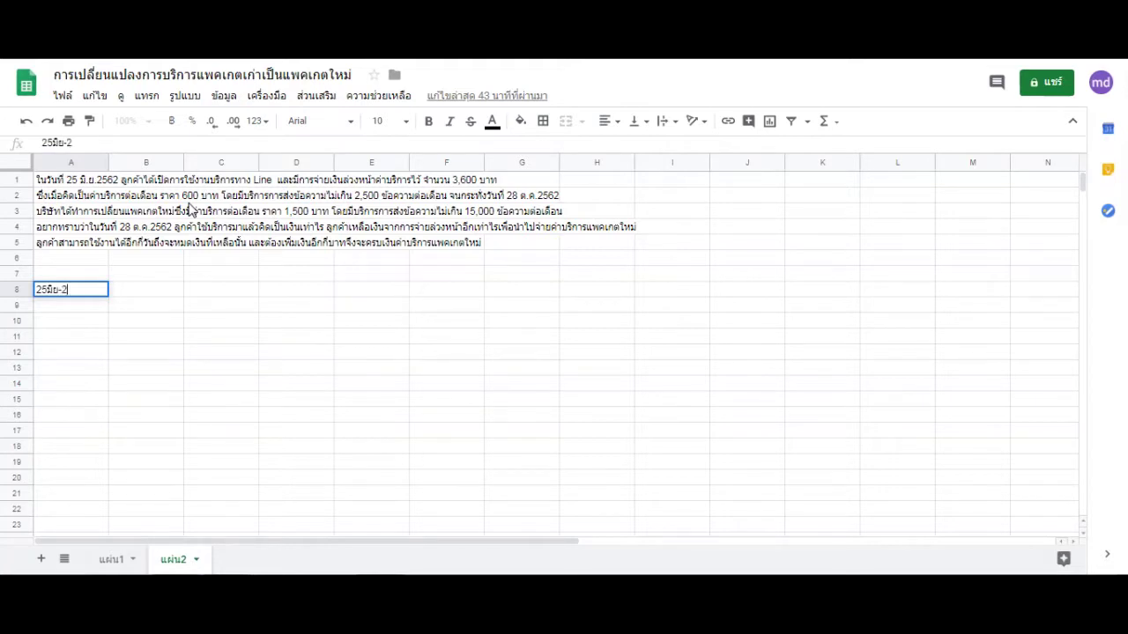
{"action": "key", "text": "BackSpace"}
{"action": "type", "text": "ตค"}
{"action": "key", "text": "Tab"}
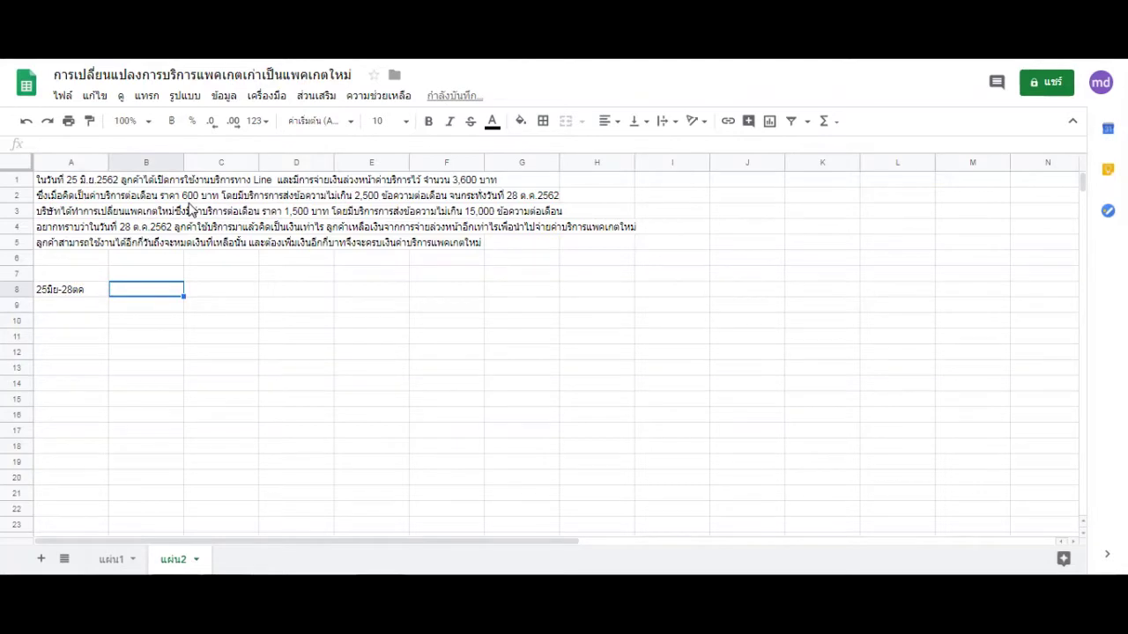
- Enter 126 in cell B8 and 30 in cell C8 beside the period label
{"action": "left_click", "coordinate": [116, 183]}
{"action": "left_click", "coordinate": [163, 278]}
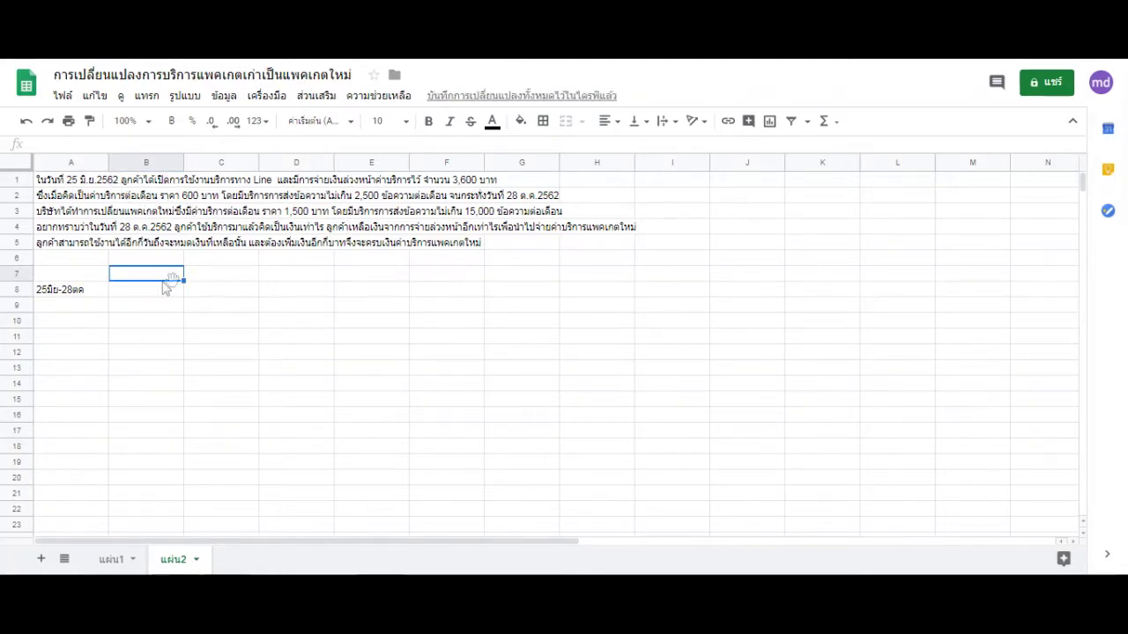
{"action": "left_click", "coordinate": [169, 298]}
{"action": "type", "text": "126"}
{"action": "key", "text": "Return"}
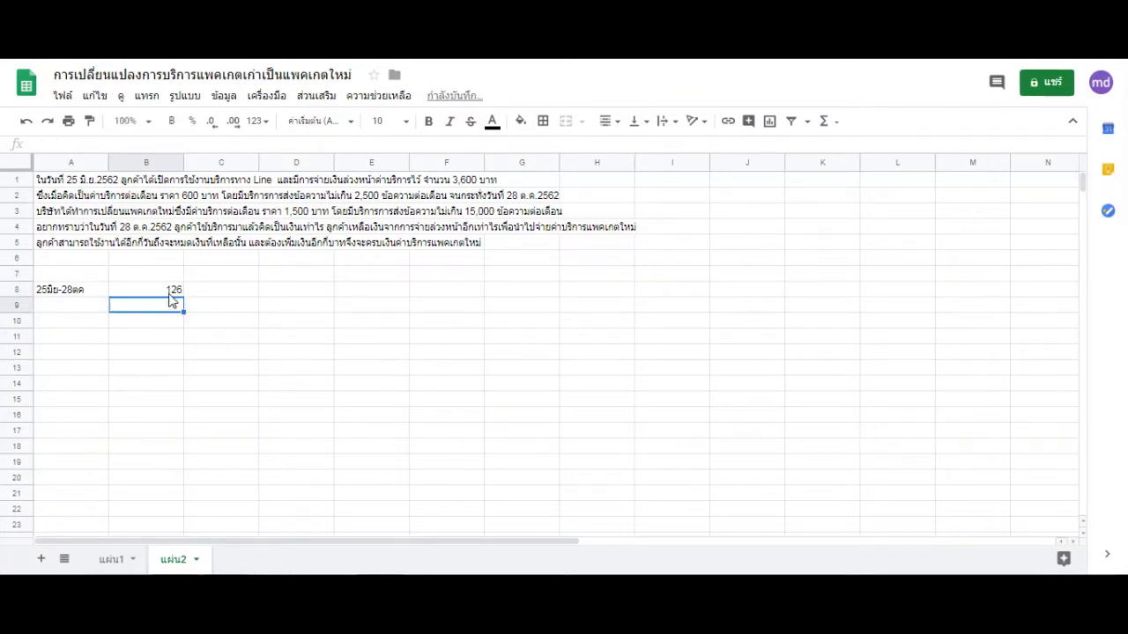
{"action": "left_click", "coordinate": [85, 306]}
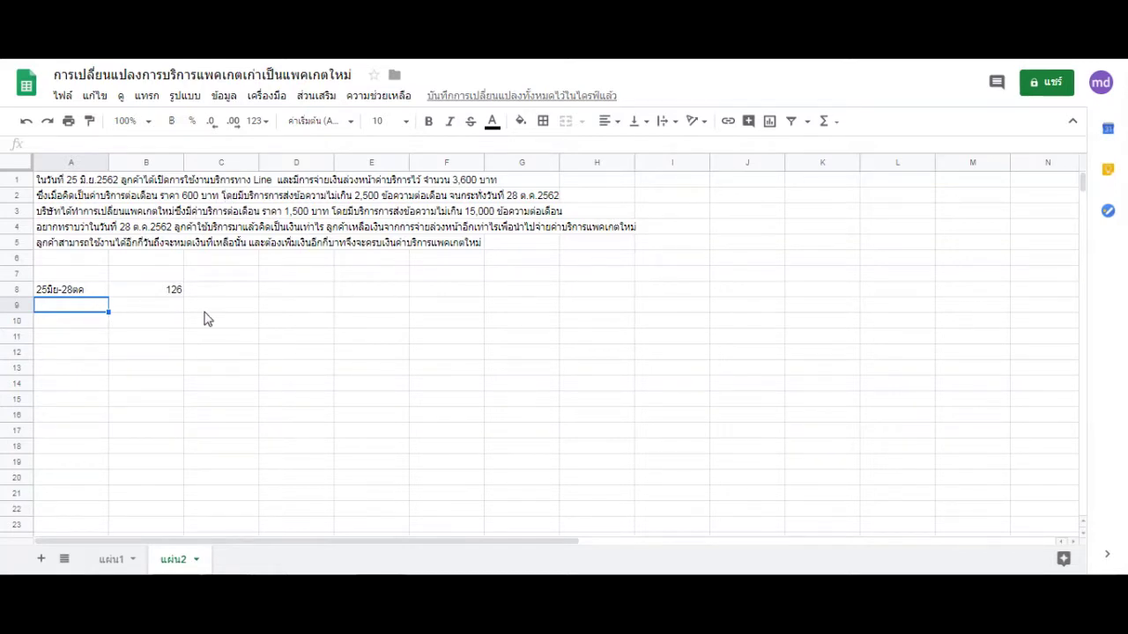
{"action": "left_click", "coordinate": [227, 291]}
{"action": "type", "text": "30"}
{"action": "left_click", "coordinate": [134, 307]}
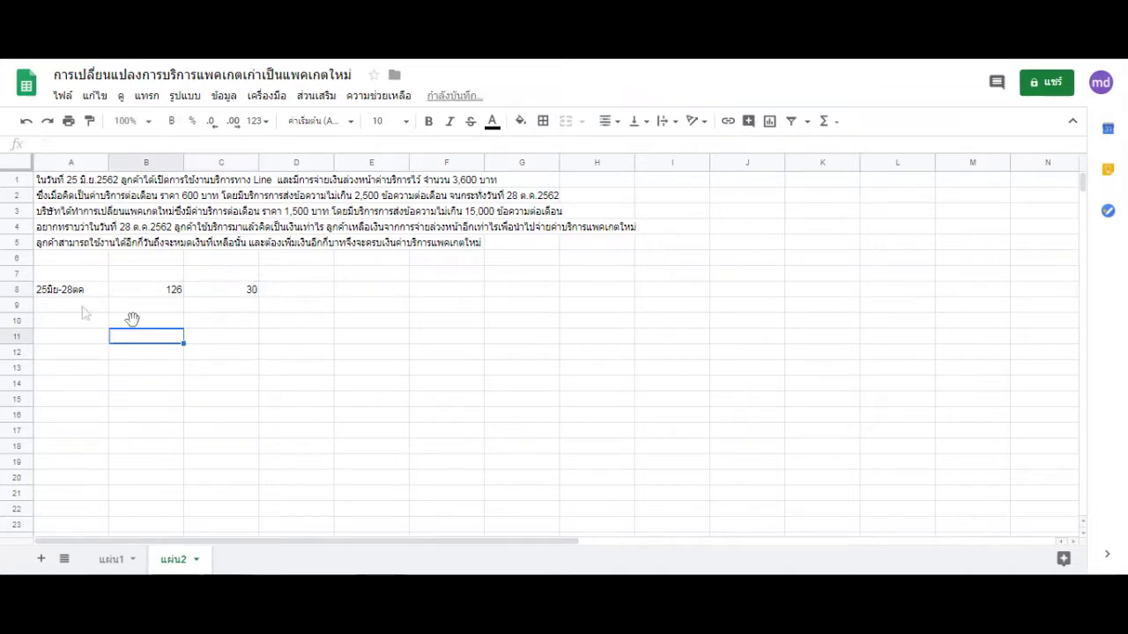
- Label cell A9 "ลูกค้าใช้บริการ"
{"action": "left_click", "coordinate": [53, 307]}
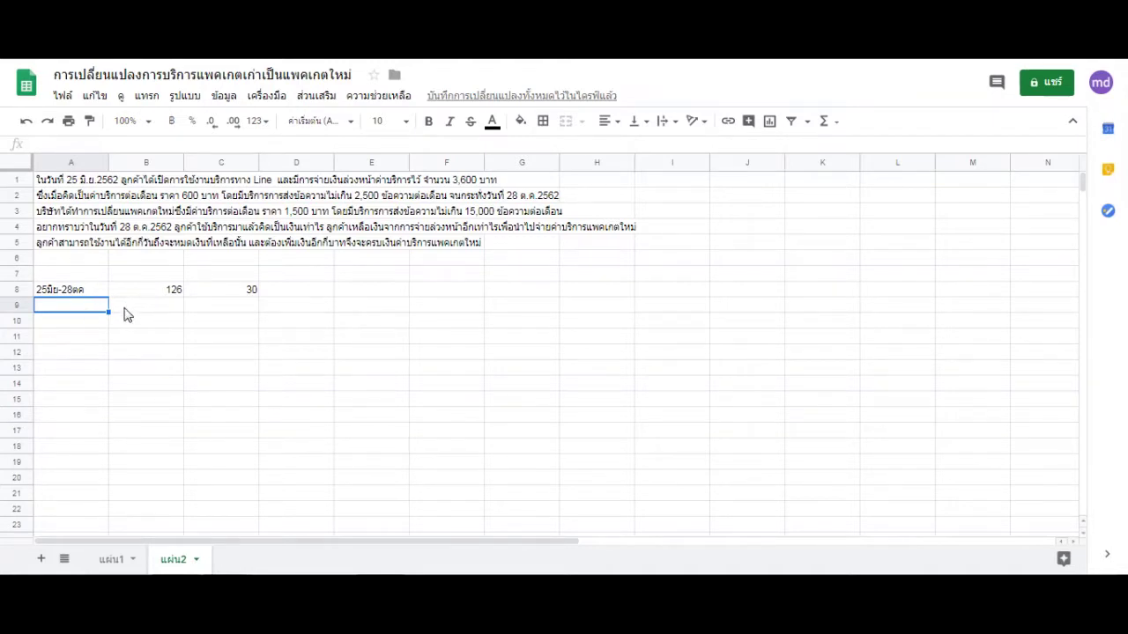
{"action": "type", "text": "]"}
{"action": "key", "text": "BackSpace"}
{"action": "type", "text": "ลูกค"}
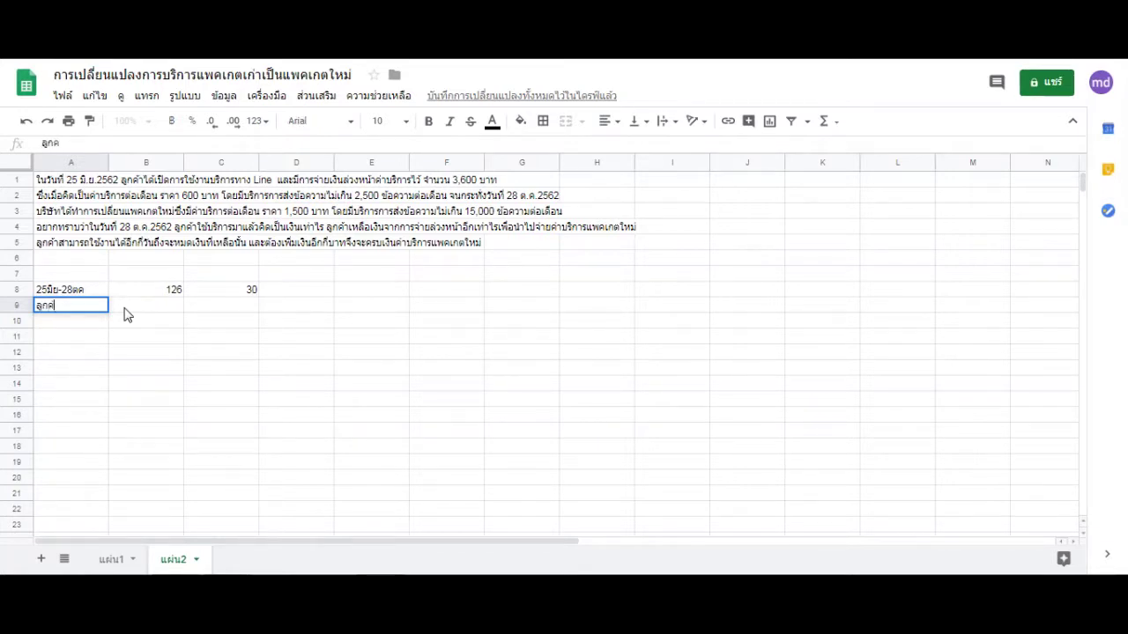
{"action": "type", "text": "้าใบริการ"}
{"action": "key", "text": "Return"}
{"action": "key", "text": "Up"}
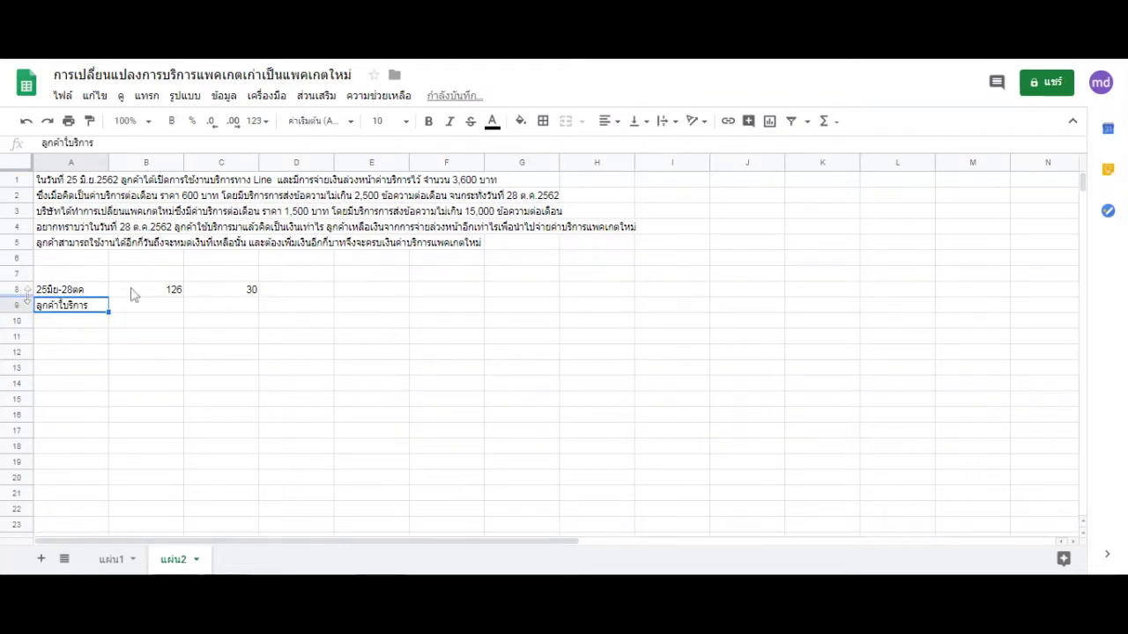
{"action": "left_click", "coordinate": [89, 142]}
{"action": "key", "text": "BackSpace"}
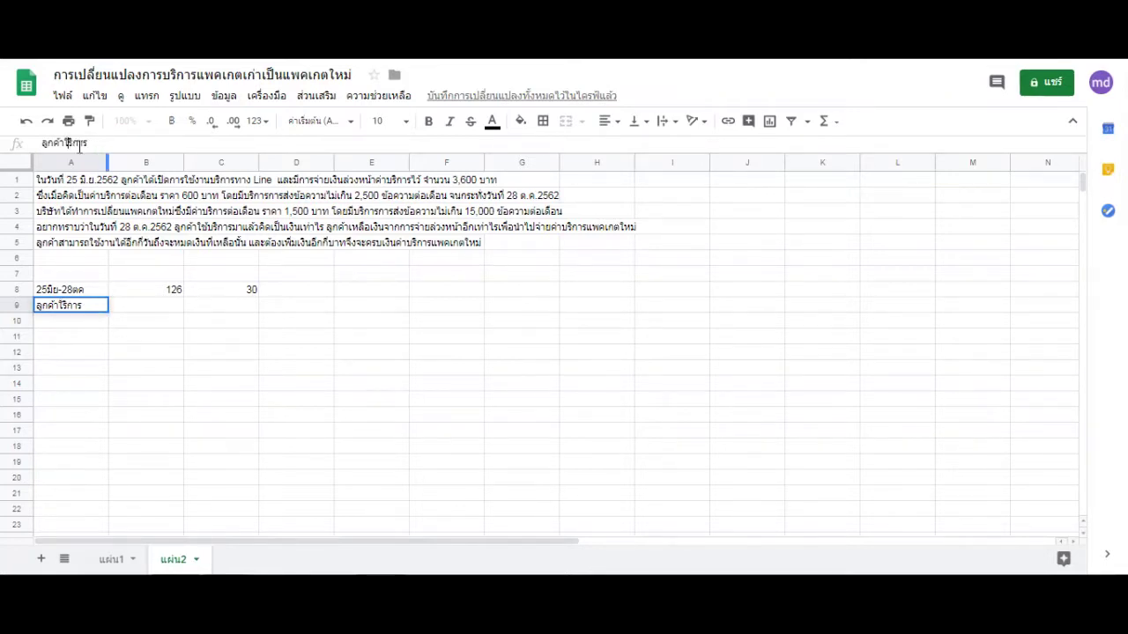
{"action": "type", "text": "ช้บ"}
- Calculate the months of service used in cell B9 with the formula =B8/C8
{"action": "left_click", "coordinate": [150, 305]}
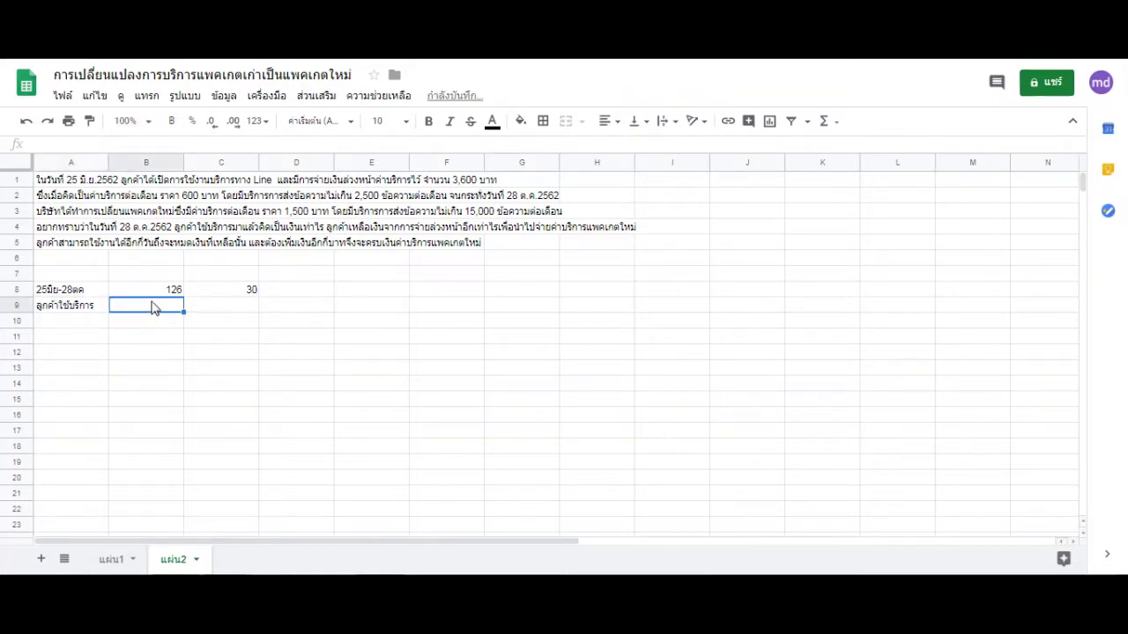
{"action": "type", "text": "ข"}
{"action": "type", "text": "="}
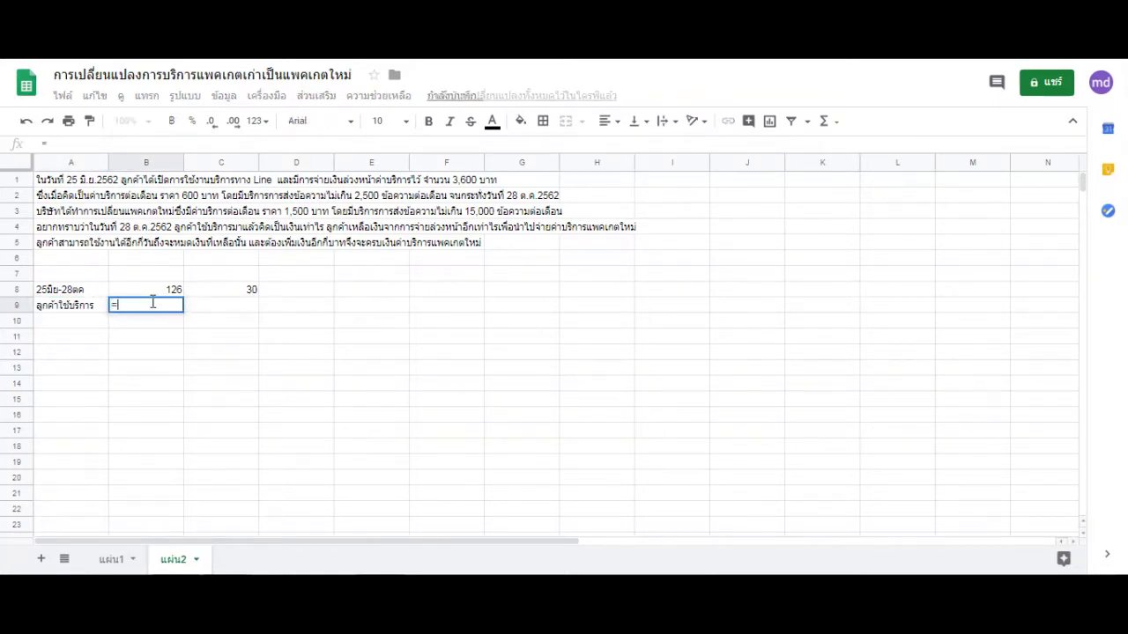
{"action": "left_click", "coordinate": [174, 290]}
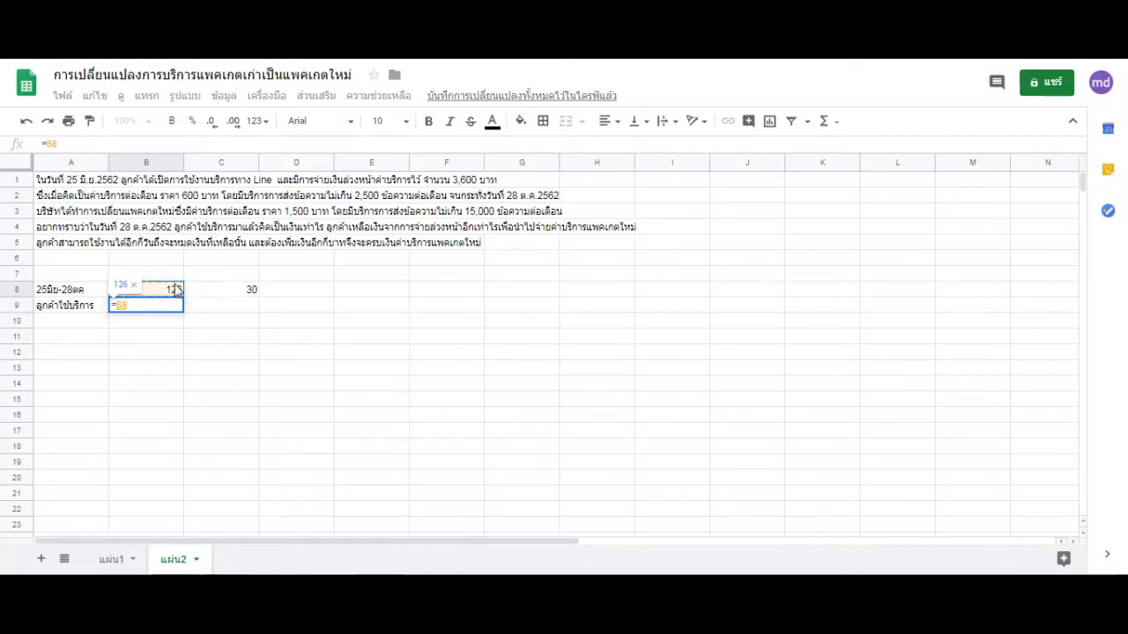
{"action": "type", "text": "/"}
{"action": "left_click", "coordinate": [209, 298]}
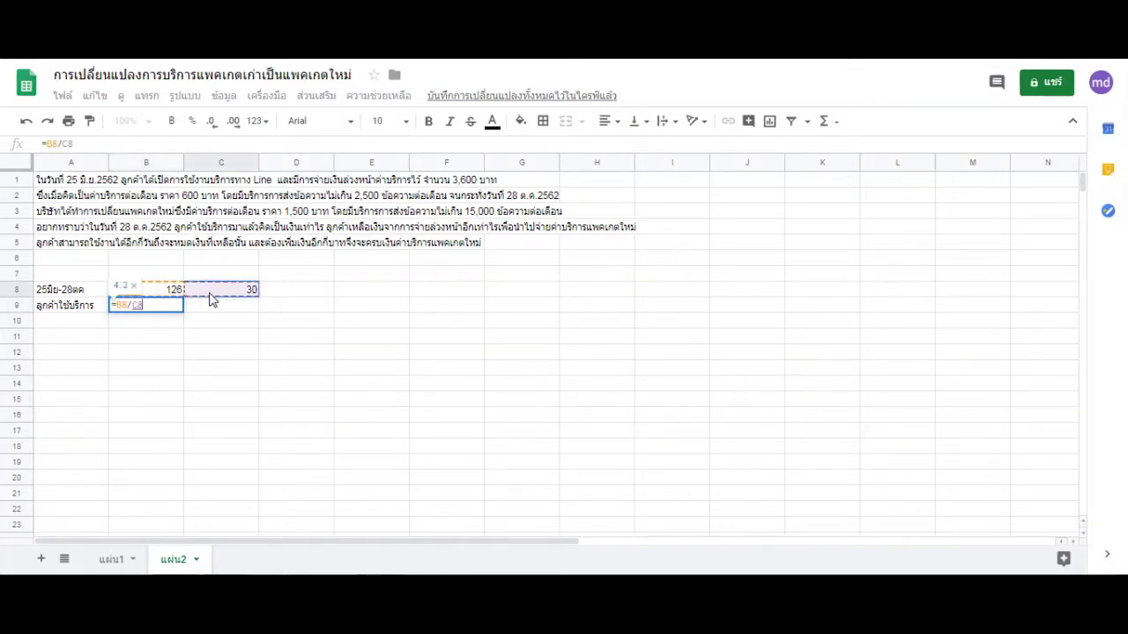
{"action": "key", "text": "Return"}
{"action": "left_click", "coordinate": [164, 308]}
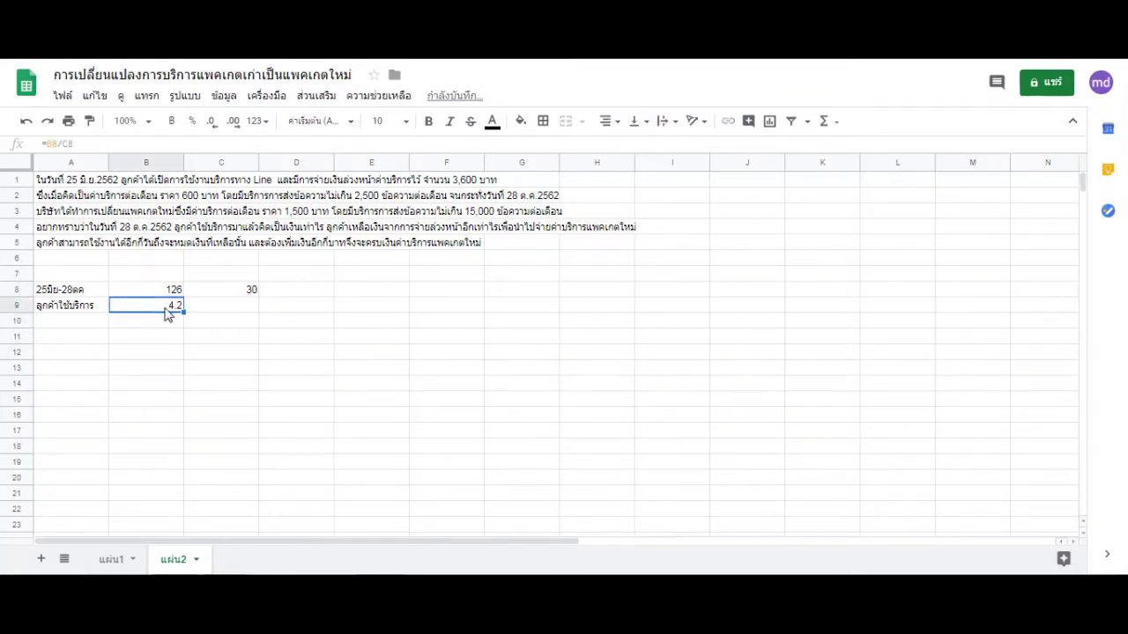
{"action": "left_click", "coordinate": [145, 323]}
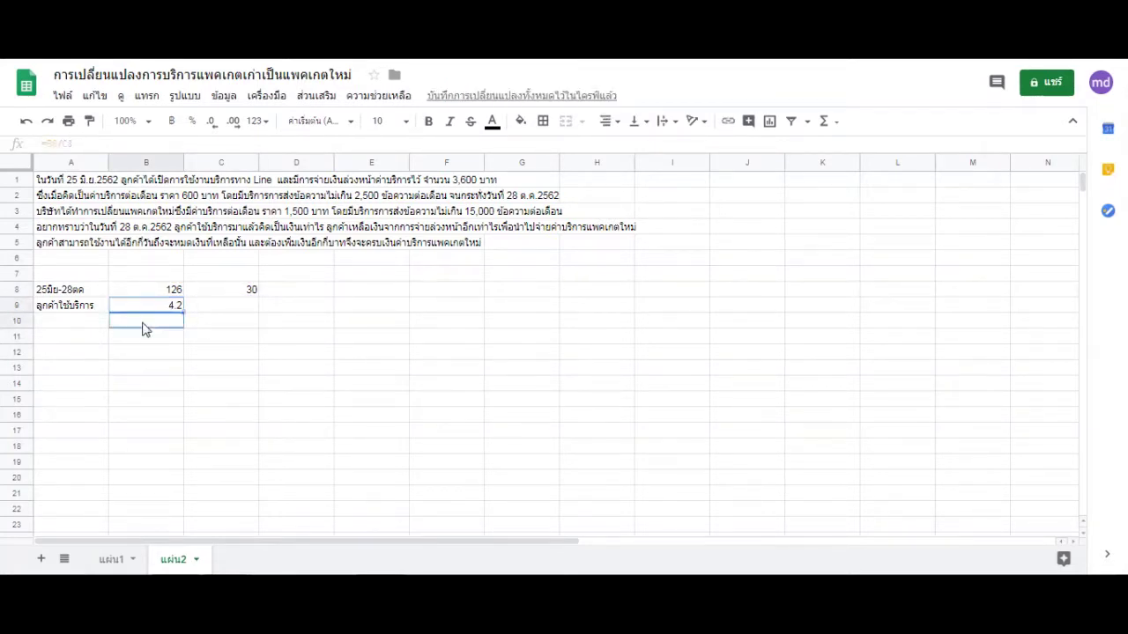
{"action": "left_click", "coordinate": [150, 308]}
- Label cell A10 "ลูกค้าใช้บริการ(บาท)"
{"action": "left_click", "coordinate": [88, 328]}
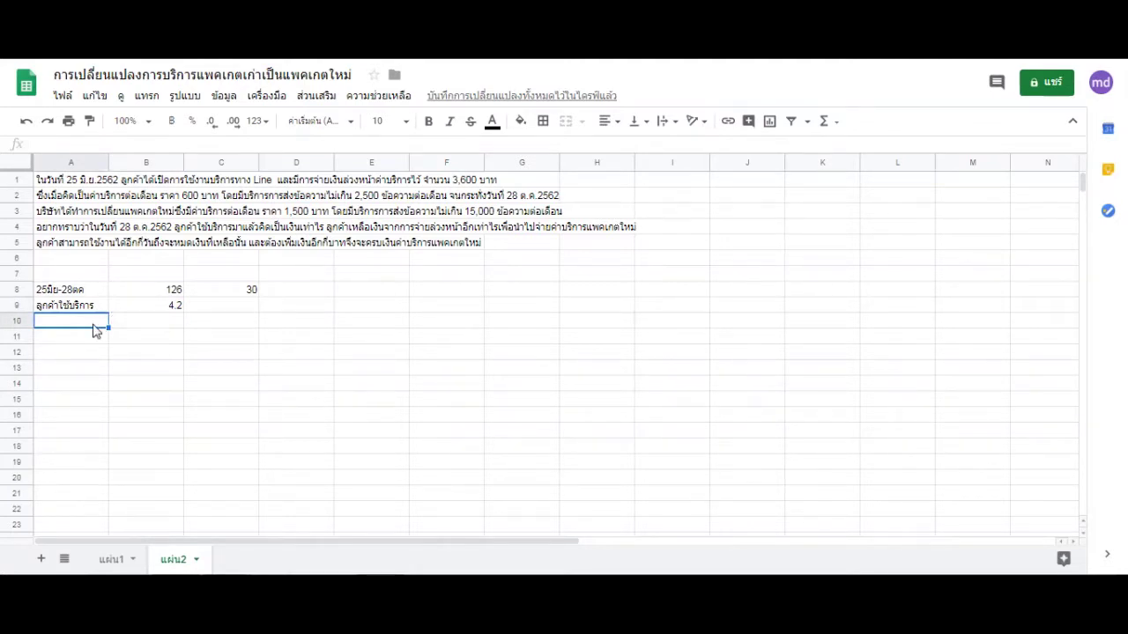
{"action": "double_click", "coordinate": [96, 328]}
{"action": "type", "text": "ลูกค้าใช้บริการ"}
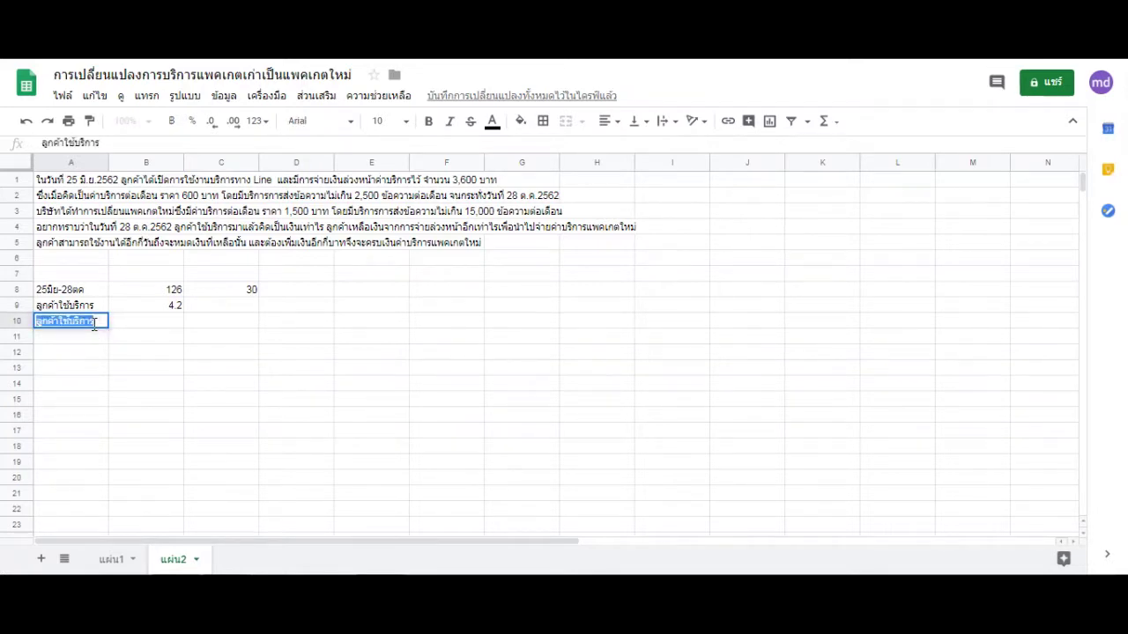
{"action": "left_click", "coordinate": [96, 324]}
{"action": "type", "text": "()"}
{"action": "type", "text": "บาท"}
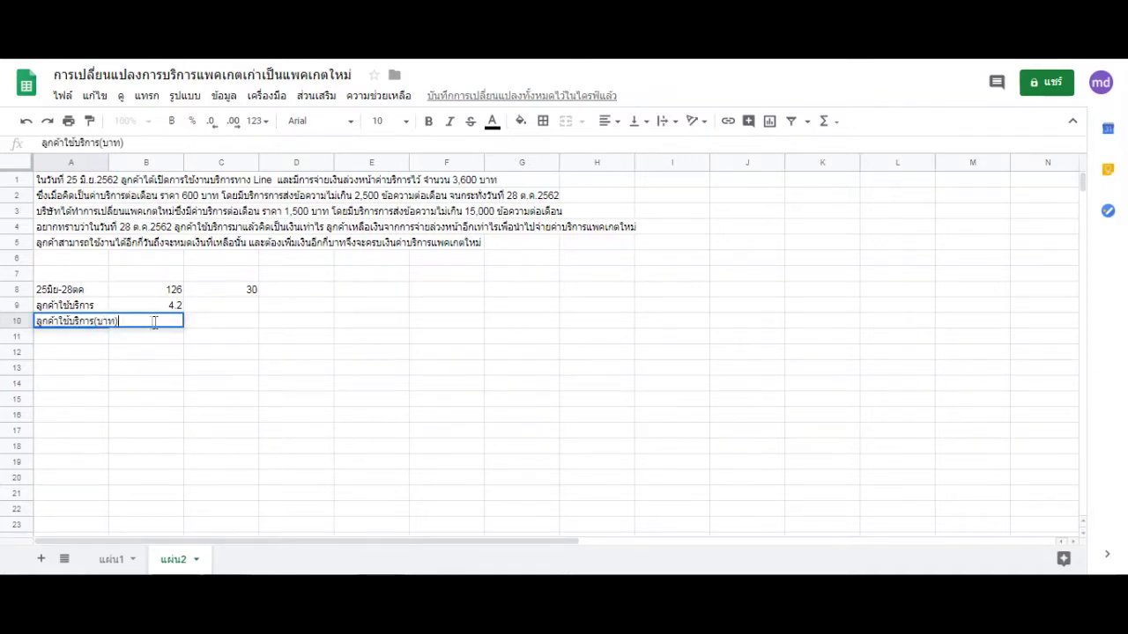
{"action": "key", "text": "Return"}
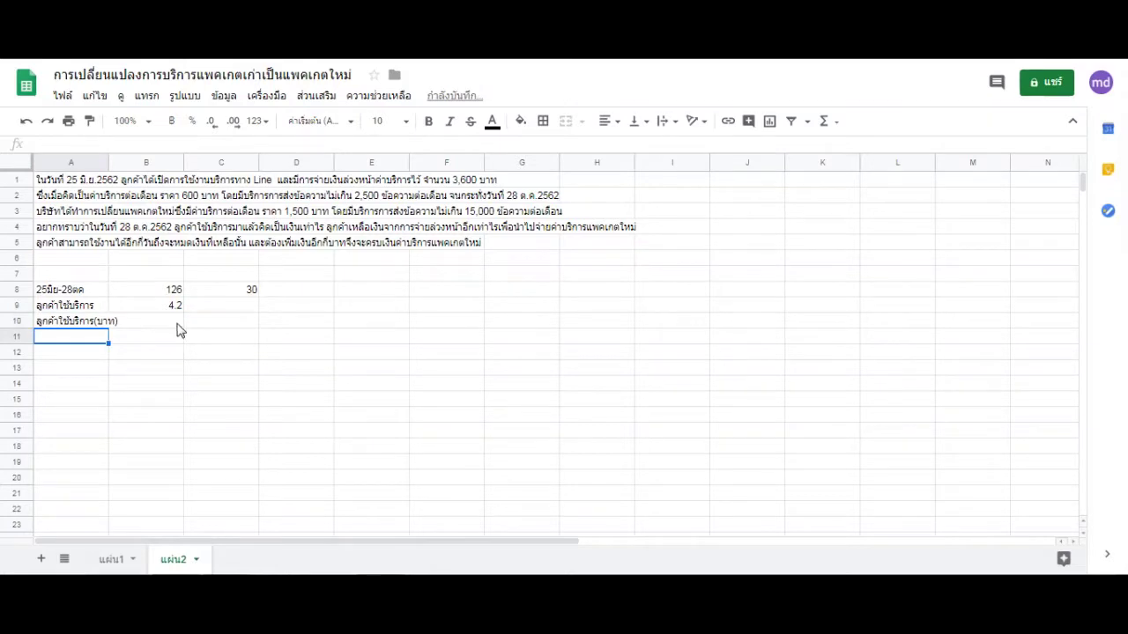
- Insert an empty row above the "ลูกค้าใช้บริการ(บาท)" row
{"action": "left_click", "coordinate": [177, 324]}
{"action": "type", "text": "ข"}
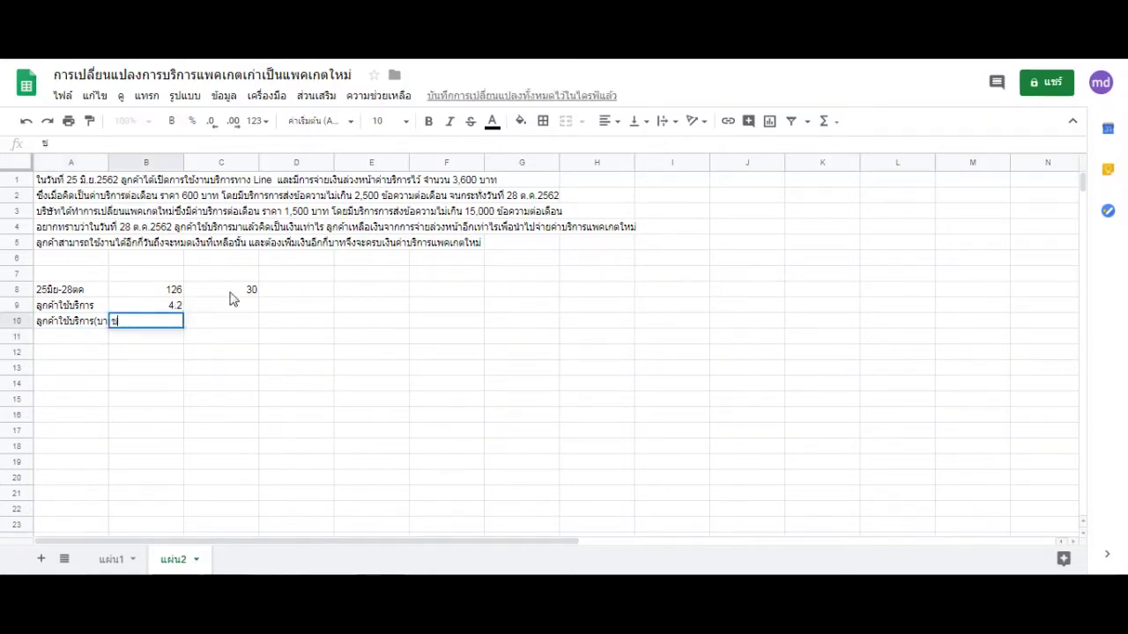
{"action": "right_click", "coordinate": [20, 321]}
{"action": "left_click", "coordinate": [82, 233]}
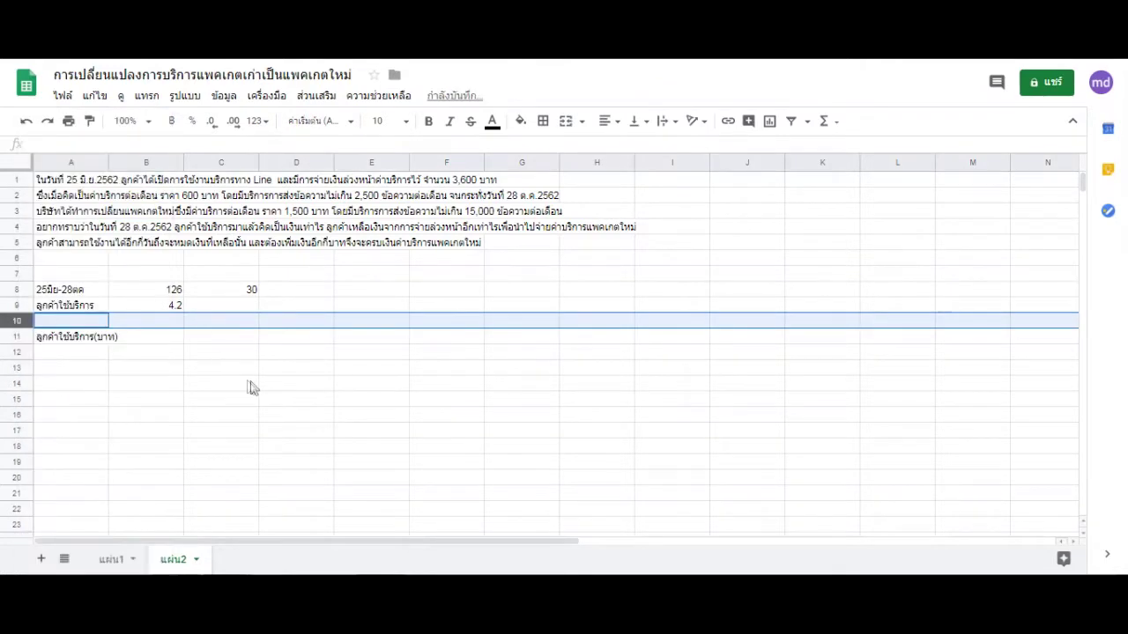
{"action": "left_click", "coordinate": [252, 385]}
- Label cell A10 "ราคาต่อเดือน" and enter 600 in cell B10
{"action": "left_click", "coordinate": [79, 321]}
{"action": "type", "text": "ราคาต่อเดือน"}
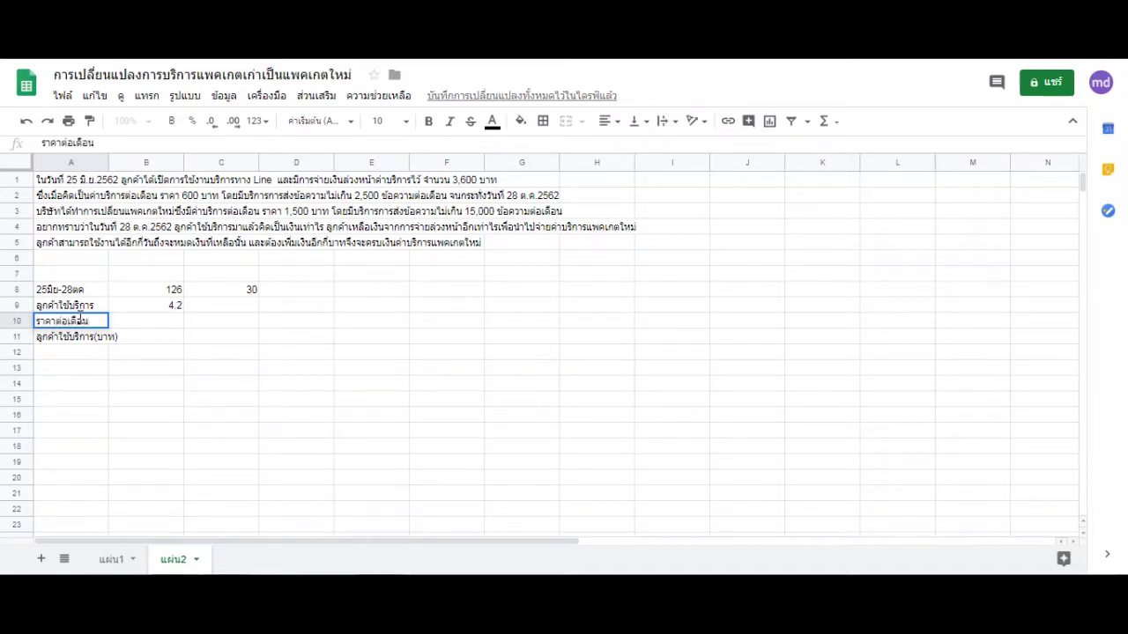
{"action": "left_click", "coordinate": [148, 329]}
{"action": "double_click", "coordinate": [148, 324]}
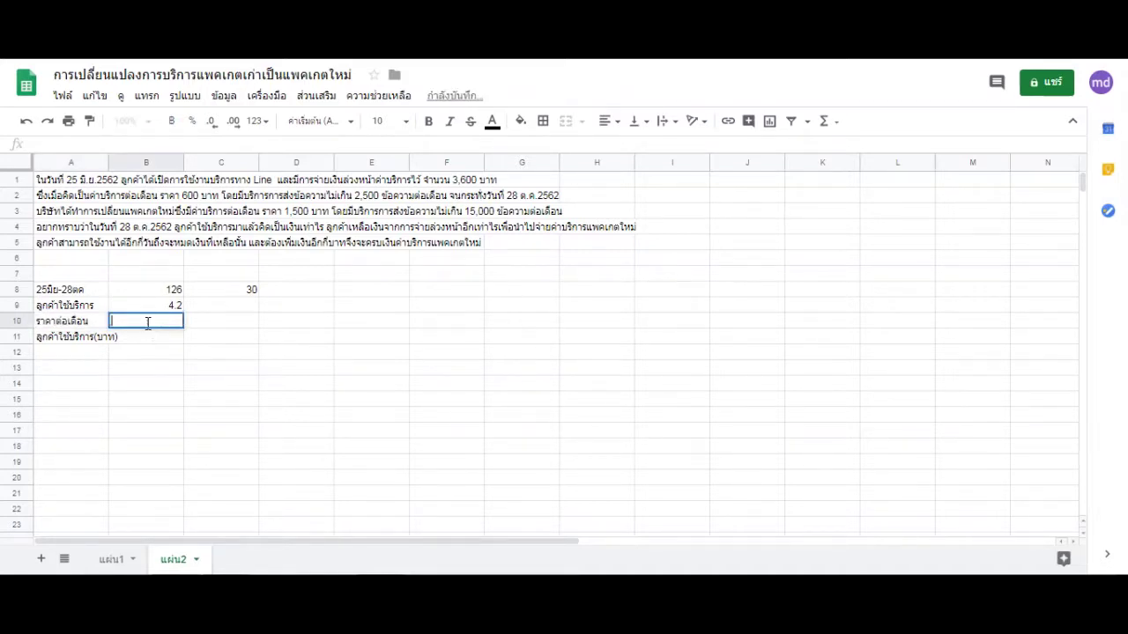
{"action": "type", "text": "จ"}
{"action": "key", "text": "Escape"}
{"action": "type", "text": "600"}
{"action": "key", "text": "Return"}
- Calculate the cost of the service used in cell B11 with the formula =B10*B9
{"action": "type", "text": "="}
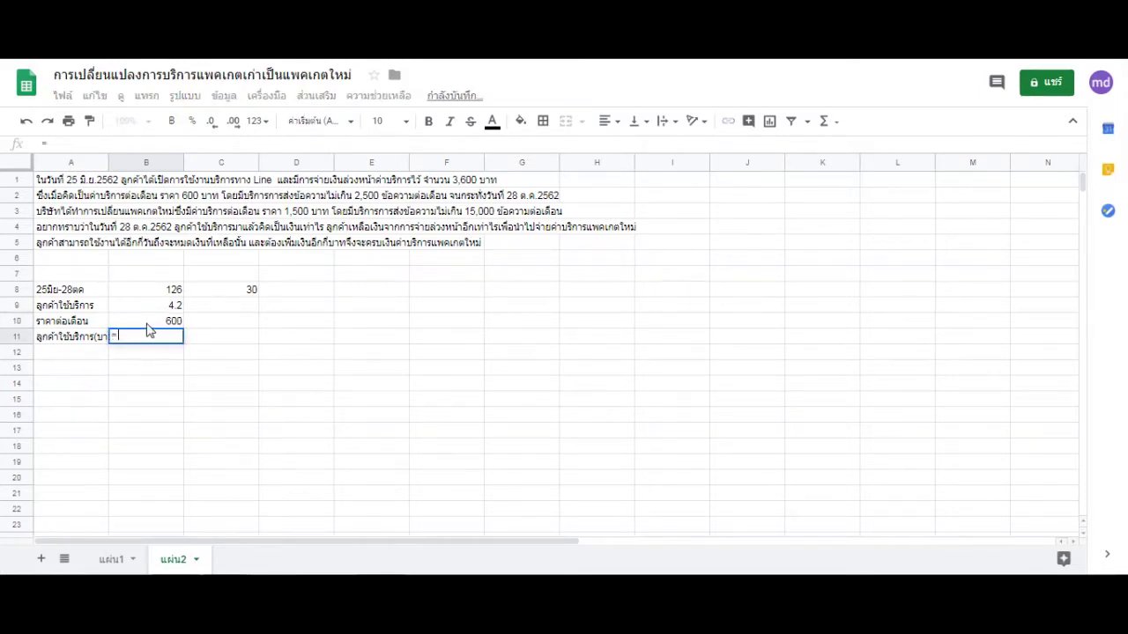
{"action": "left_click", "coordinate": [145, 321]}
{"action": "type", "text": "๕"}
{"action": "key", "text": "BackSpace"}
{"action": "type", "text": "*"}
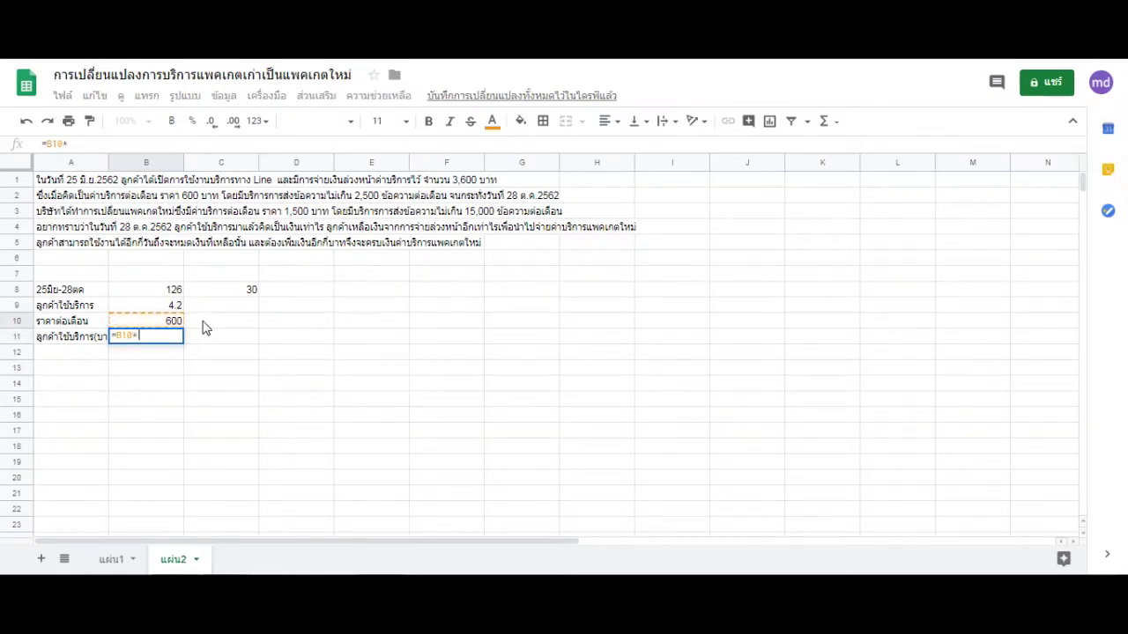
{"action": "left_click", "coordinate": [173, 305]}
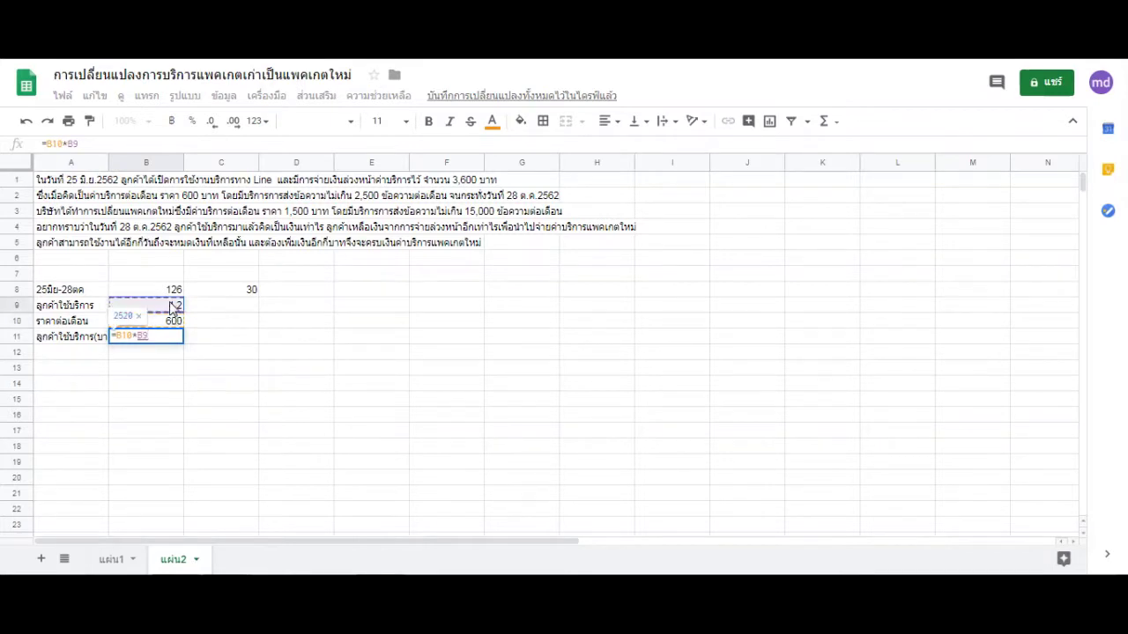
{"action": "key", "text": "Return"}
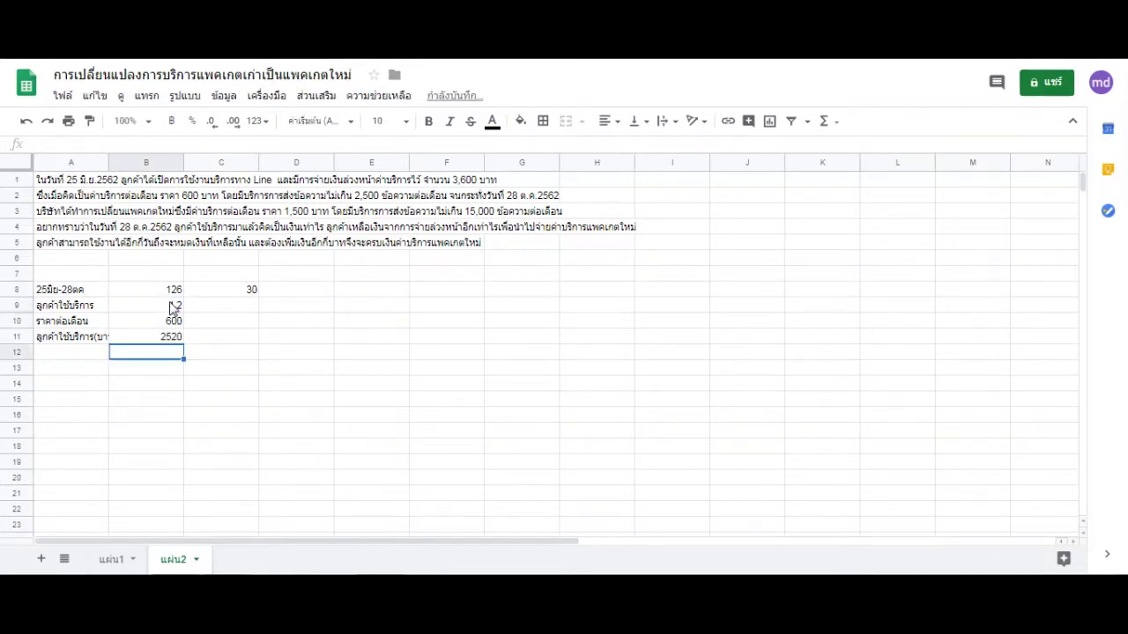
- Label cell A12 "เงินจ่ายล่วงหน้า" and enter 3600 in cell B12
{"action": "left_click", "coordinate": [60, 352]}
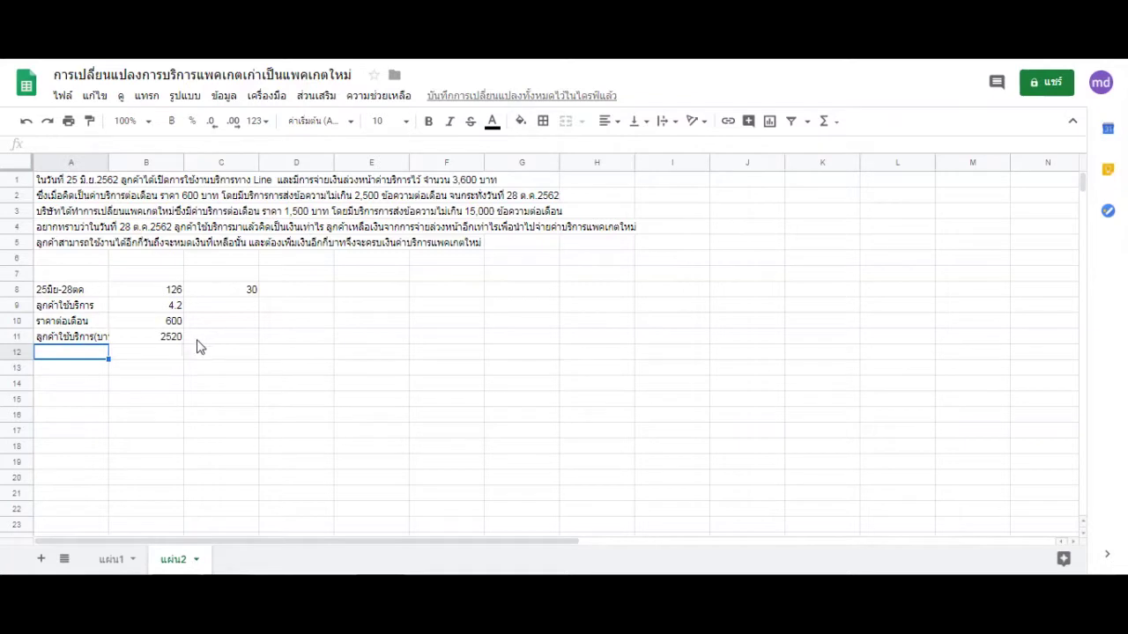
{"action": "left_click", "coordinate": [75, 339]}
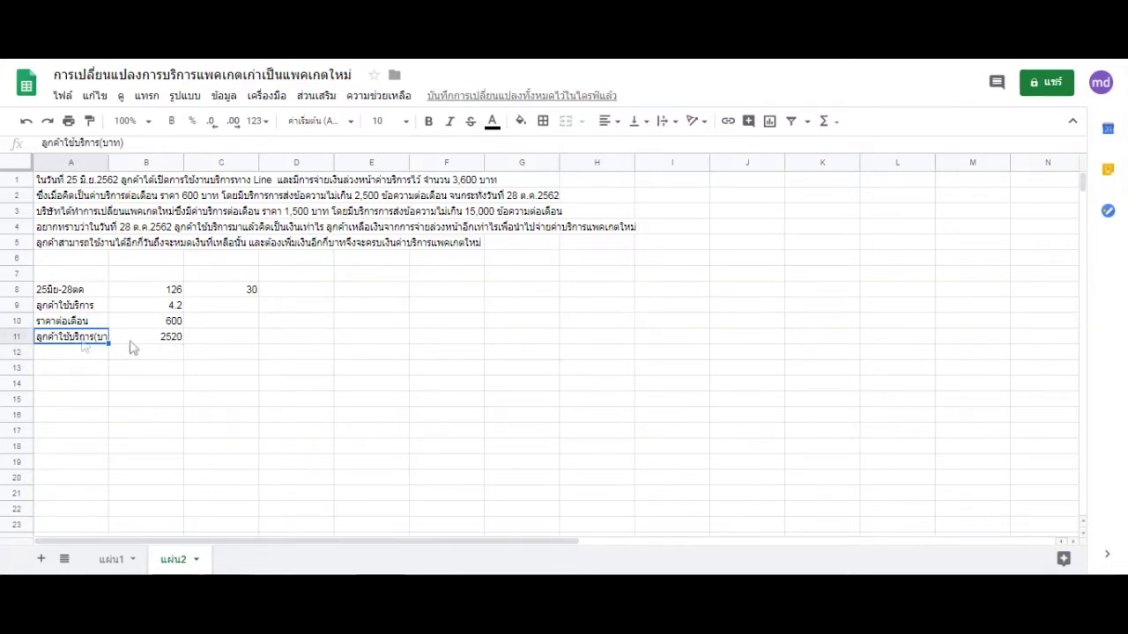
{"action": "left_click", "coordinate": [56, 354]}
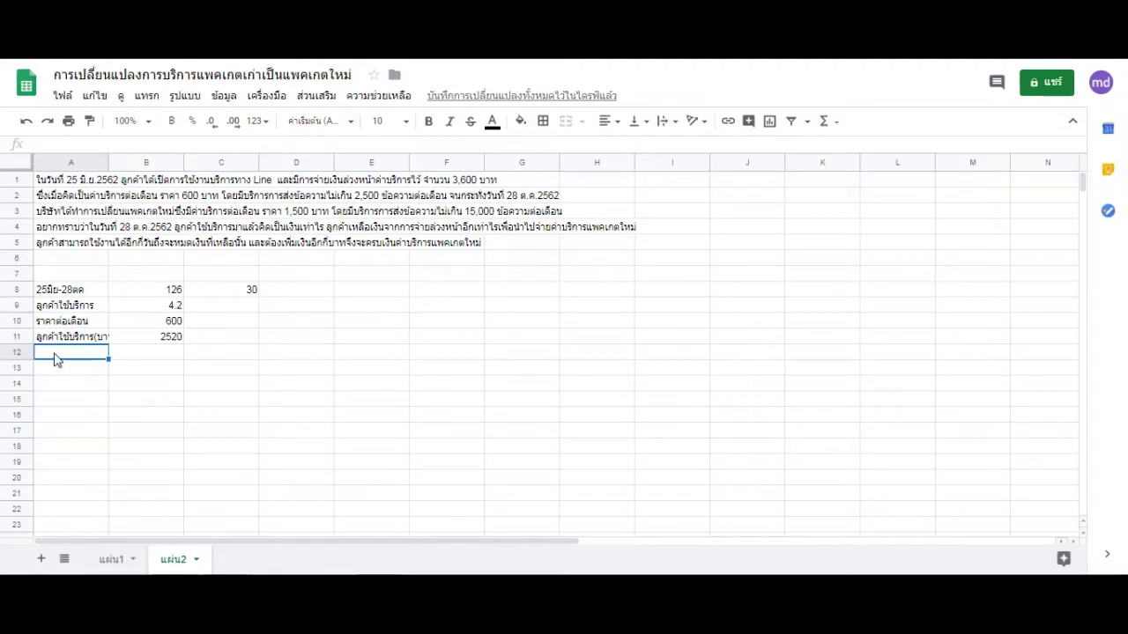
{"action": "type", "text": "g'b"}
{"action": "key", "text": "Escape"}
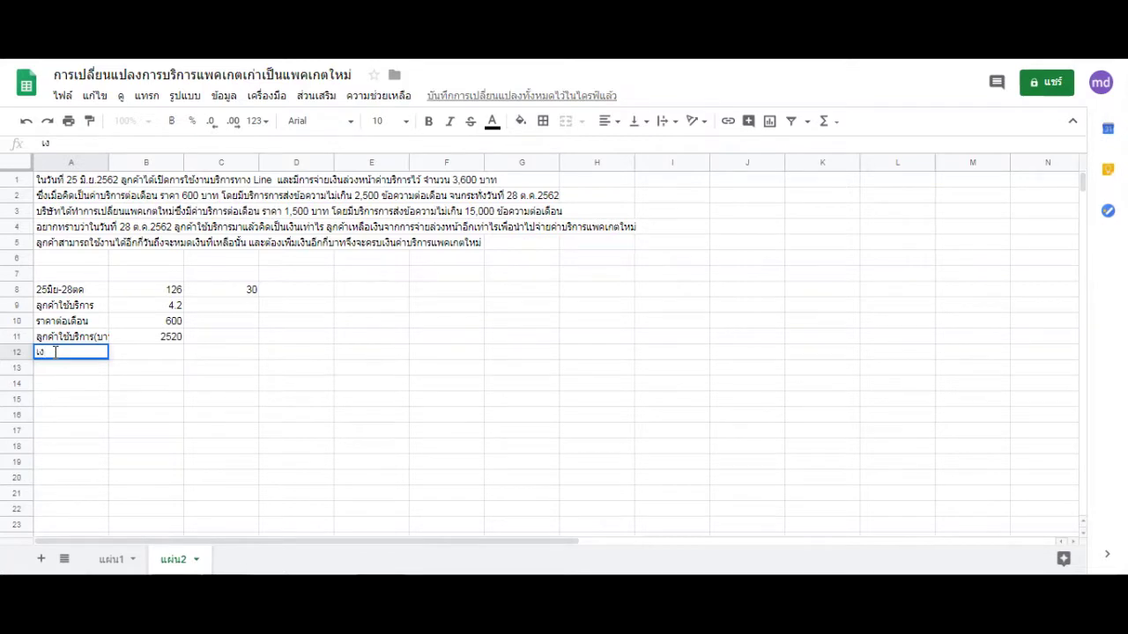
{"action": "type", "text": "จ่ายล่วงหน้า"}
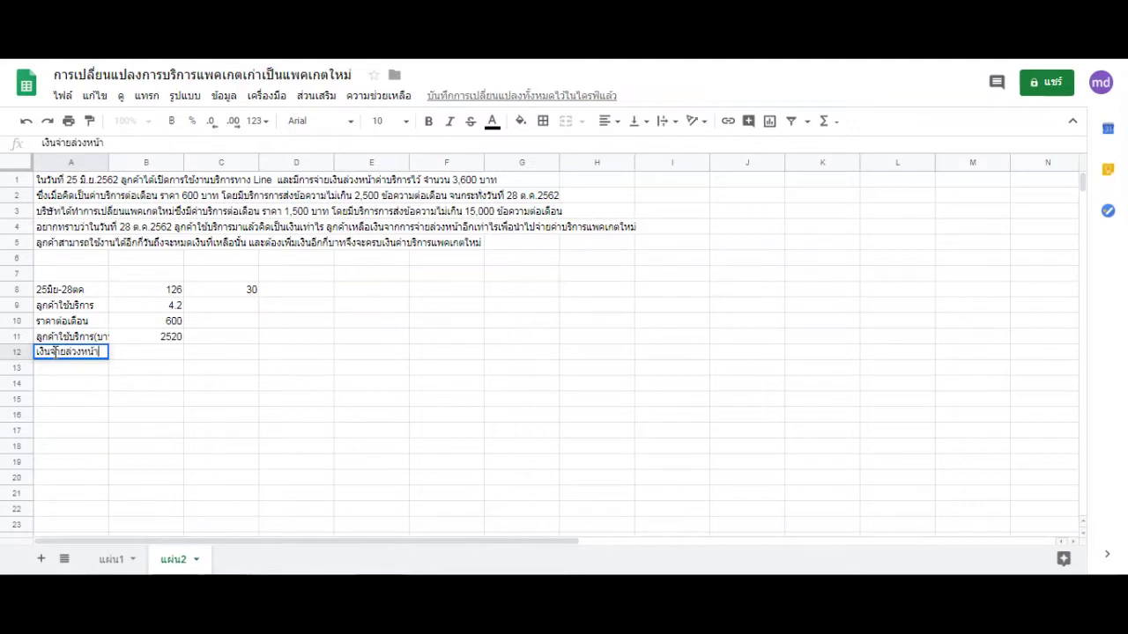
{"action": "key", "text": "Tab"}
{"action": "type", "text": "3600"}
{"action": "key", "text": "Return"}
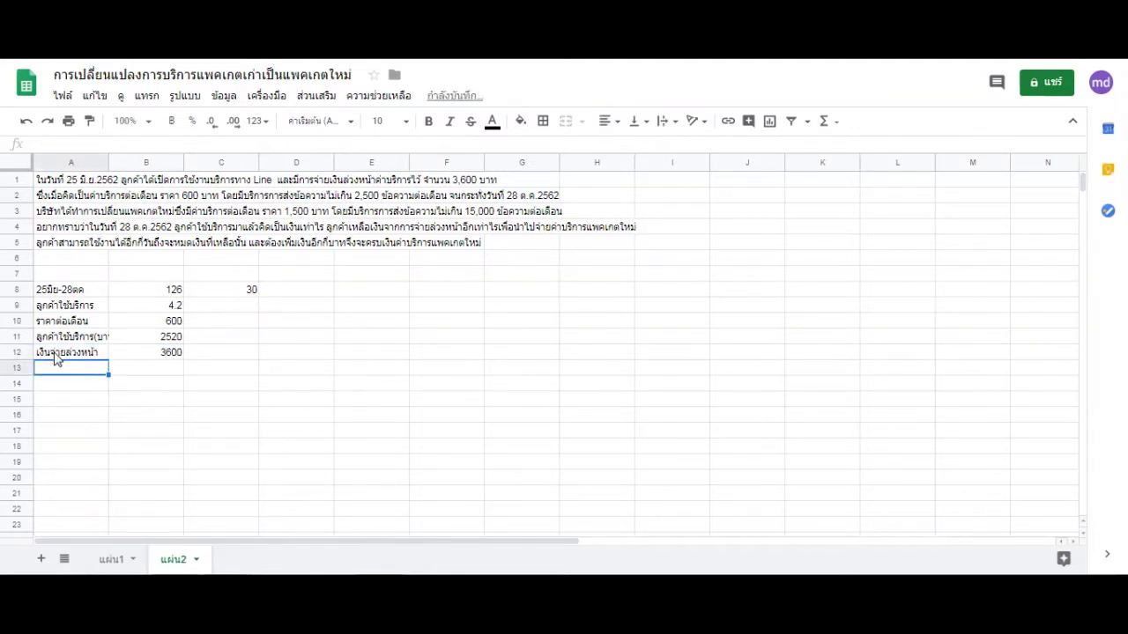
- Label cell A13 "เหลือเงินอีก"
{"action": "type", "text": "gsjn"}
{"action": "key", "text": "BackSpace"}
{"action": "key", "text": "BackSpace"}
{"action": "key", "text": "BackSpace"}
{"action": "key", "text": "BackSpace"}
{"action": "type", "text": "เ"}
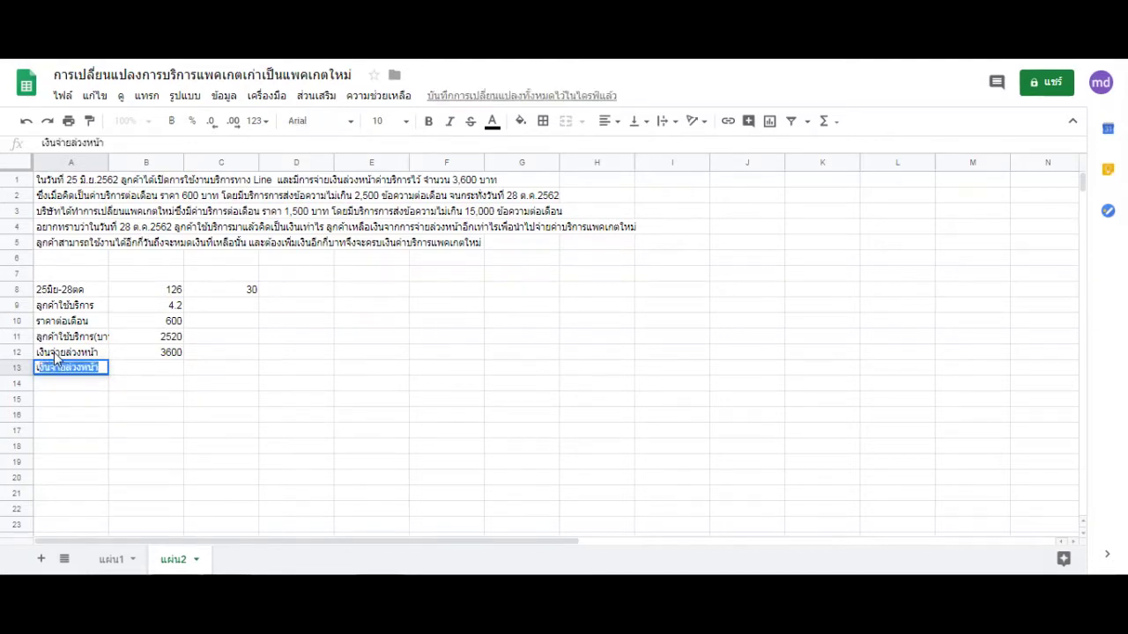
{"action": "type", "text": "หลือเงินอีก"}
{"action": "key", "text": "Tab"}
- Calculate the remaining prepayment in cell B13 with the formula =B12-B11
{"action": "type", "text": "ช"}
{"action": "key", "text": "BackSpace"}
{"action": "type", "text": "="}
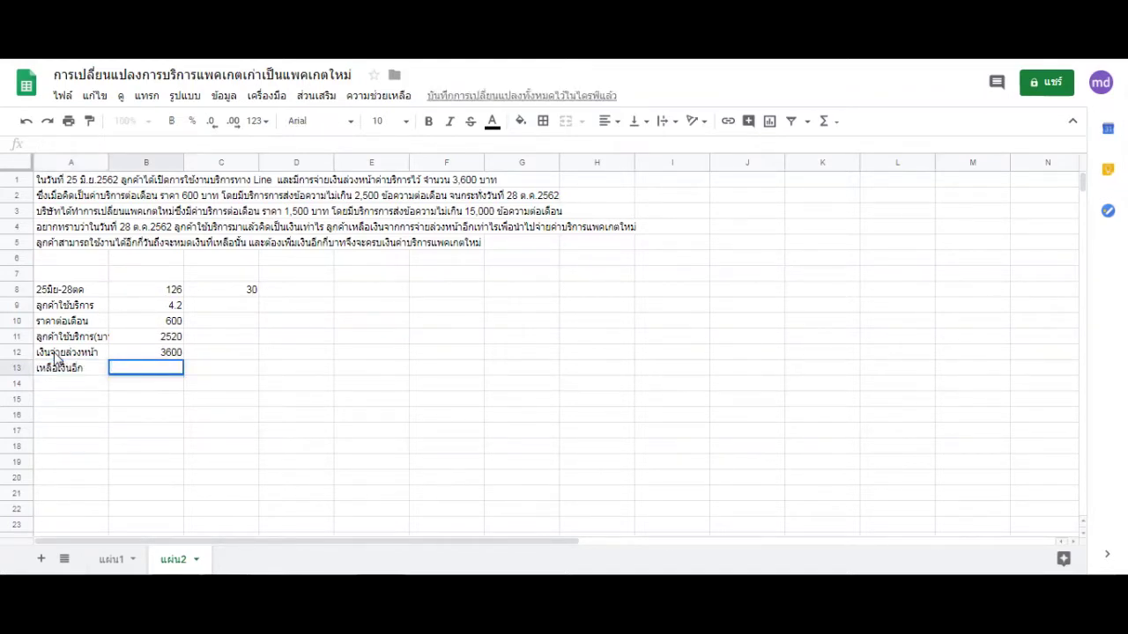
{"action": "left_click", "coordinate": [173, 353]}
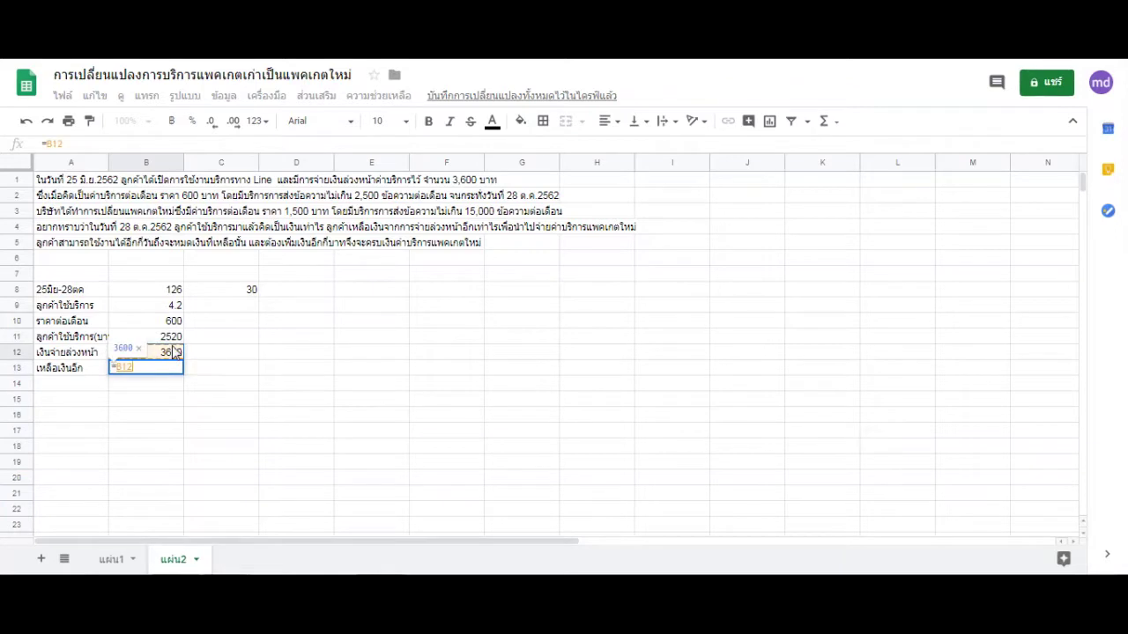
{"action": "type", "text": "-"}
{"action": "left_click", "coordinate": [172, 339]}
{"action": "key", "text": "Return"}
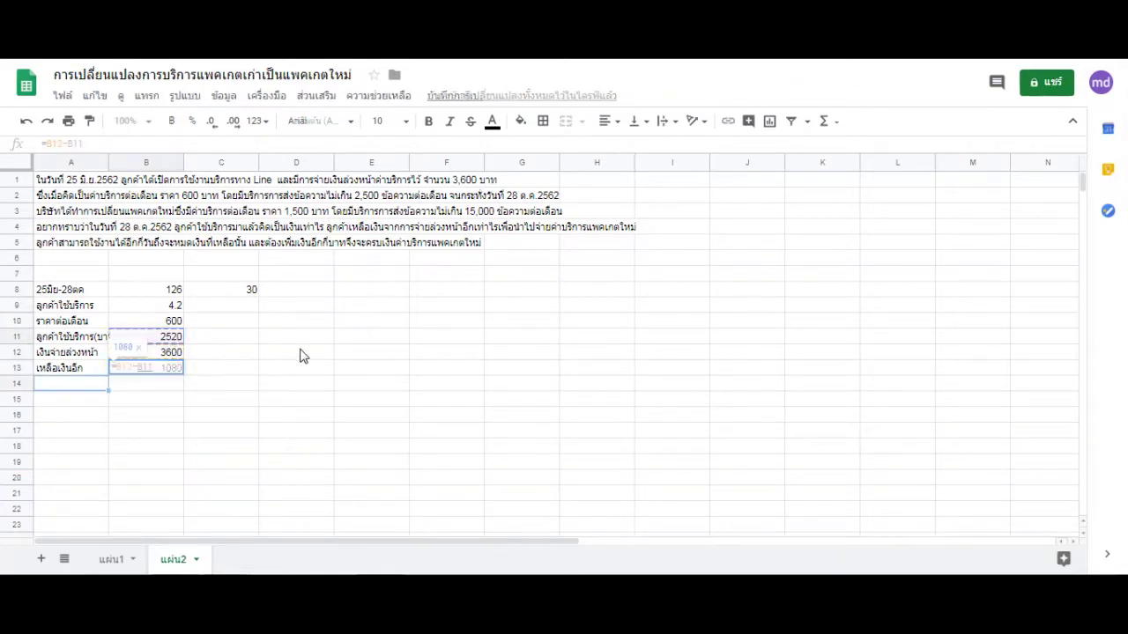
{"action": "left_click", "coordinate": [171, 368]}
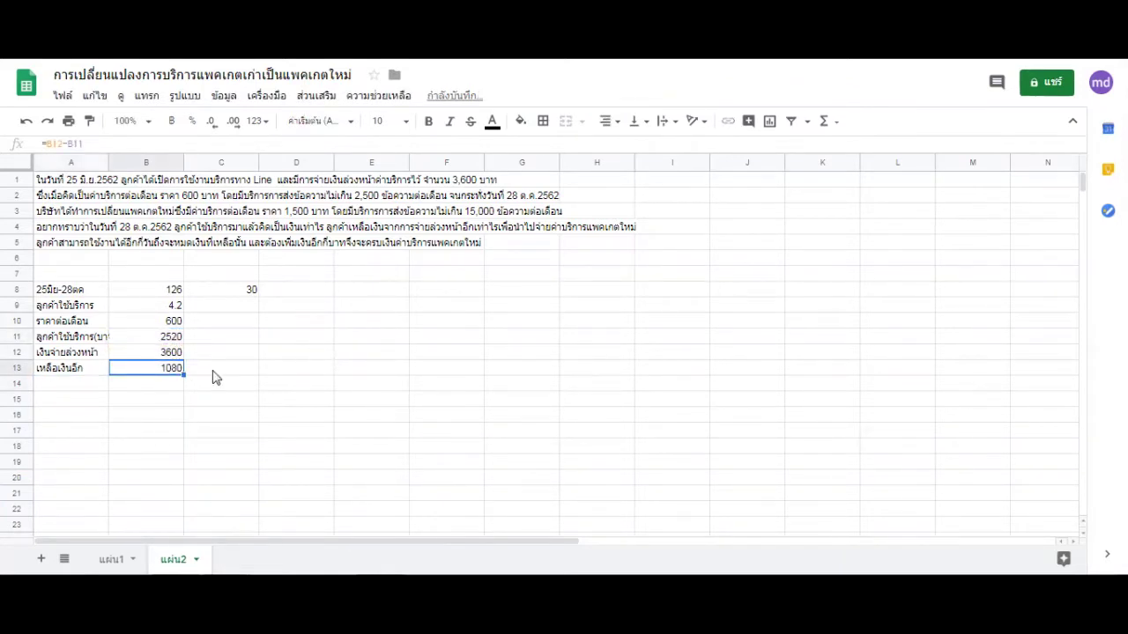
{"action": "left_click", "coordinate": [81, 388]}
{"action": "left_click", "coordinate": [68, 398]}
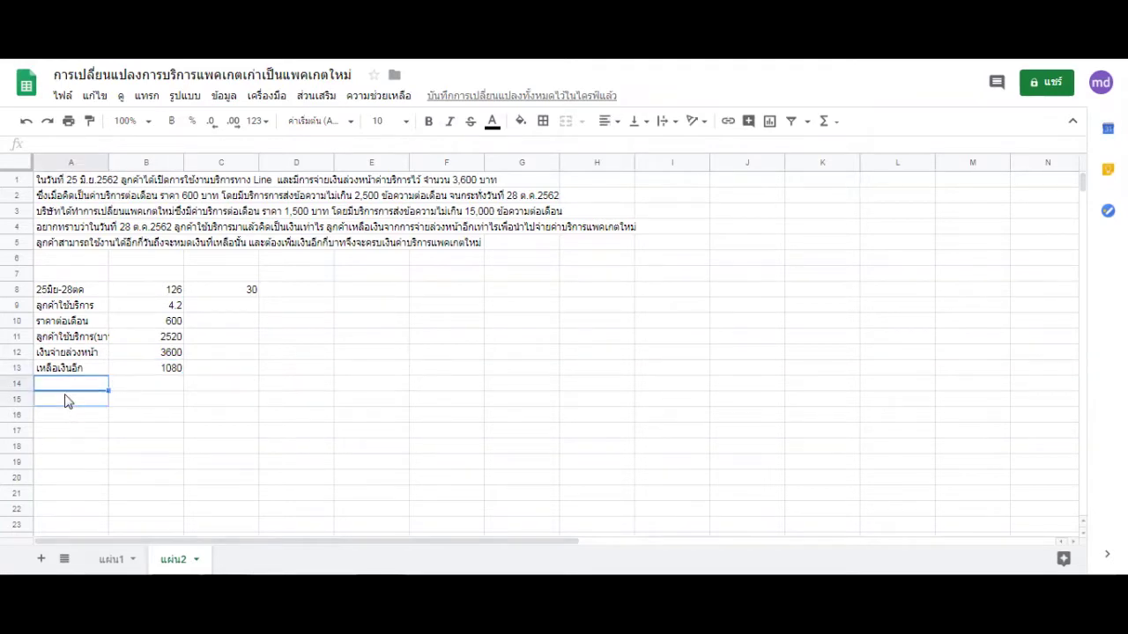
{"action": "left_click", "coordinate": [96, 385]}
{"action": "left_click", "coordinate": [171, 370]}
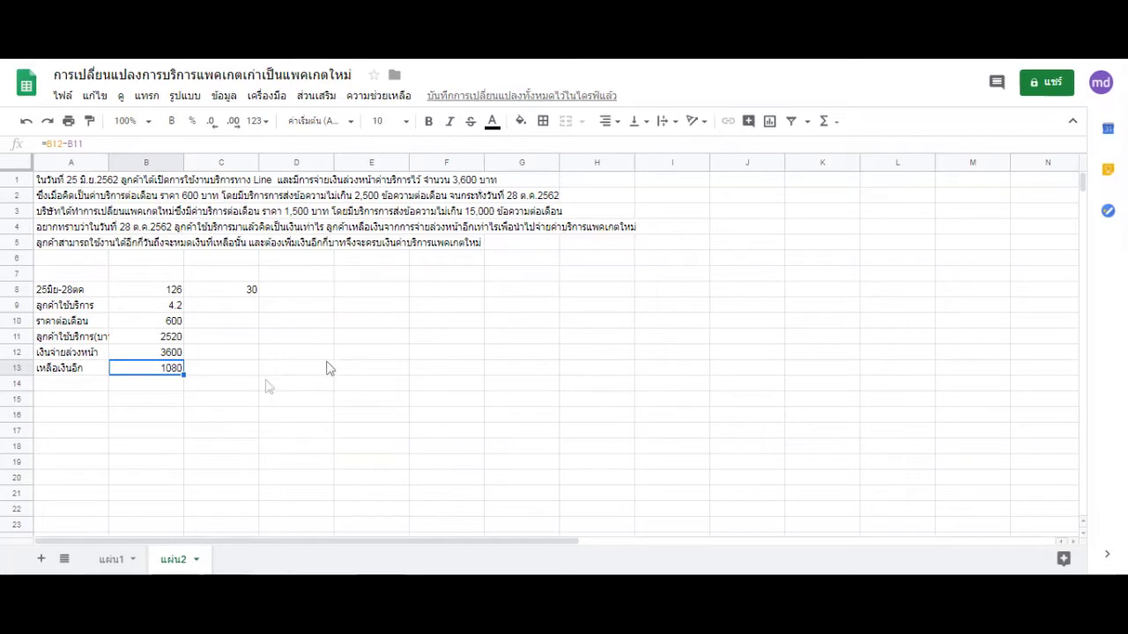
- Label cell A14 "ราคาต่อเดือนแพคเกตใหม่"
{"action": "left_click", "coordinate": [83, 401]}
{"action": "left_click", "coordinate": [84, 388]}
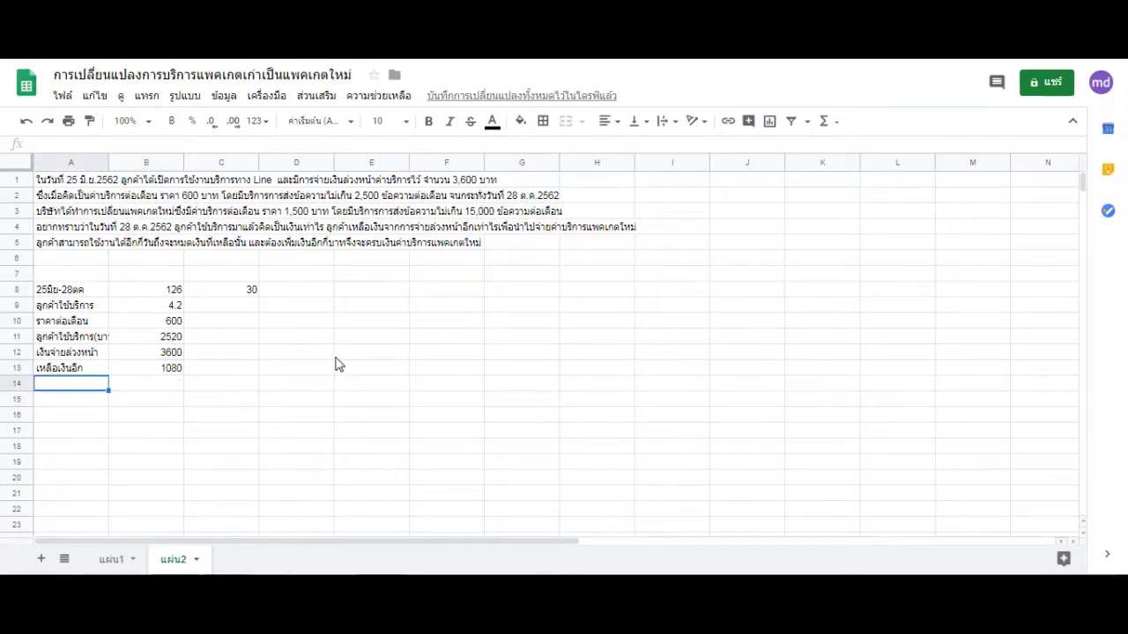
{"action": "type", "text": "k8k"}
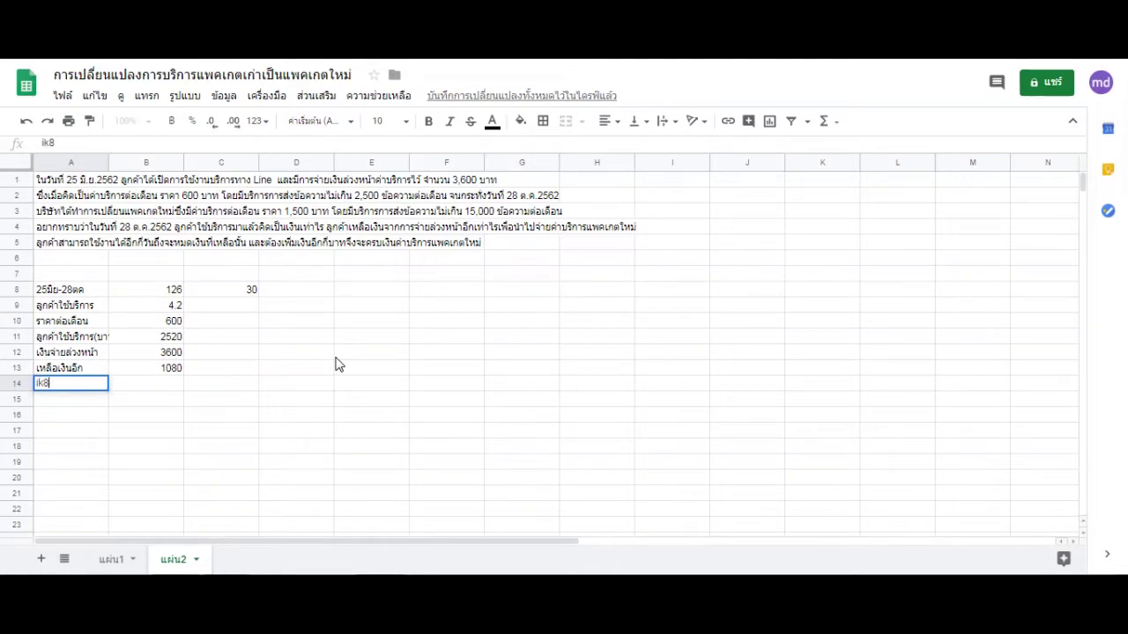
{"action": "key", "text": "BackSpace"}
{"action": "key", "text": "BackSpace"}
{"action": "key", "text": "BackSpace"}
{"action": "type", "text": "ราา"}
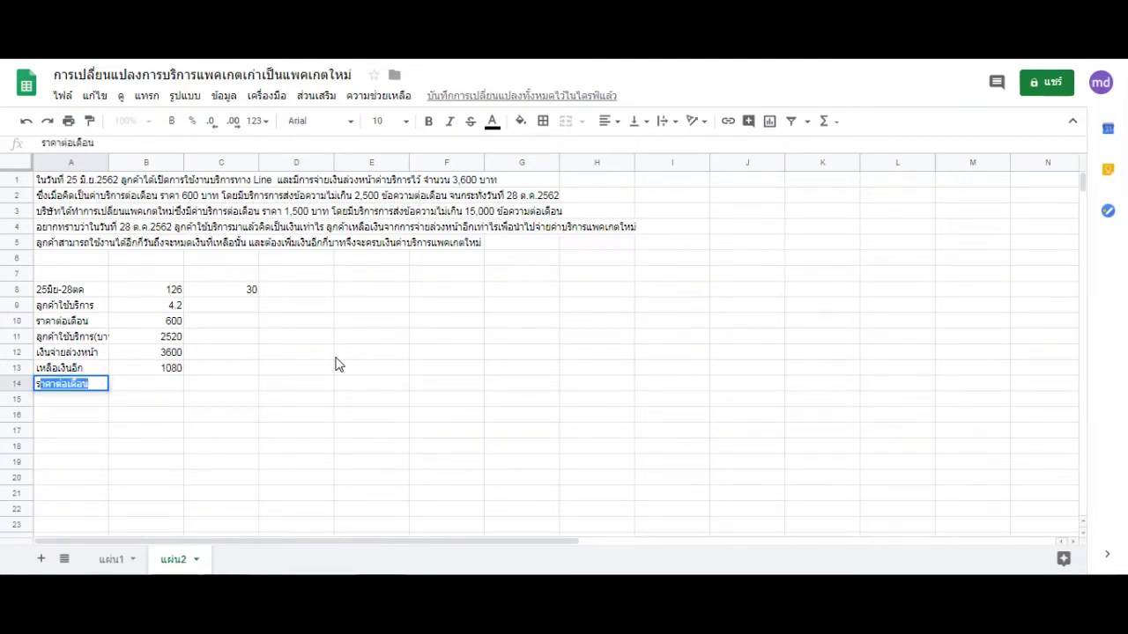
{"action": "type", "text": "คาต่อเดือนแพคเกตใหม"}
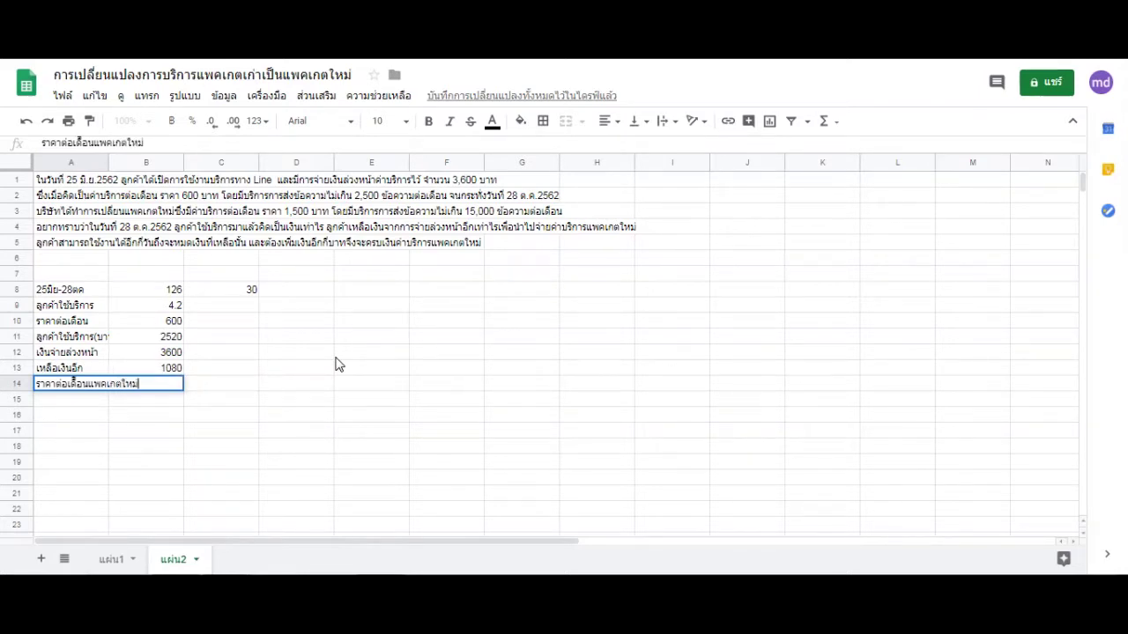
- Finish the label in cell A14 and enter 1500 in cell B14 as the new package's monthly price
{"action": "type", "text": "่"}
{"action": "key", "text": "Tab"}
{"action": "type", "text": "1ถ"}
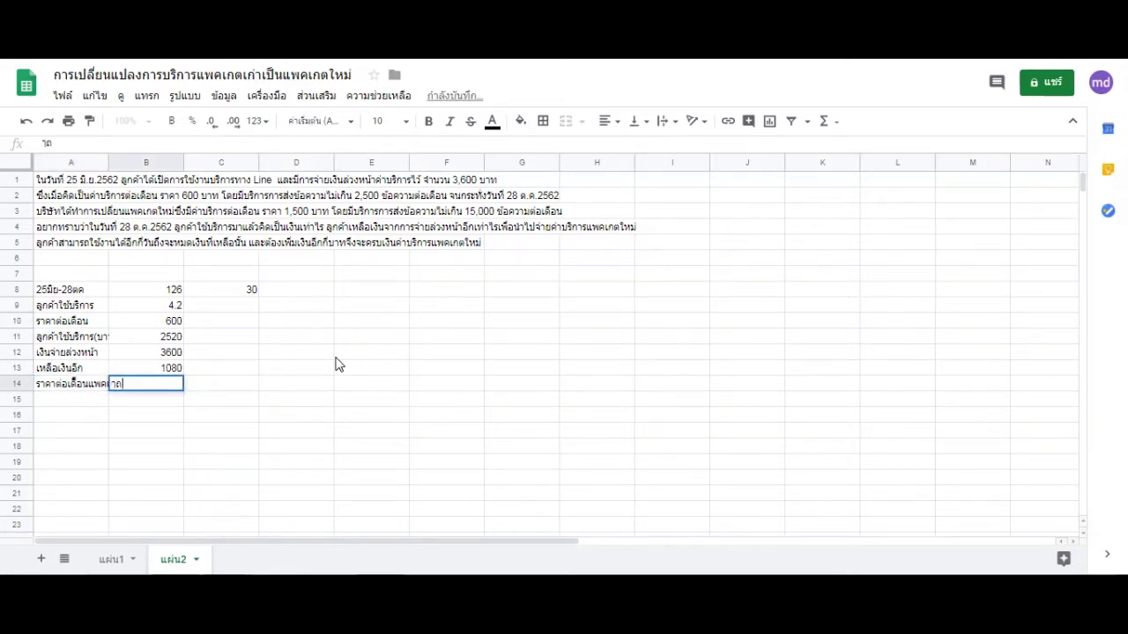
{"action": "type", "text": "จจ"}
{"action": "key", "text": "BackSpace"}
{"action": "key", "text": "BackSpace"}
{"action": "key", "text": "BackSpace"}
{"action": "key", "text": "BackSpace"}
{"action": "type", "text": "1500"}
{"action": "key", "text": "Return"}
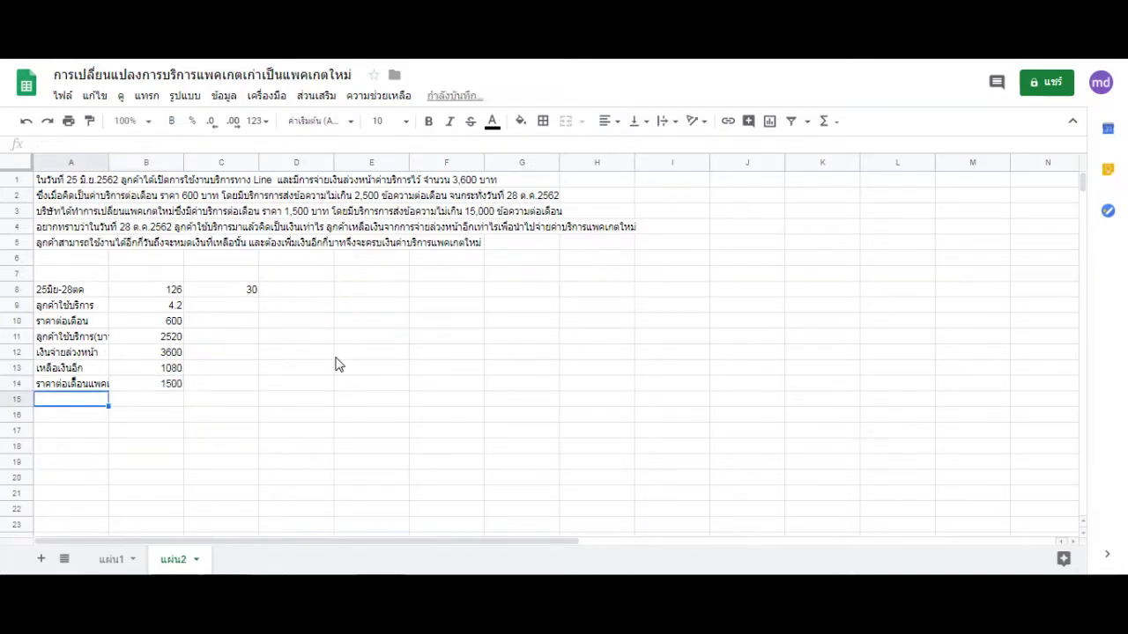
- Label cell A15 "ใช้ได้อีกกี่วัน"
{"action": "left_click", "coordinate": [138, 402]}
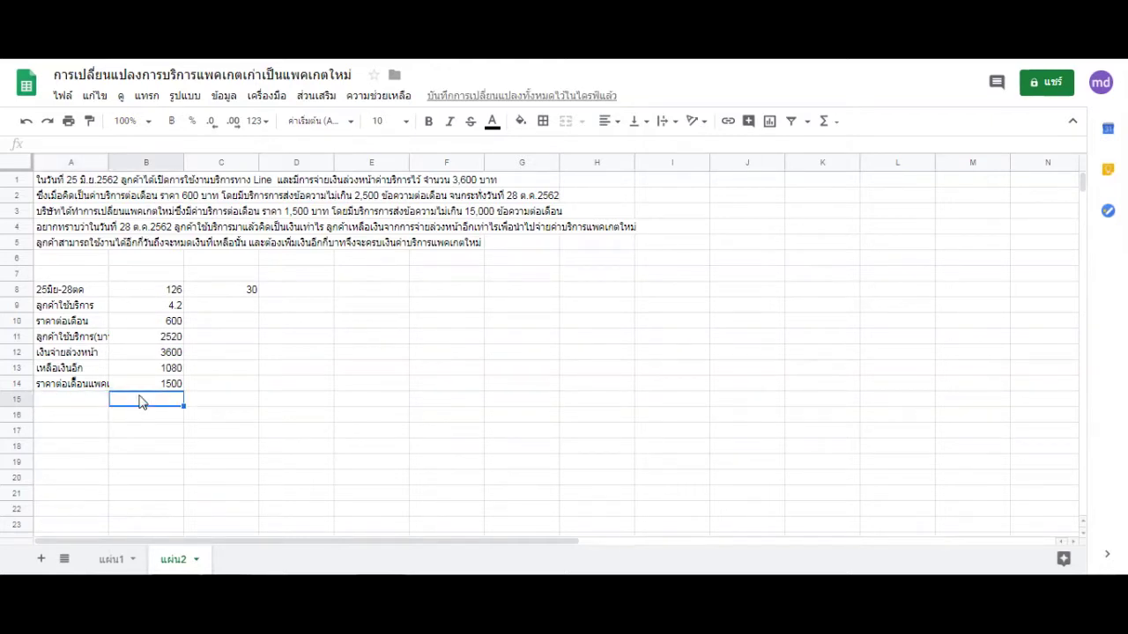
{"action": "left_click", "coordinate": [66, 397]}
{"action": "double_click", "coordinate": [67, 396]}
{"action": "type", "text": "=h"}
{"action": "key", "text": "BackSpace"}
{"action": "key", "text": "BackSpace"}
{"action": "type", "text": "ใช้ได้อีกกี่"}
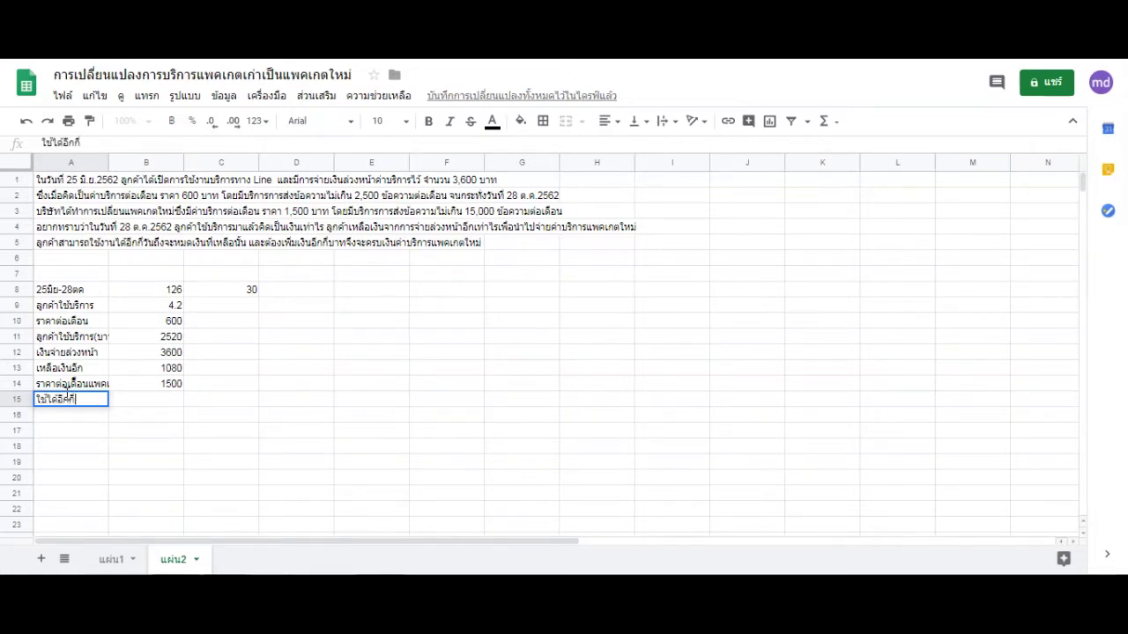
{"action": "type", "text": "วัน"}
{"action": "key", "text": "Tab"}
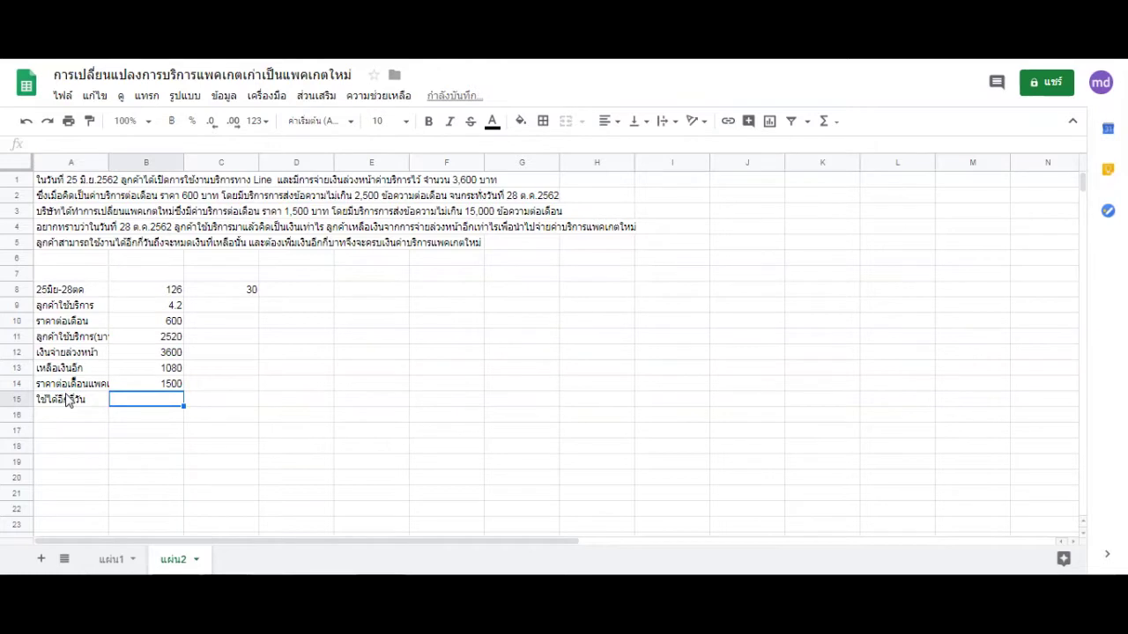
- Calculate the remaining usable days in cell B15 with the formula =(B13/B14)*C8
{"action": "type", "text": "ซ"}
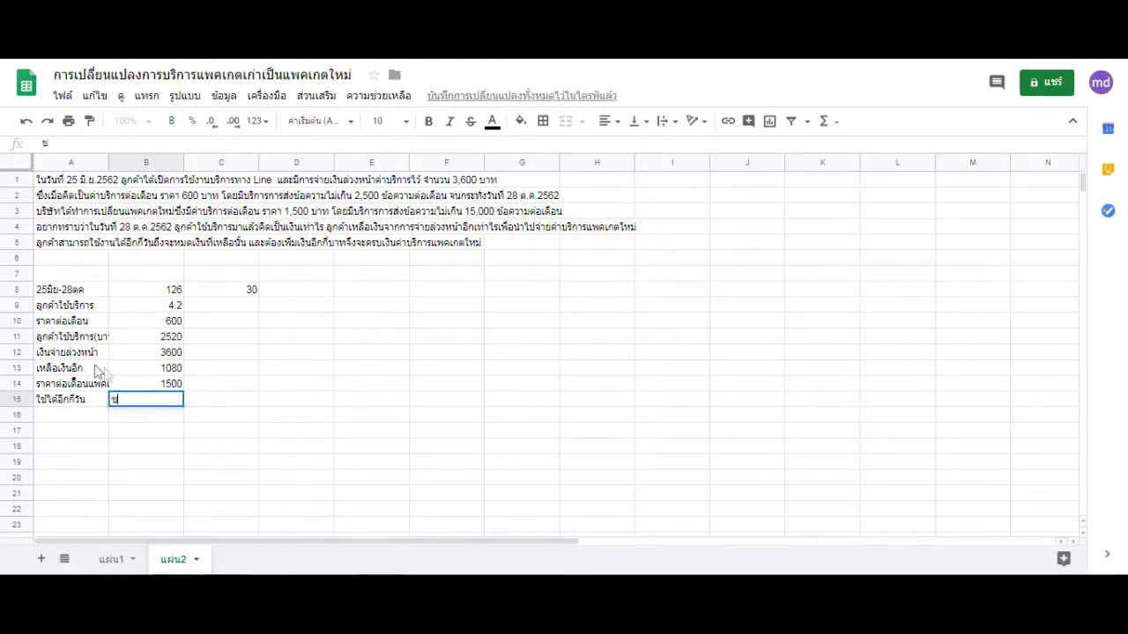
{"action": "type", "text": "="}
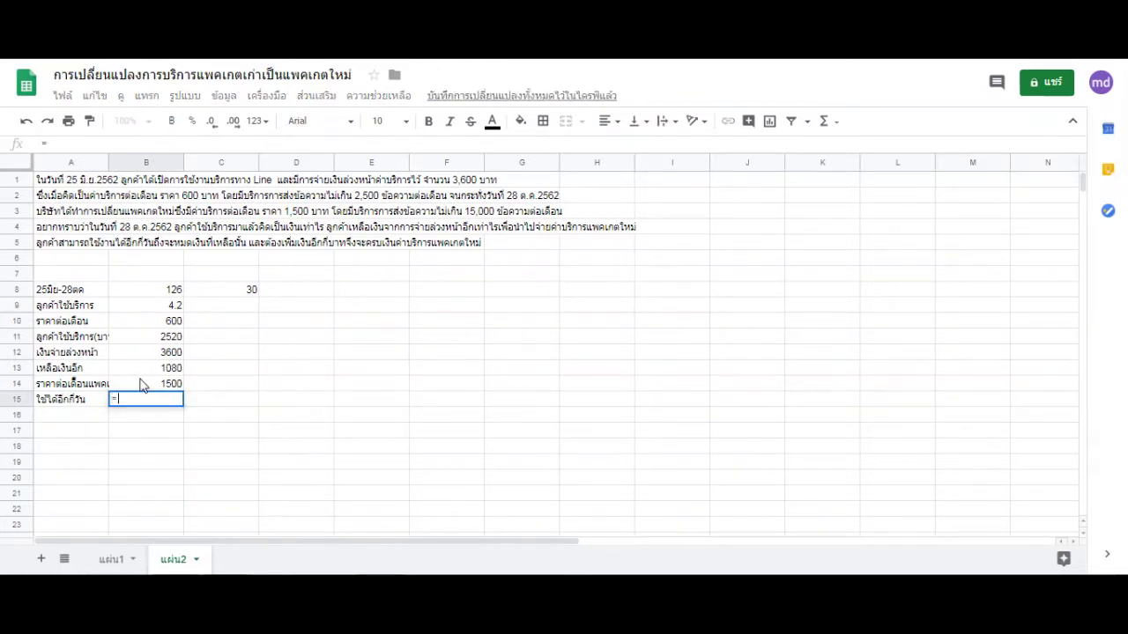
{"action": "left_click", "coordinate": [159, 370]}
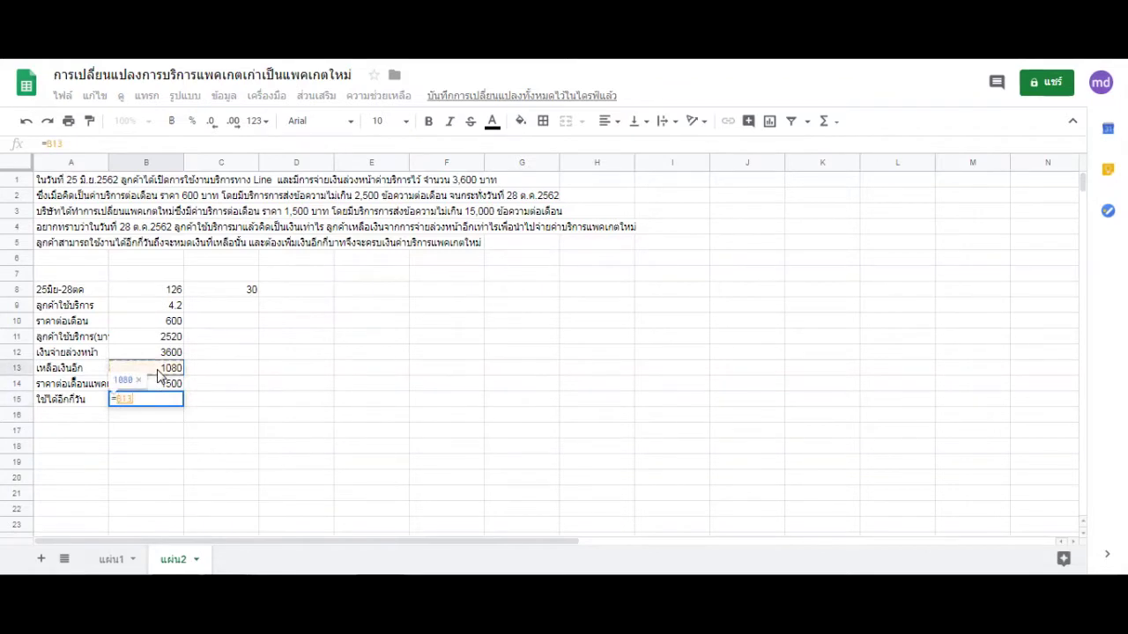
{"action": "left_click", "coordinate": [174, 385]}
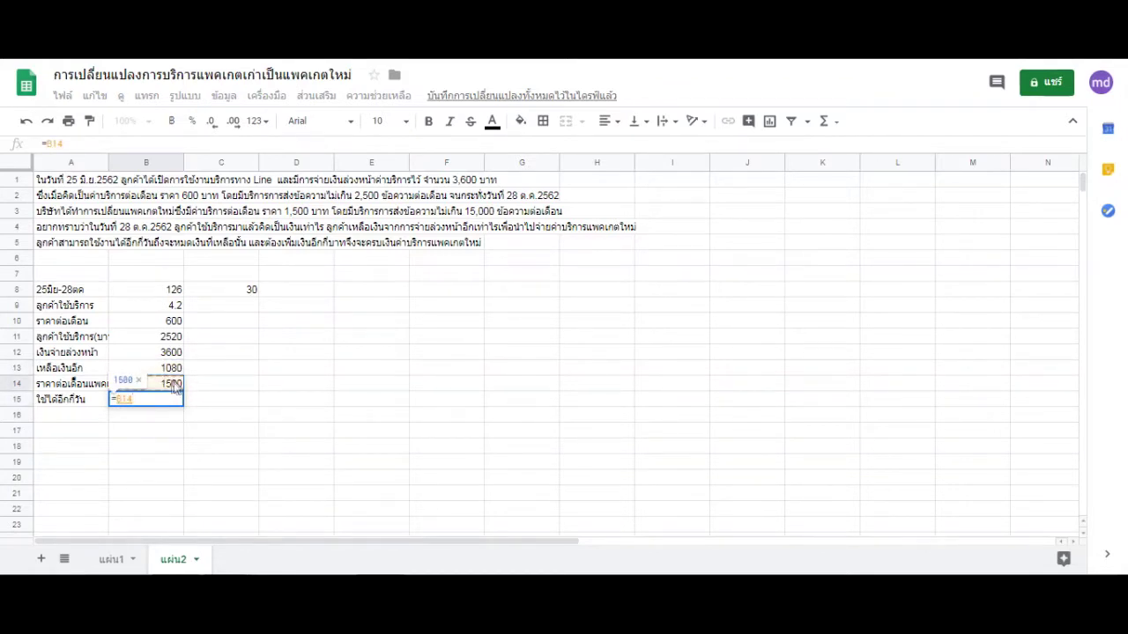
{"action": "left_click", "coordinate": [170, 370]}
{"action": "type", "text": "//"}
{"action": "left_click", "coordinate": [172, 384]}
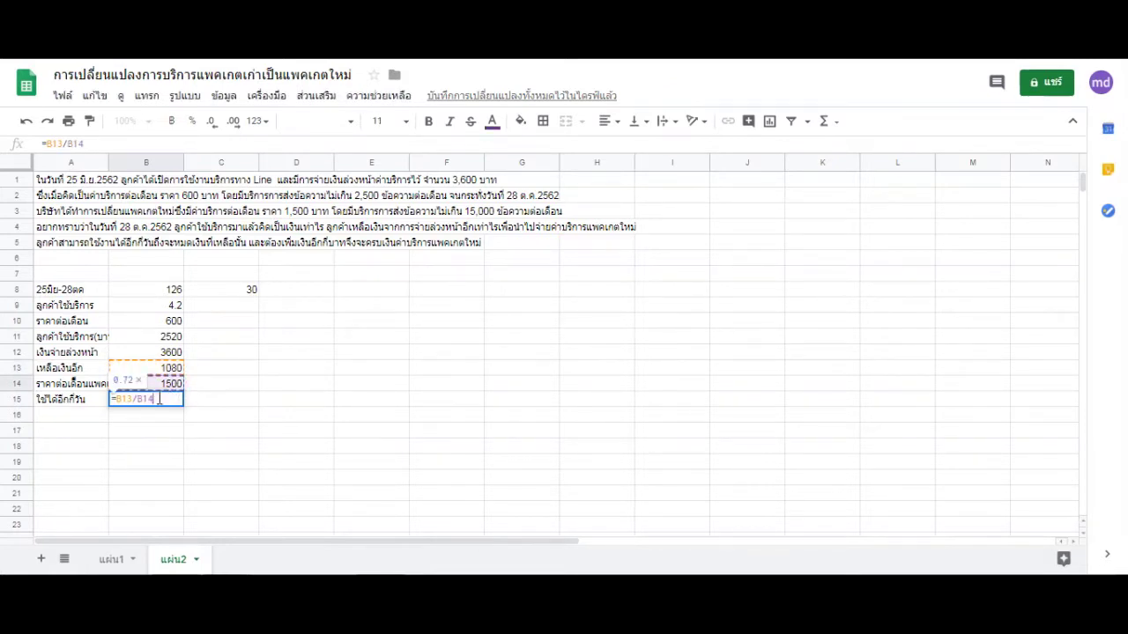
{"action": "type", "text": ")"}
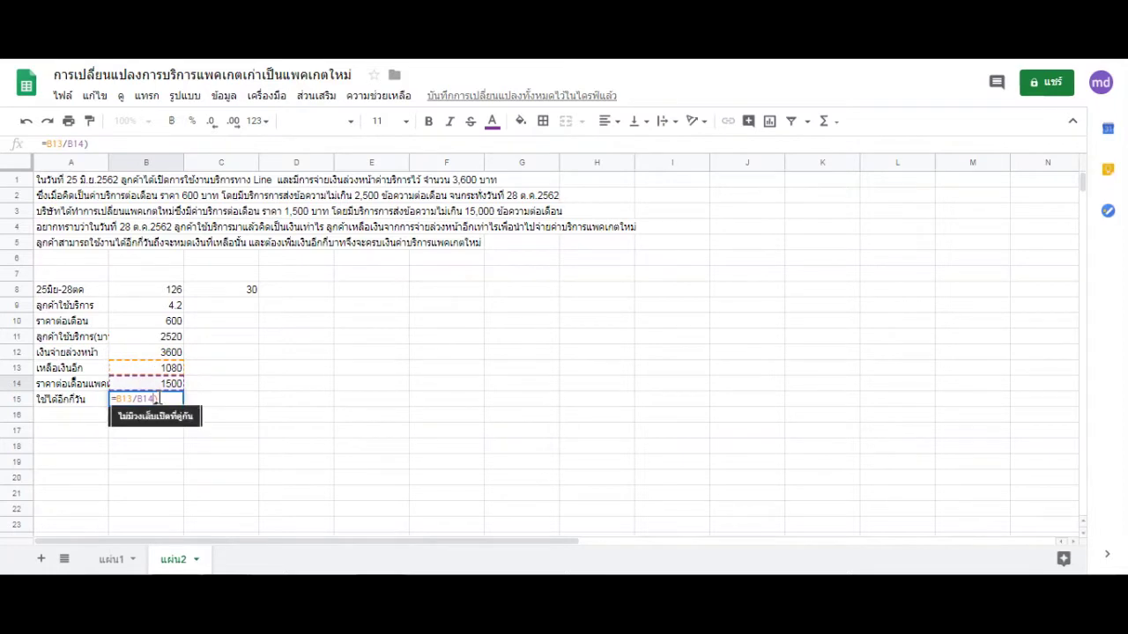
{"action": "key", "text": "Left"}
{"action": "key", "text": "Left"}
{"action": "key", "text": "Left"}
{"action": "type", "text": "("}
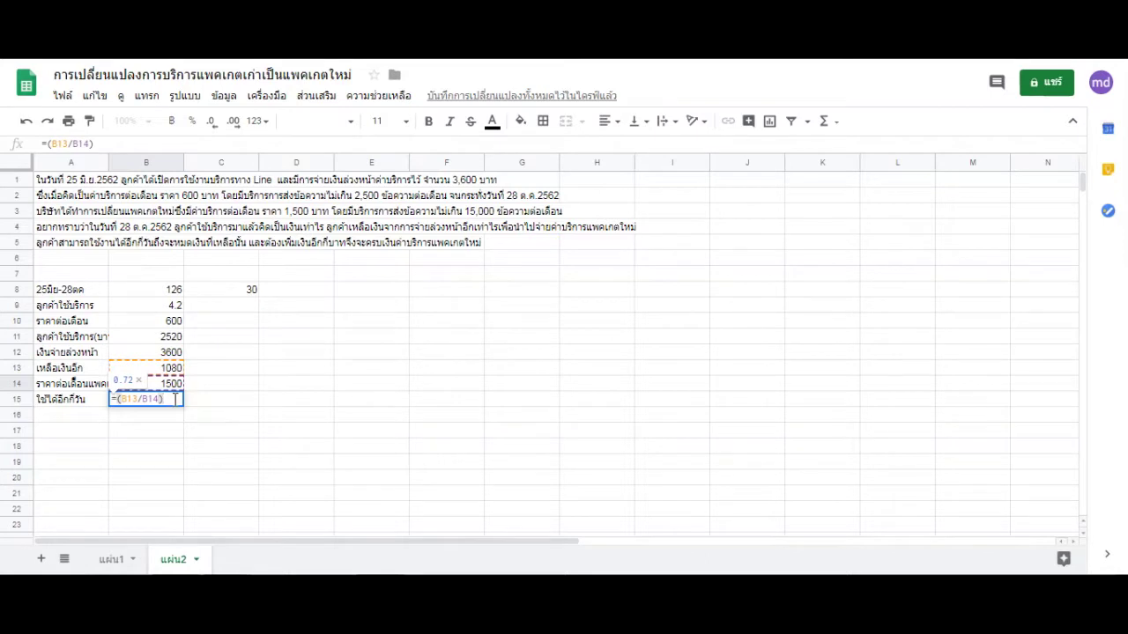
{"action": "type", "text": "*"}
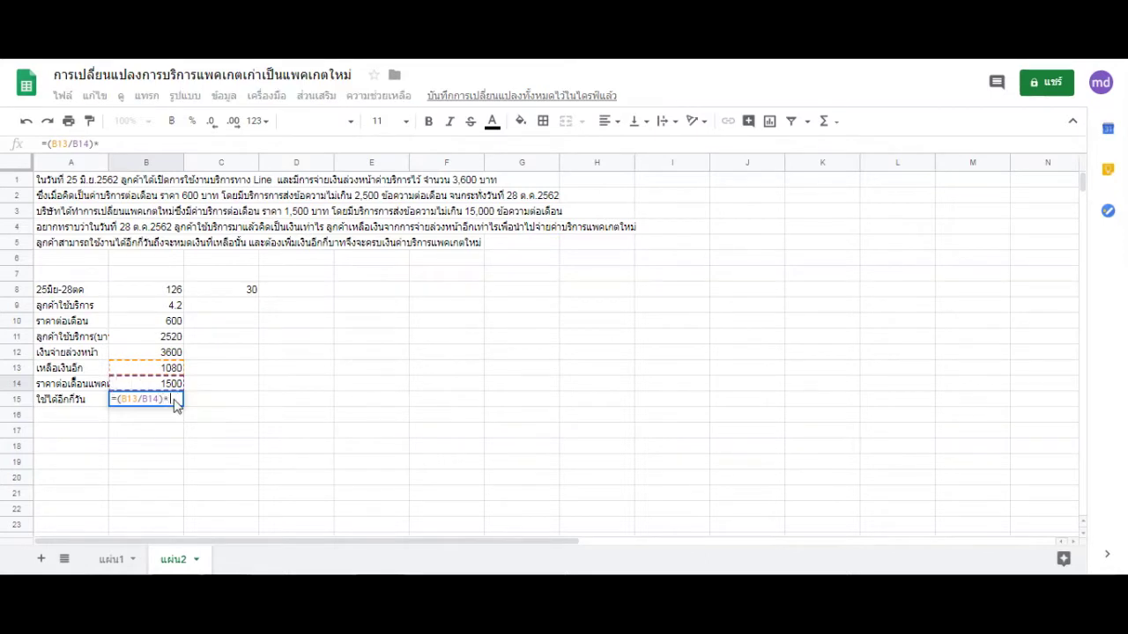
{"action": "left_click", "coordinate": [251, 289]}
{"action": "key", "text": "Return"}
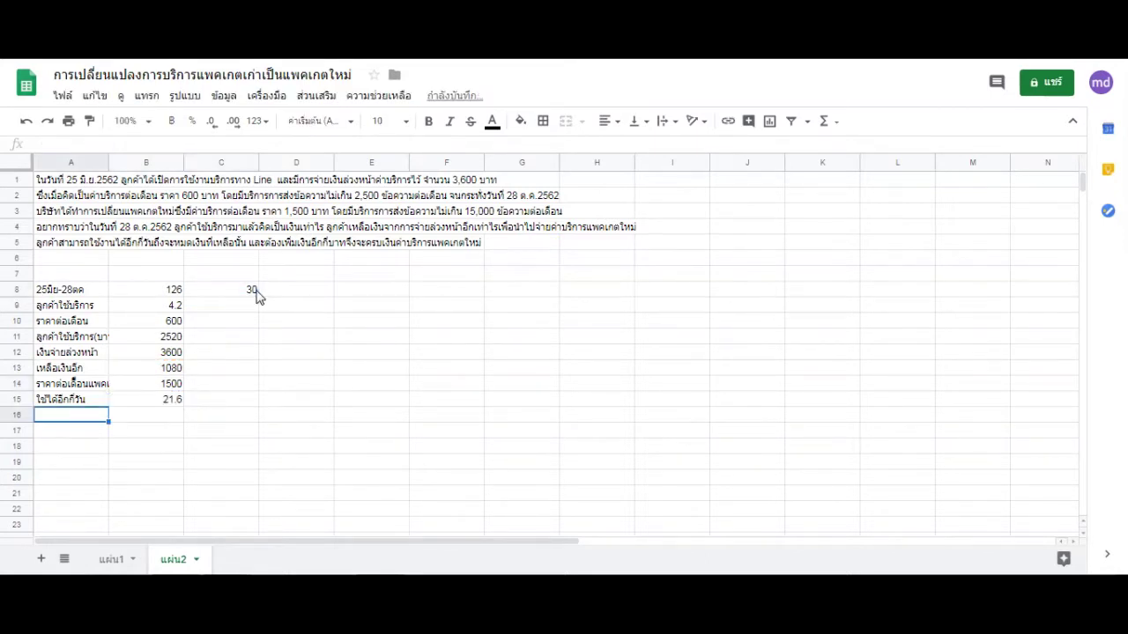
- Reduce the decimal places of cell B15 so the remaining days display as a whole number
{"action": "key", "text": "Up"}
{"action": "key", "text": "Right"}
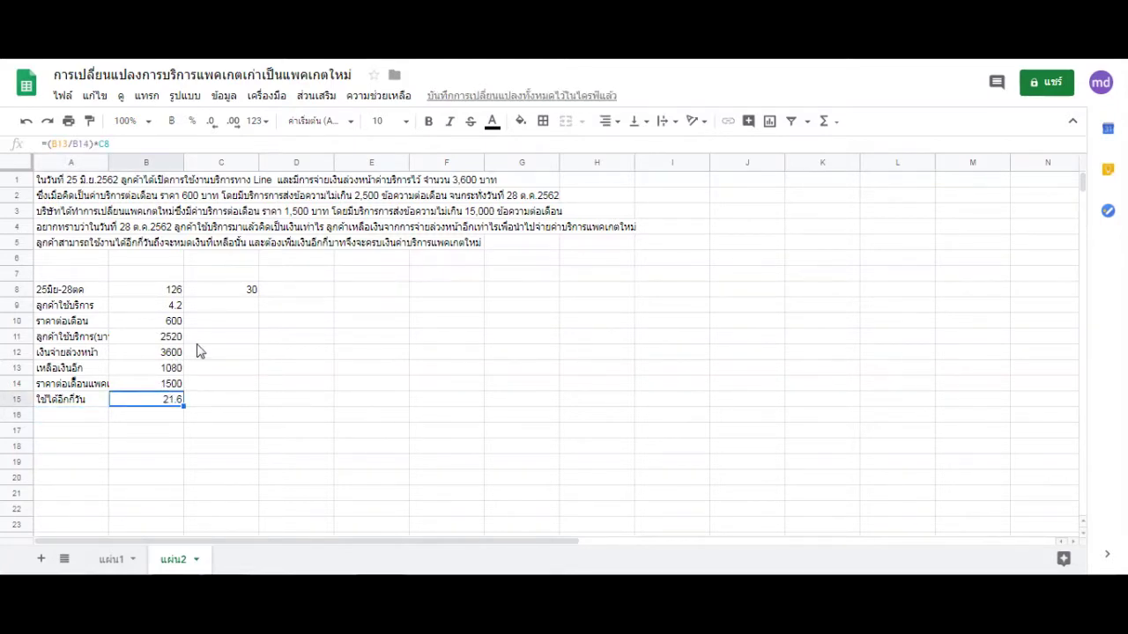
{"action": "left_click", "coordinate": [212, 126]}
- Label cell A16 "เพิ่มเงินอีก"
{"action": "left_click", "coordinate": [52, 418]}
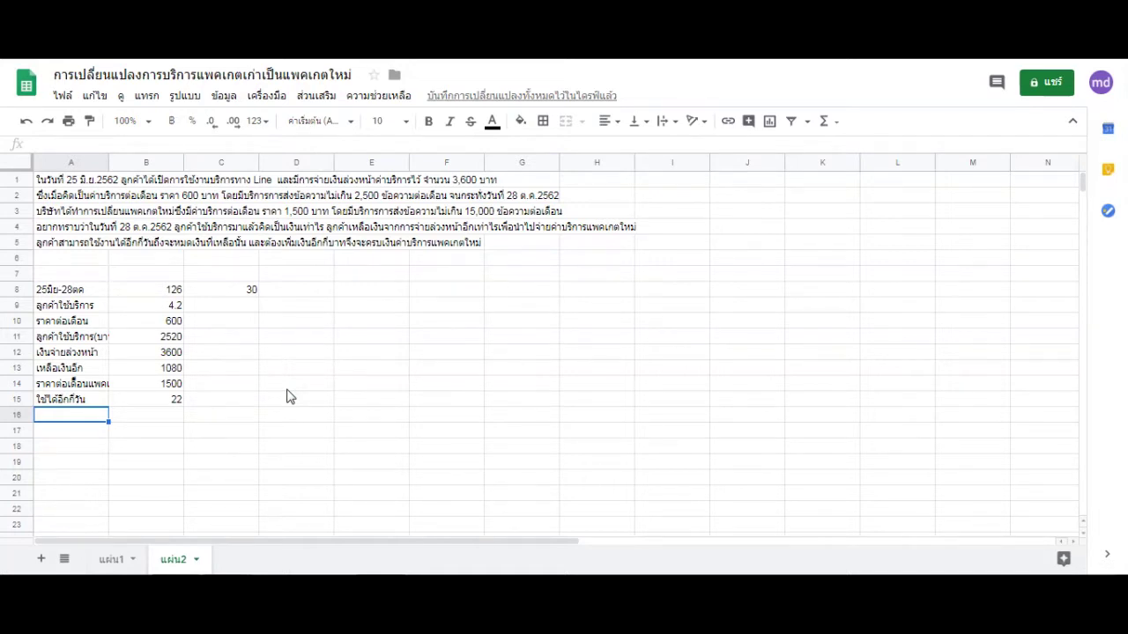
{"action": "type", "text": "9hv'grbj,vud"}
{"action": "key", "text": "BackSpace"}
{"action": "key", "text": "BackSpace"}
{"action": "key", "text": "BackSpace"}
{"action": "key", "text": "BackSpace"}
{"action": "key", "text": "BackSpace"}
{"action": "key", "text": "BackSpace"}
{"action": "key", "text": "BackSpace"}
{"action": "key", "text": "BackSpace"}
{"action": "key", "text": "BackSpace"}
{"action": "key", "text": "BackSpace"}
{"action": "key", "text": "BackSpace"}
{"action": "key", "text": "BackSpace"}
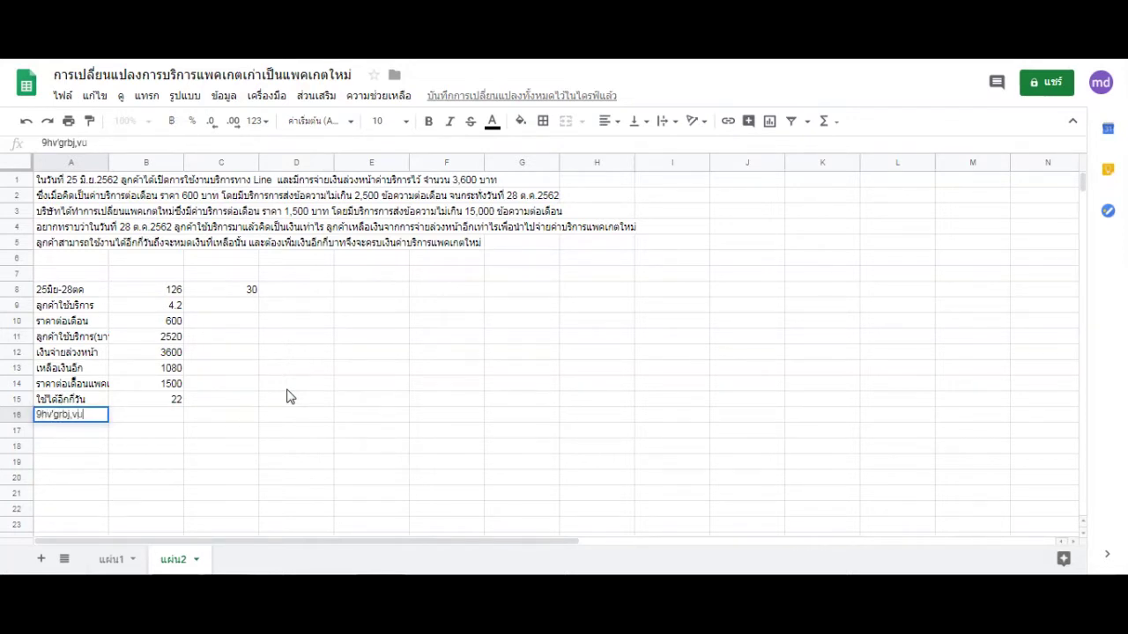
{"action": "type", "text": "เพิ่มเงิน"}
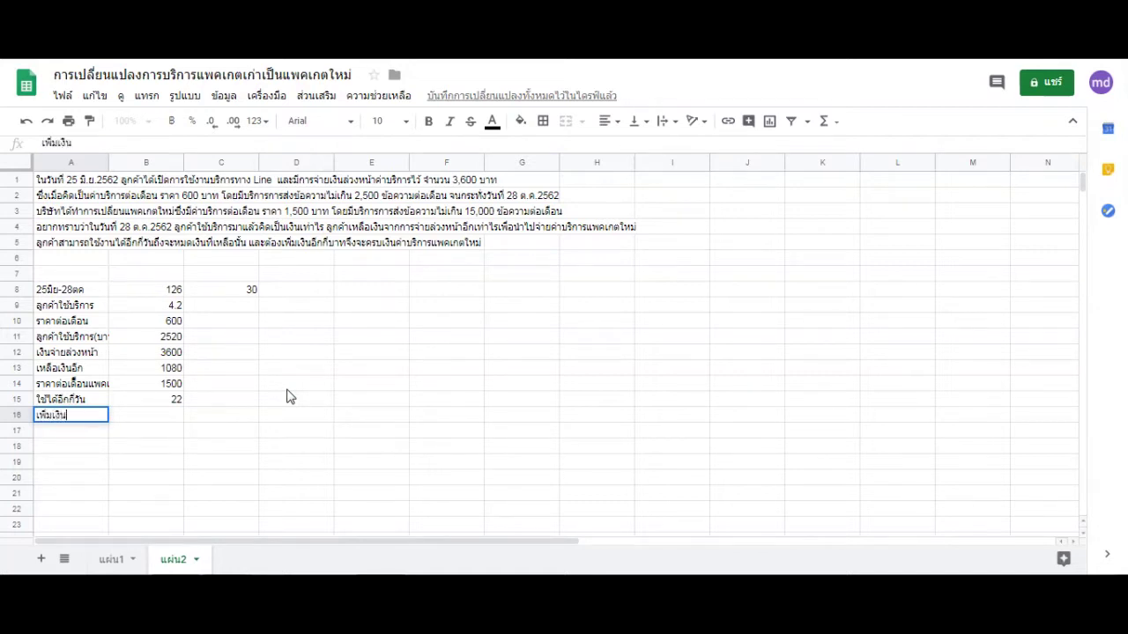
{"action": "type", "text": "อีก"}
{"action": "key", "text": "Tab"}
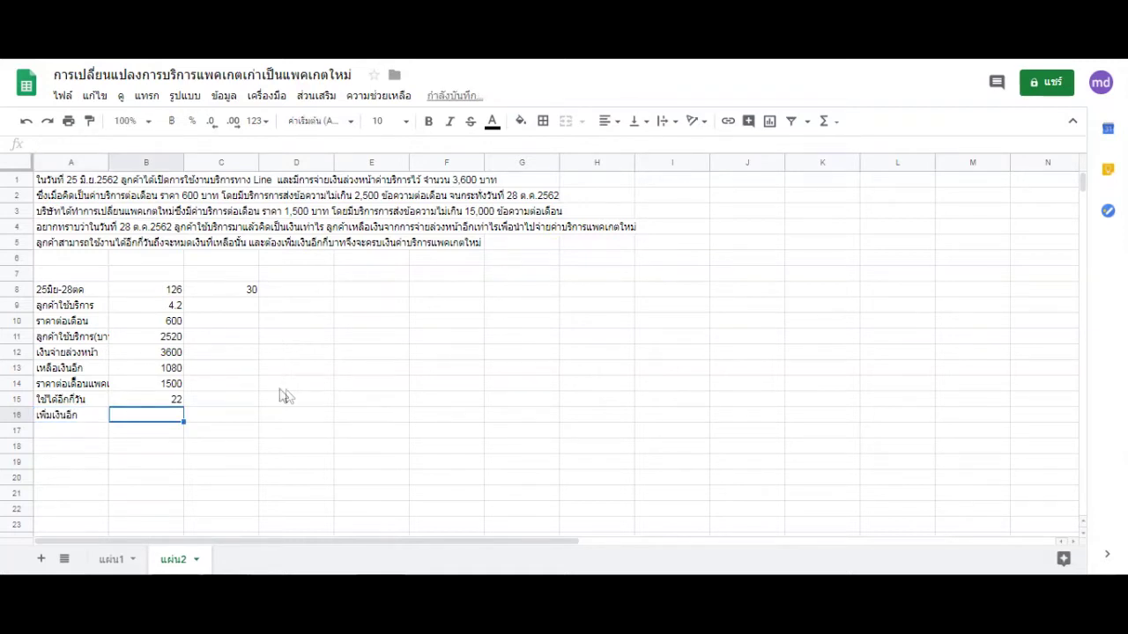
- Calculate the extra payment needed in cell B16 with the formula =B14-B13
{"action": "type", "text": "ช"}
{"action": "key", "text": "BackSpace"}
{"action": "type", "text": "="}
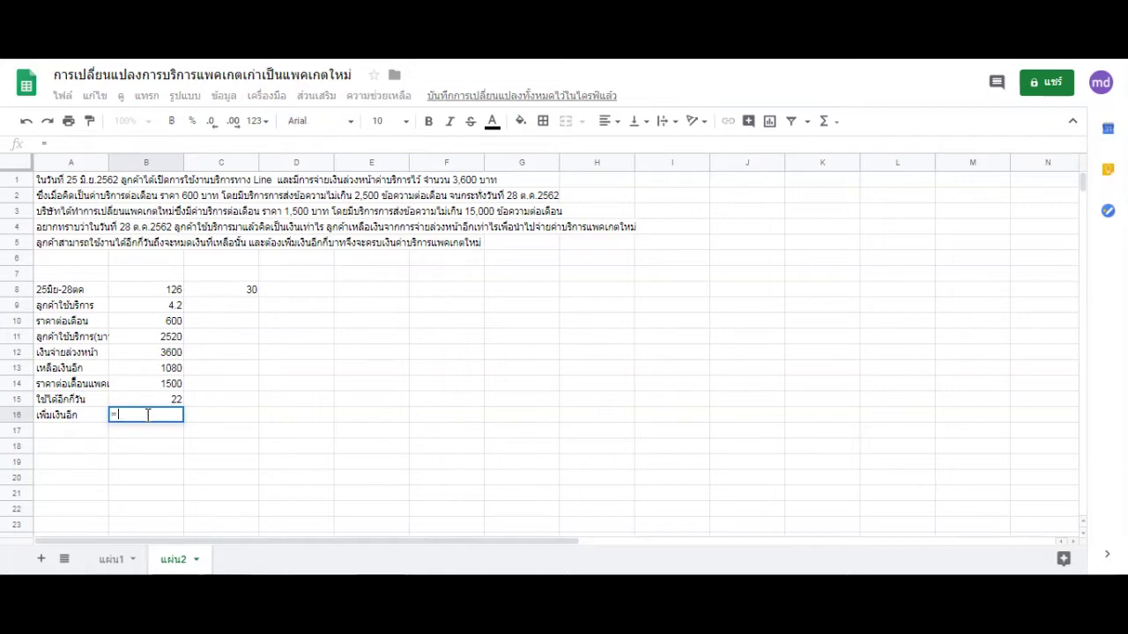
{"action": "left_click", "coordinate": [157, 385]}
{"action": "type", "text": "-"}
{"action": "left_click", "coordinate": [167, 370]}
{"action": "key", "text": "Return"}
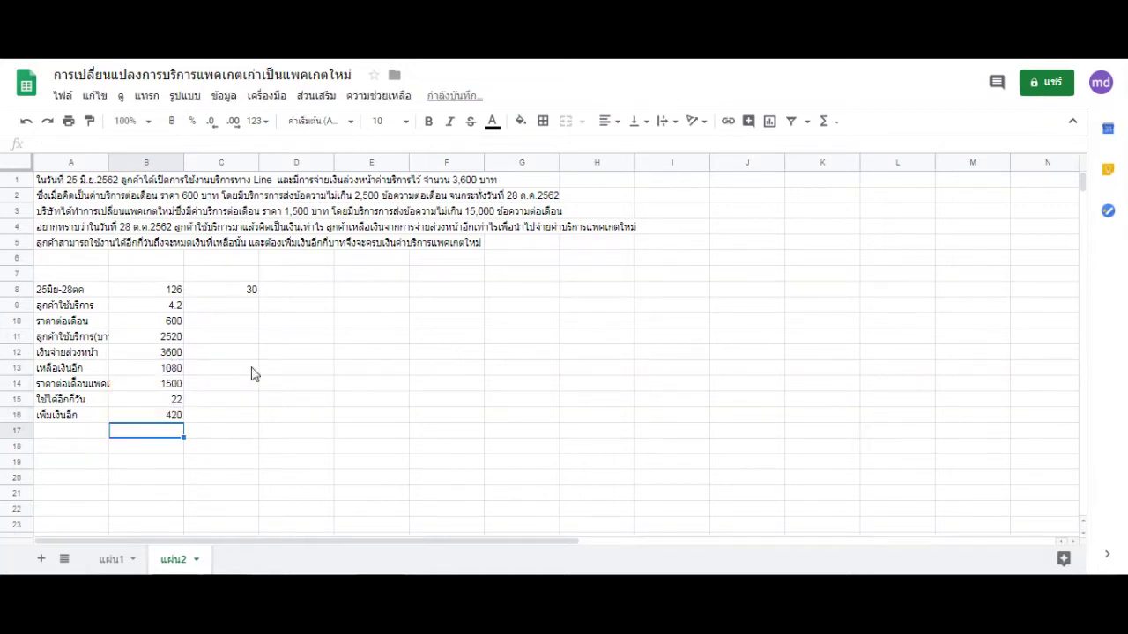
{"action": "left_click", "coordinate": [167, 416]}
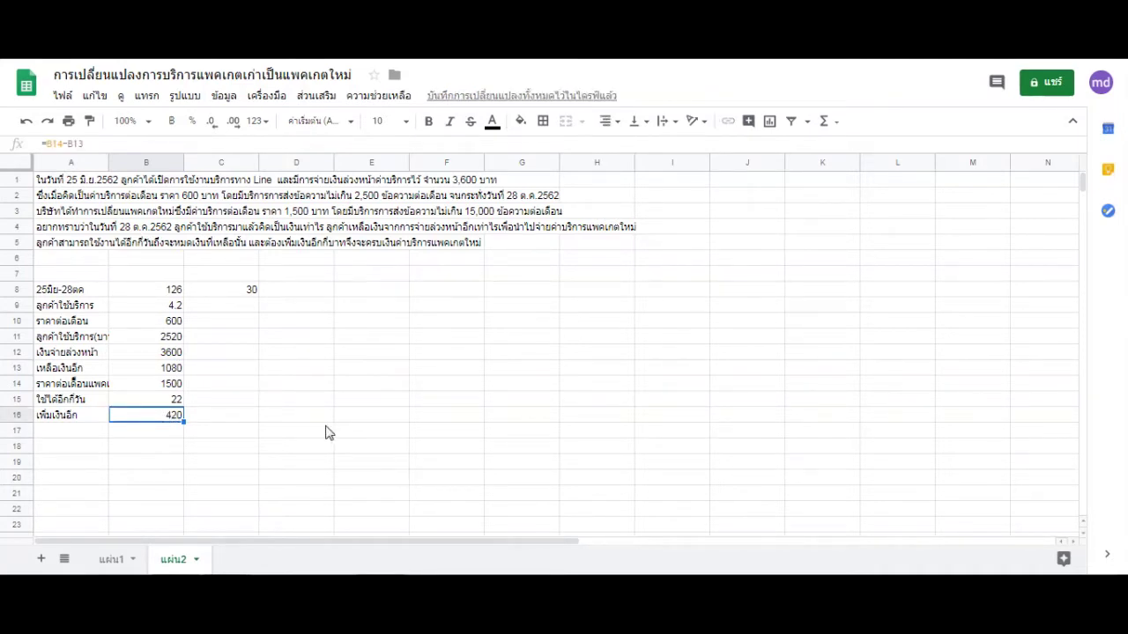
{"action": "left_click", "coordinate": [188, 432]}
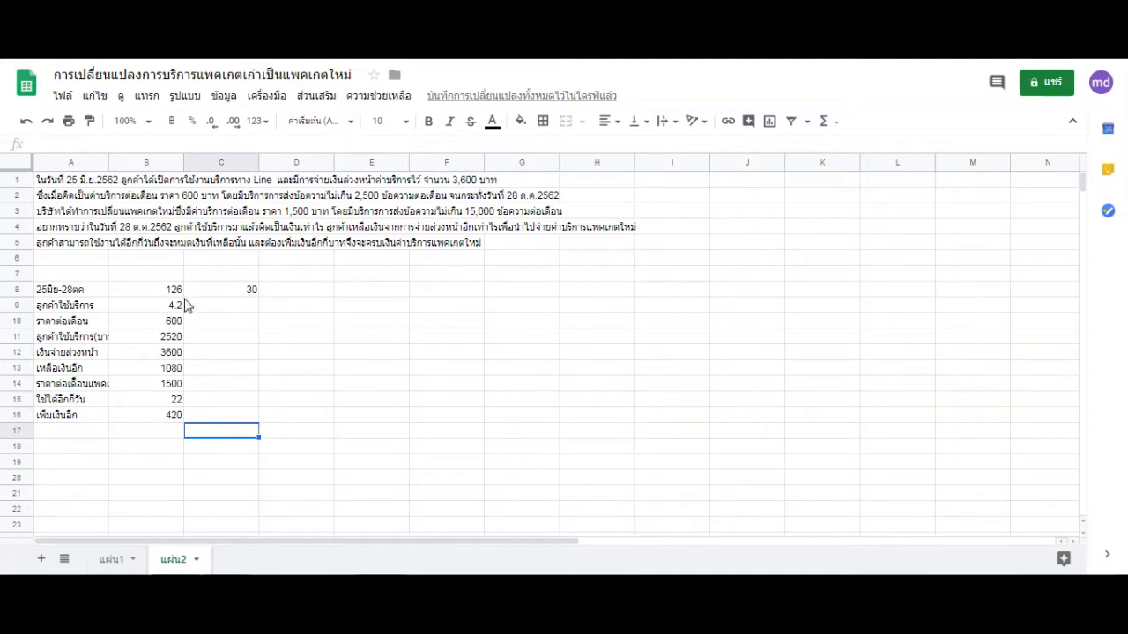
{"action": "left_click", "coordinate": [296, 322]}
{"action": "left_click_drag", "start_coordinate": [113, 308], "coordinate": [120, 387]}
{"action": "left_click", "coordinate": [279, 370]}
{"action": "left_click", "coordinate": [98, 296]}
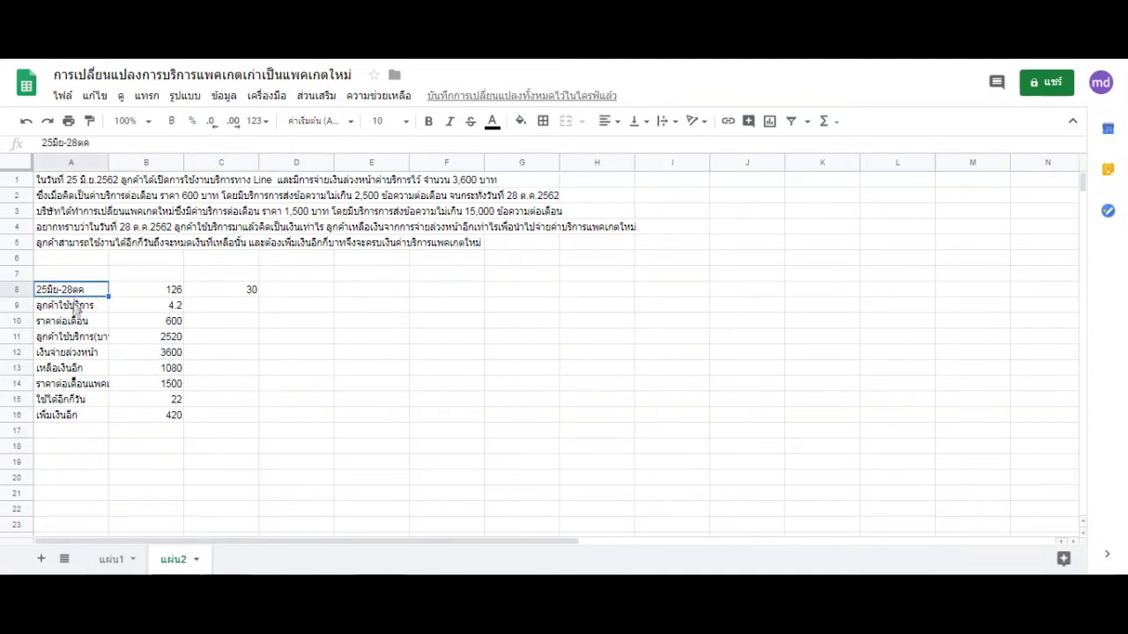
{"action": "left_click", "coordinate": [88, 337]}
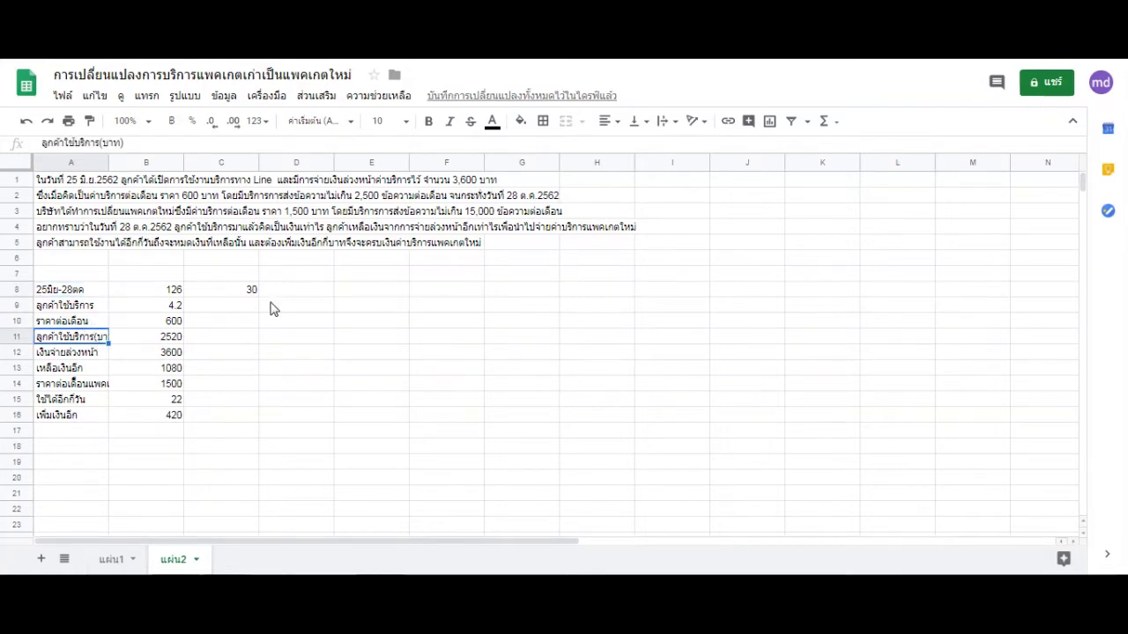
{"action": "left_click", "coordinate": [281, 292]}
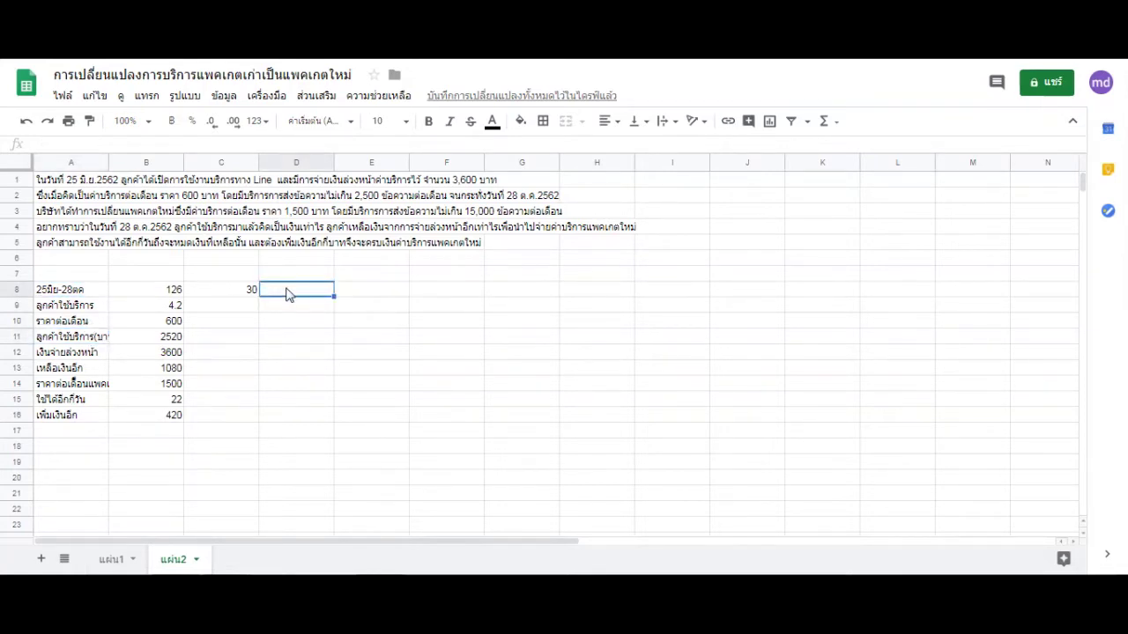
{"action": "left_click", "coordinate": [251, 385]}
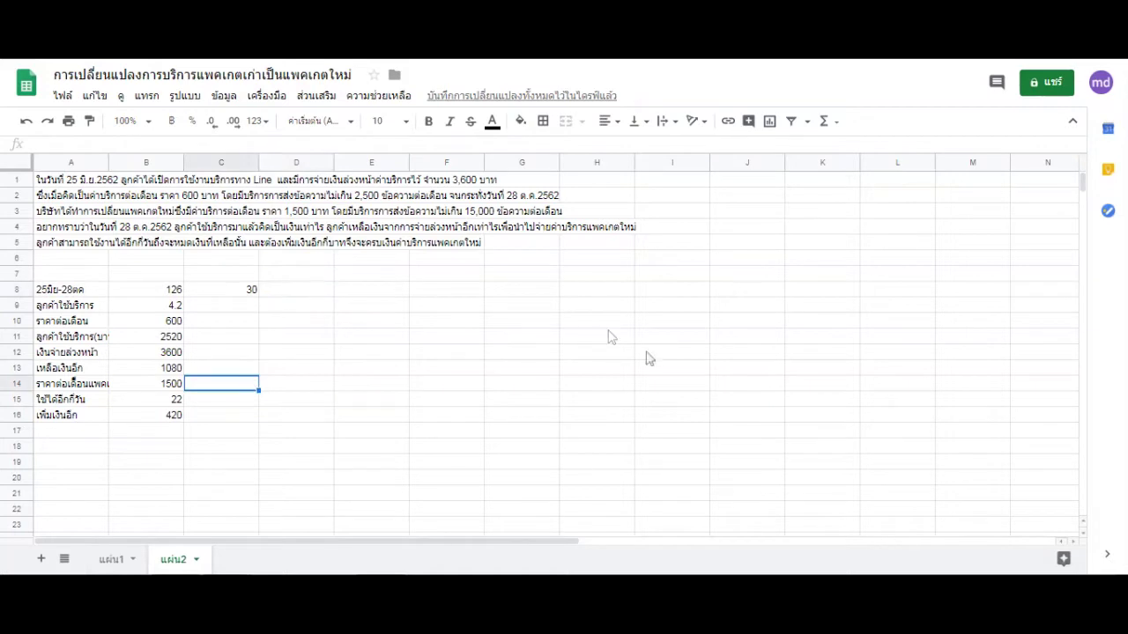
- Copy the package labels in C7:C15 of the "การเปลี่ยน" spreadsheet and paste them from cell F8 on sheet แผ่น2 of the working spreadsheet
{"action": "left_click", "coordinate": [113, 568]}
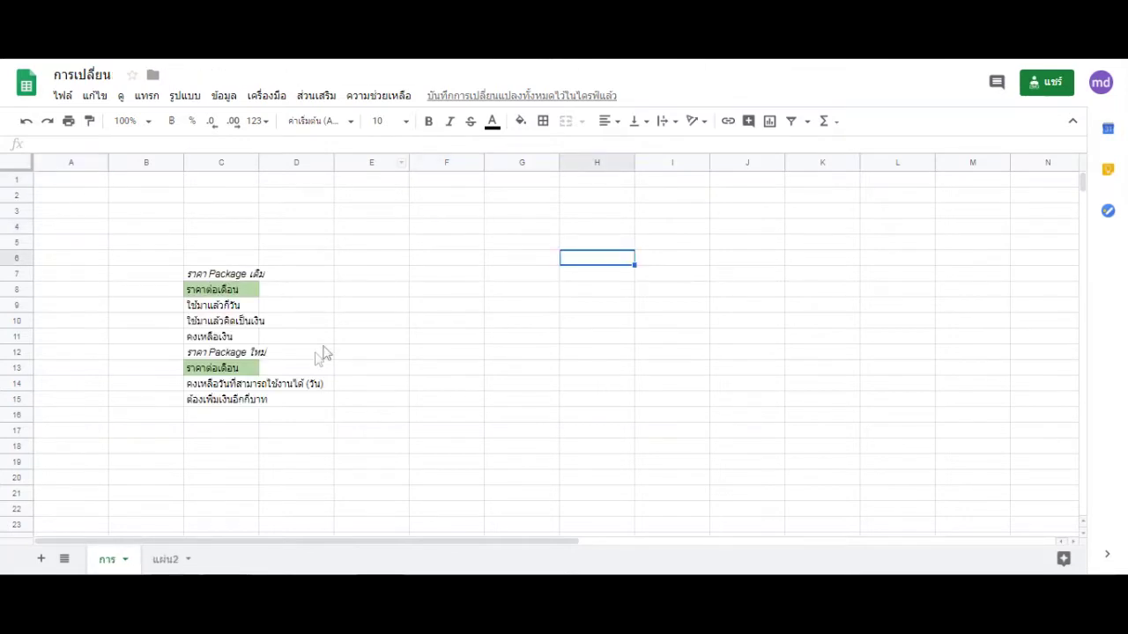
{"action": "left_click_drag", "start_coordinate": [221, 275], "coordinate": [201, 397]}
{"action": "key", "text": "ctrl+c"}
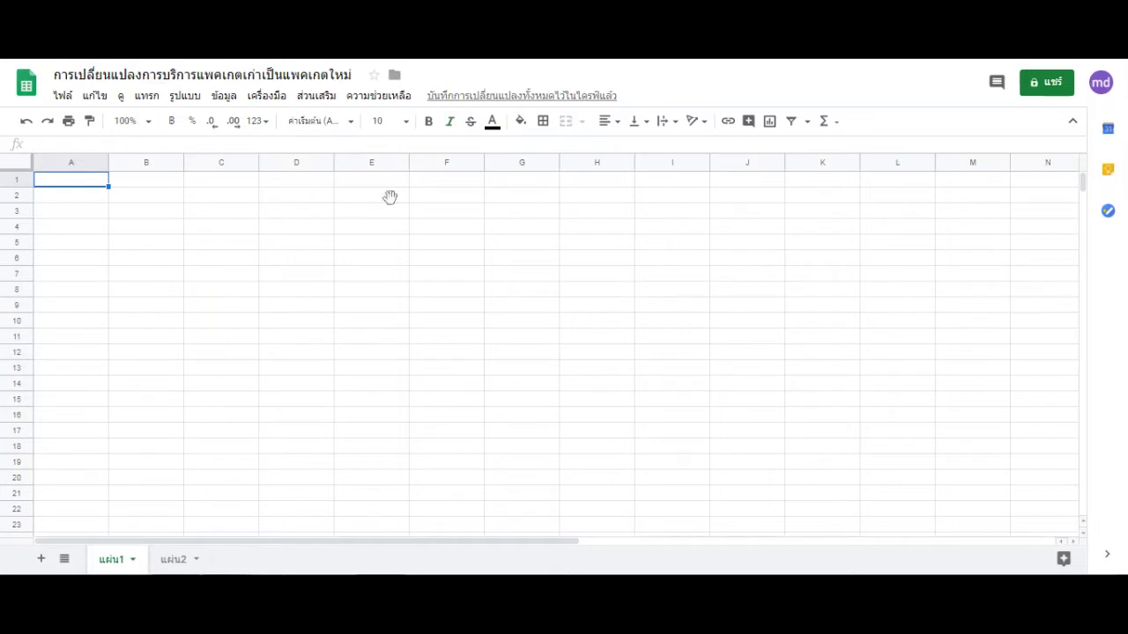
{"action": "left_click", "coordinate": [169, 562]}
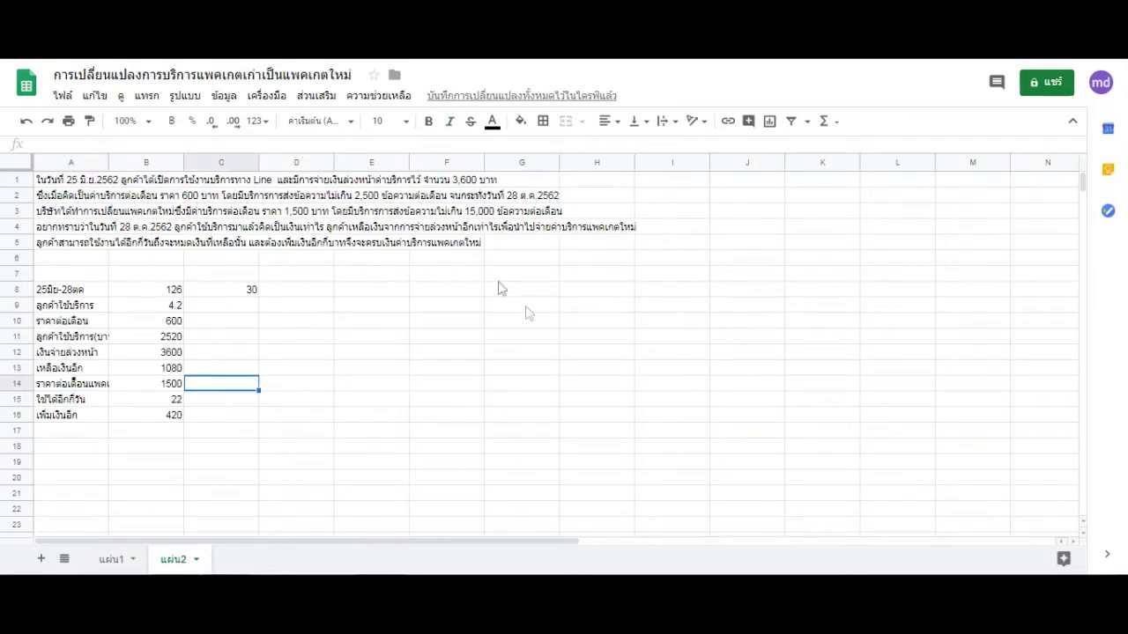
{"action": "left_click", "coordinate": [423, 291]}
{"action": "key", "text": "ctrl+v"}
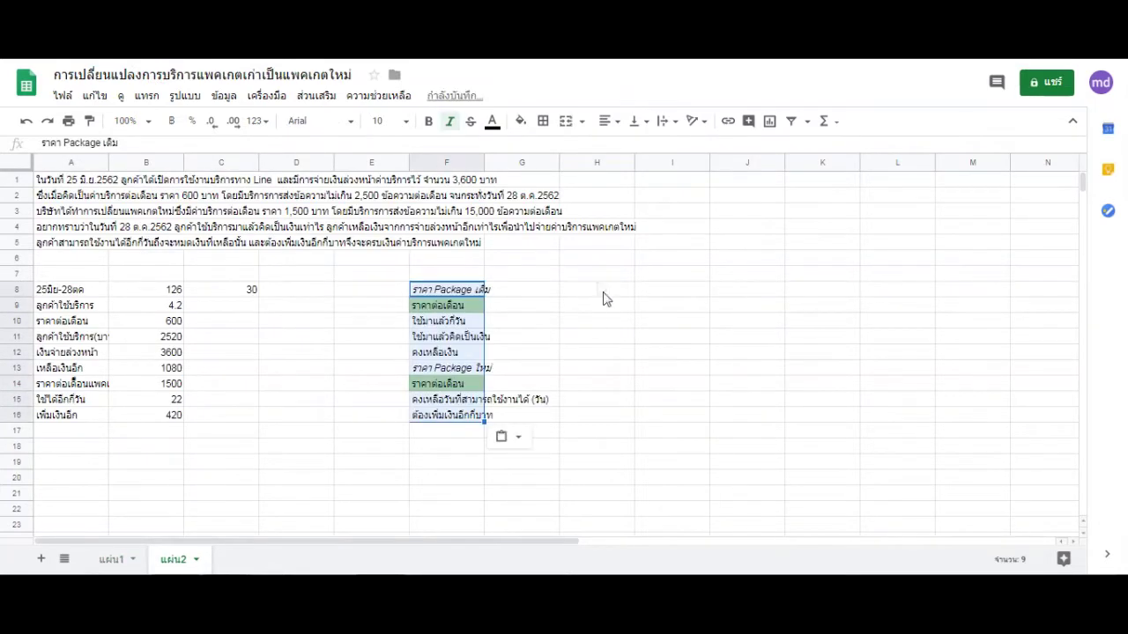
- Enter 3600 in cell H8 as the price for "ราคา Package เดิม"
{"action": "left_click", "coordinate": [590, 328]}
{"action": "left_click", "coordinate": [597, 292]}
{"action": "left_click", "coordinate": [668, 279]}
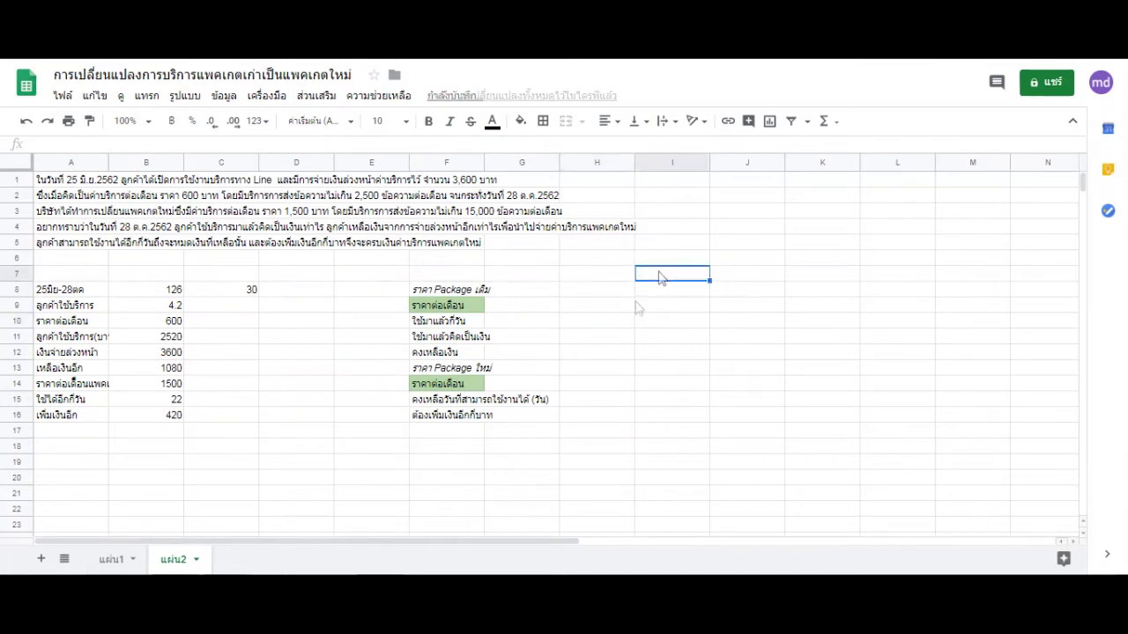
{"action": "left_click", "coordinate": [596, 290]}
{"action": "left_click", "coordinate": [699, 278]}
{"action": "left_click", "coordinate": [584, 293]}
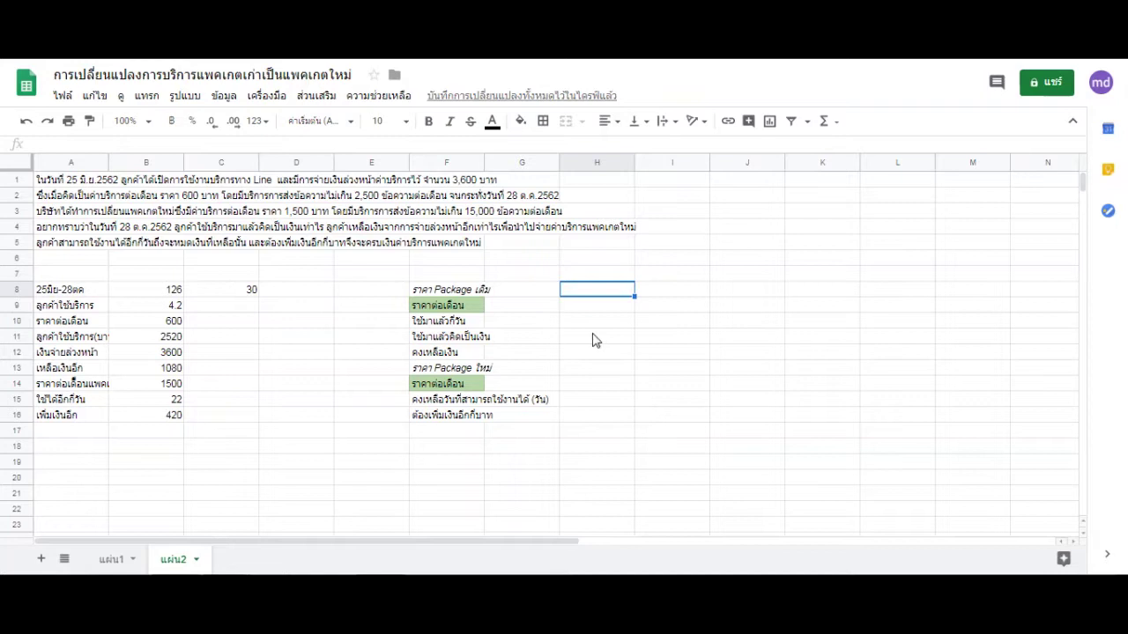
{"action": "type", "text": "="}
{"action": "key", "text": "Escape"}
{"action": "type", "text": "3600"}
{"action": "key", "text": "Tab"}
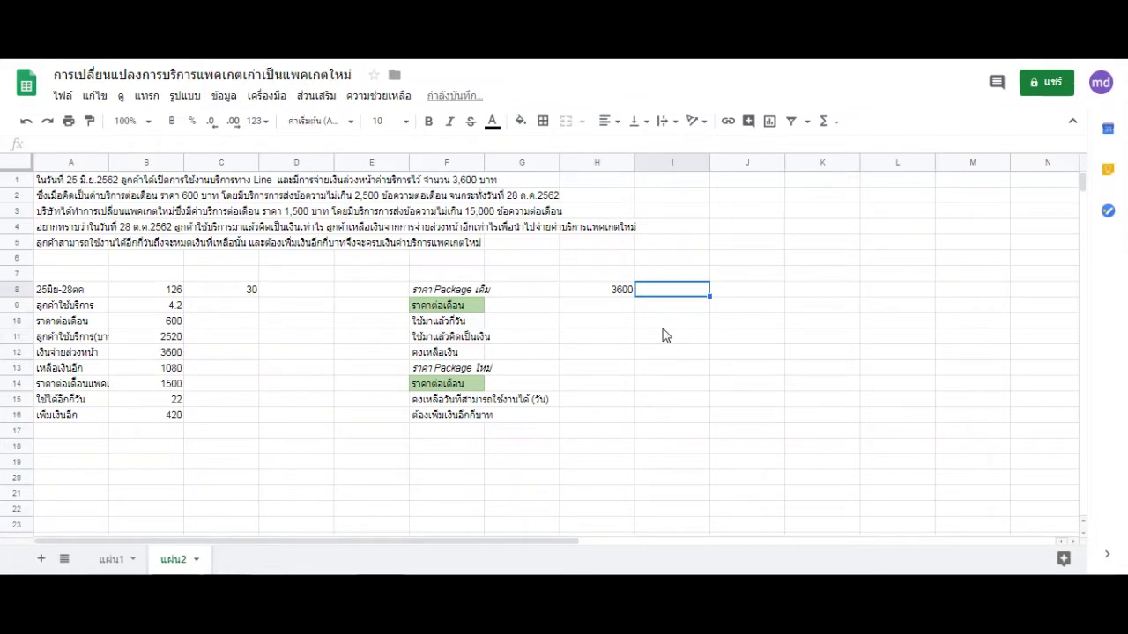
- Enter the old package's monthly price 600 in cell H9 and the days used, 126, in cell H10
{"action": "left_click", "coordinate": [614, 314]}
{"action": "type", "text": "600"}
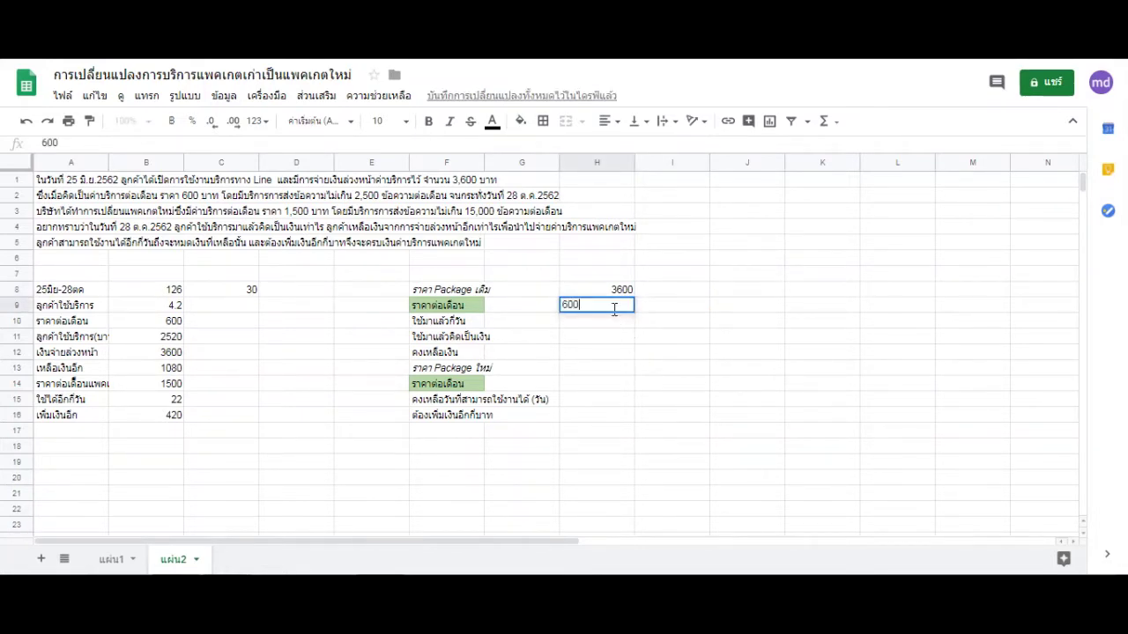
{"action": "left_click", "coordinate": [617, 326]}
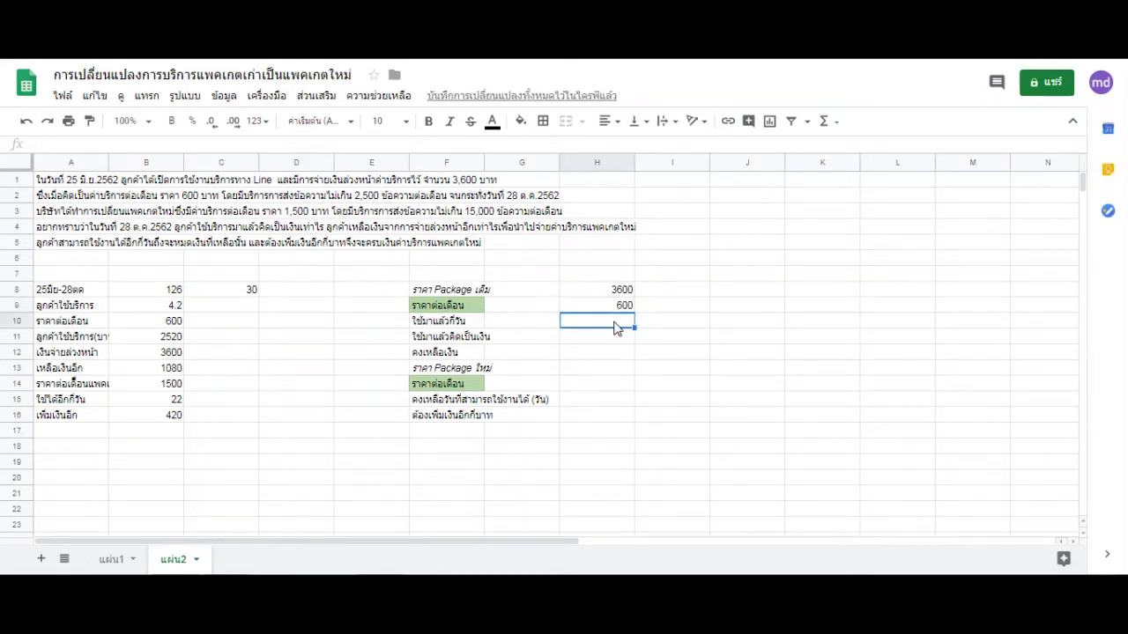
{"action": "type", "text": "="}
{"action": "key", "text": "BackSpace"}
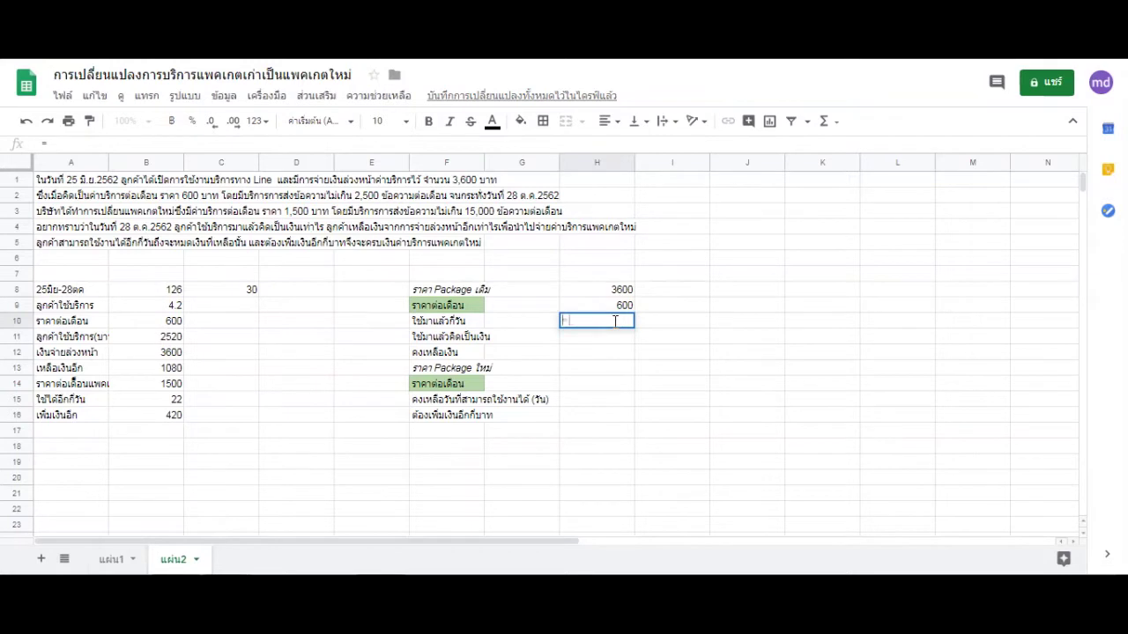
{"action": "type", "text": "1"}
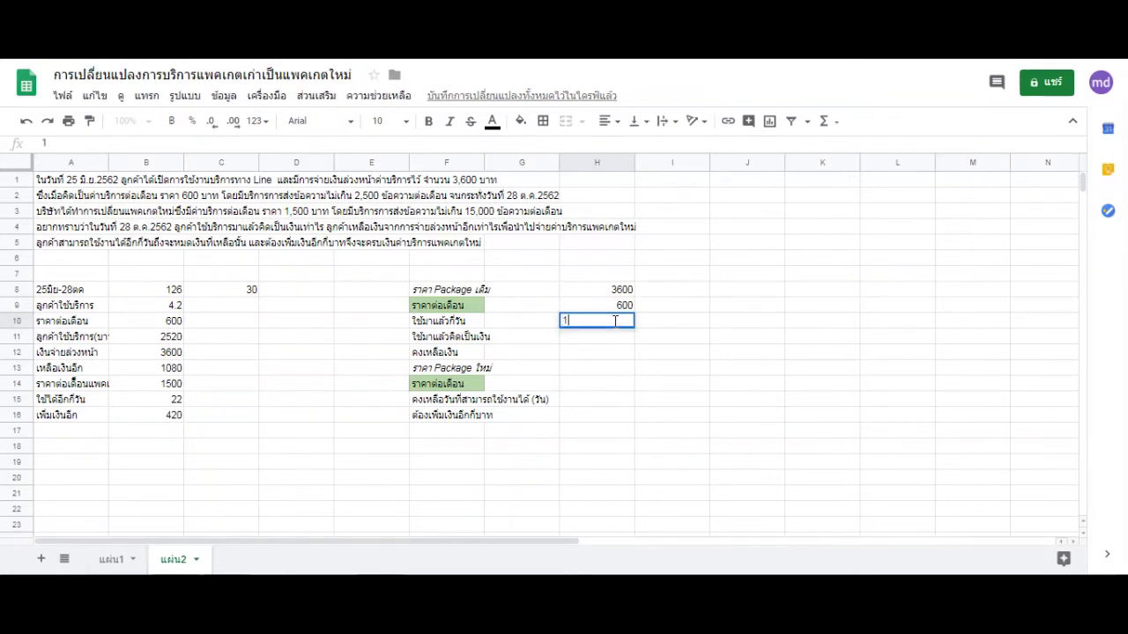
{"action": "type", "text": "ๅ/"}
{"action": "key", "text": "Return"}
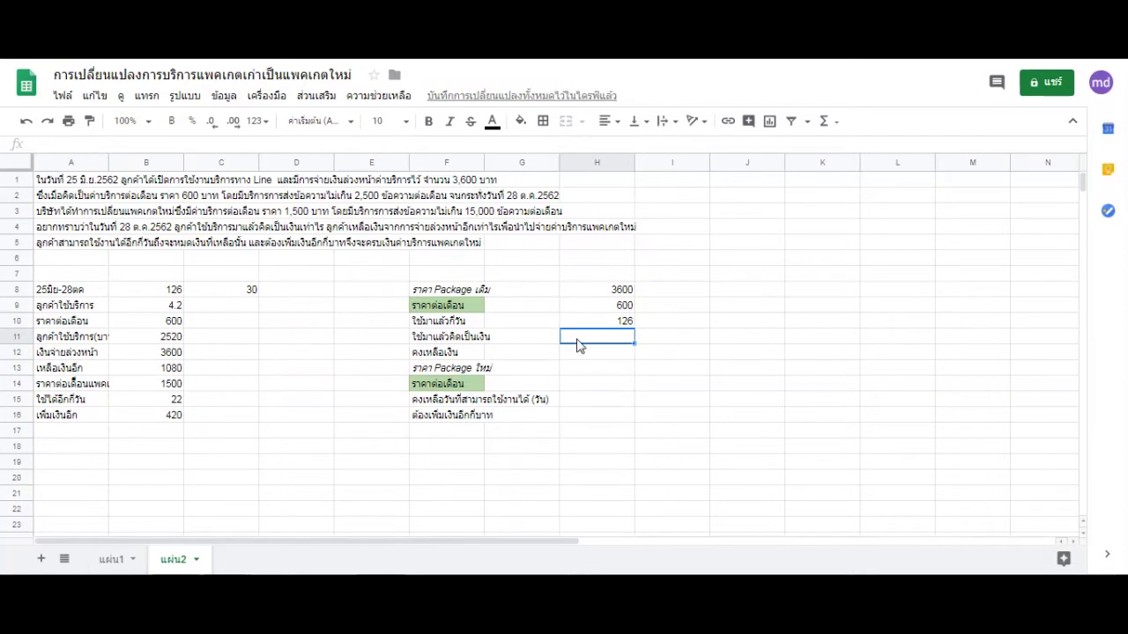
- Calculate the cost of the days used in cell H11 with the formula =(H10/30)*600
{"action": "type", "text": "="}
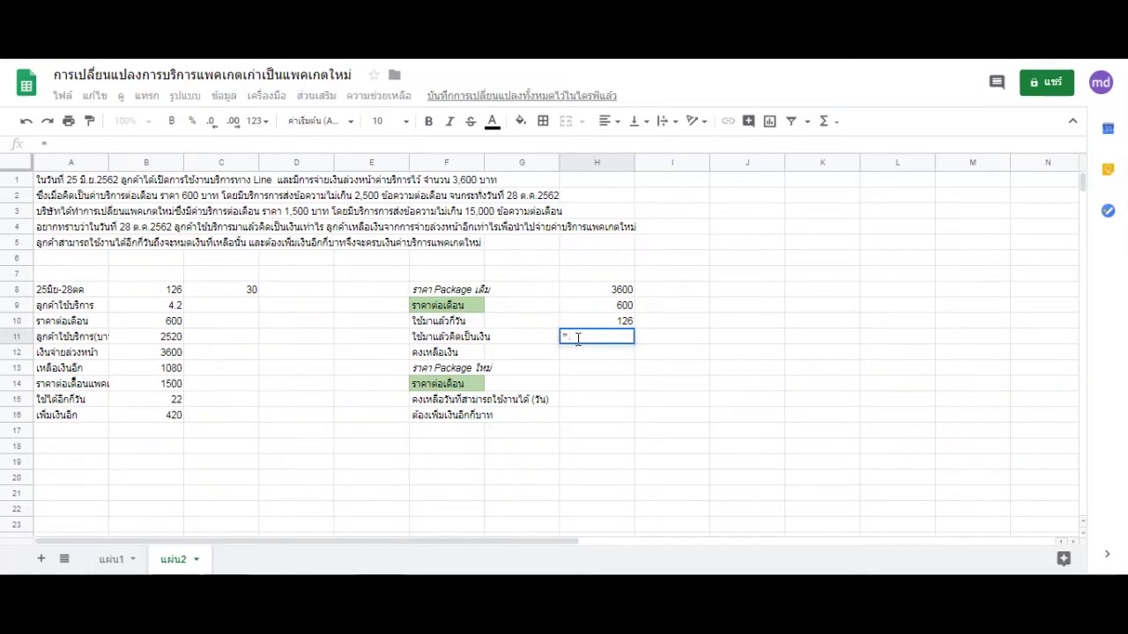
{"action": "type", "text": "("}
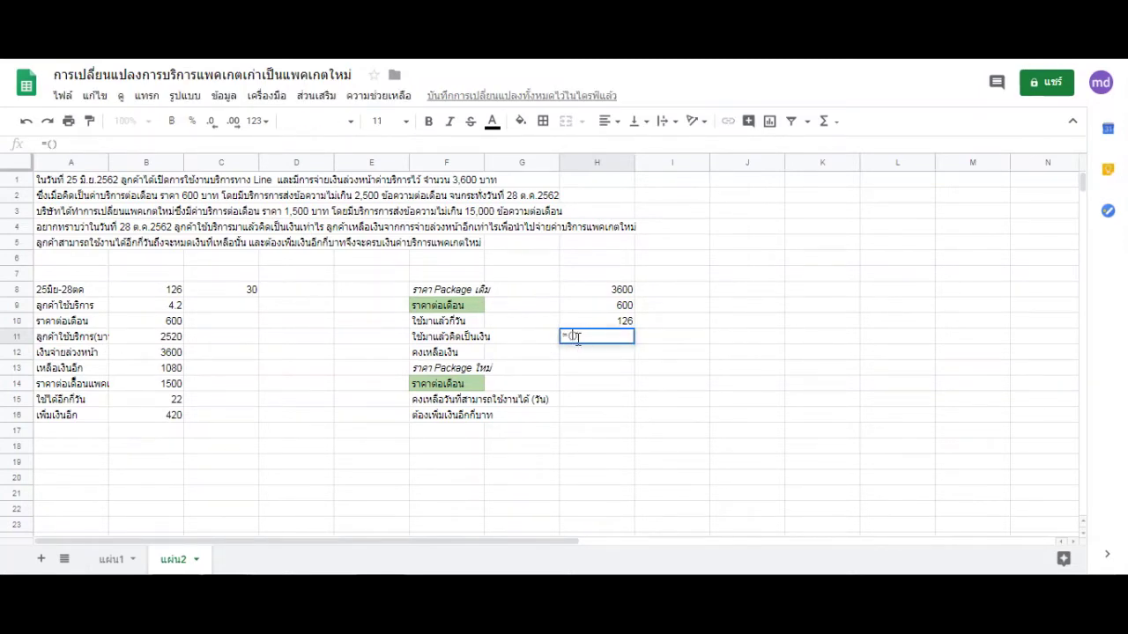
{"action": "left_click", "coordinate": [631, 324]}
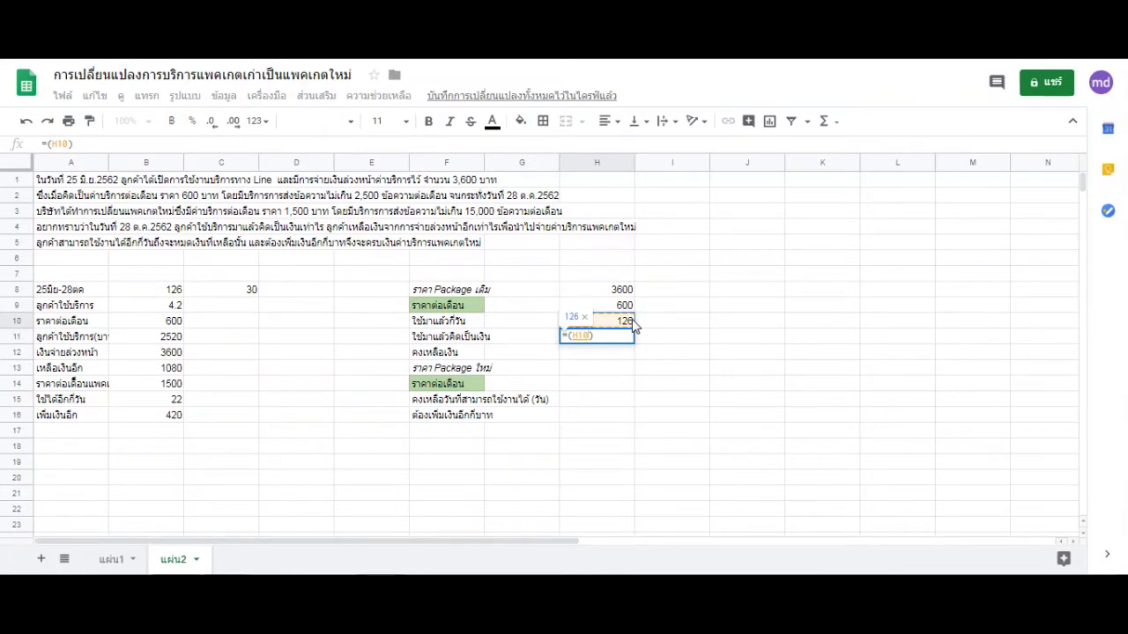
{"action": "type", "text": "/30)"}
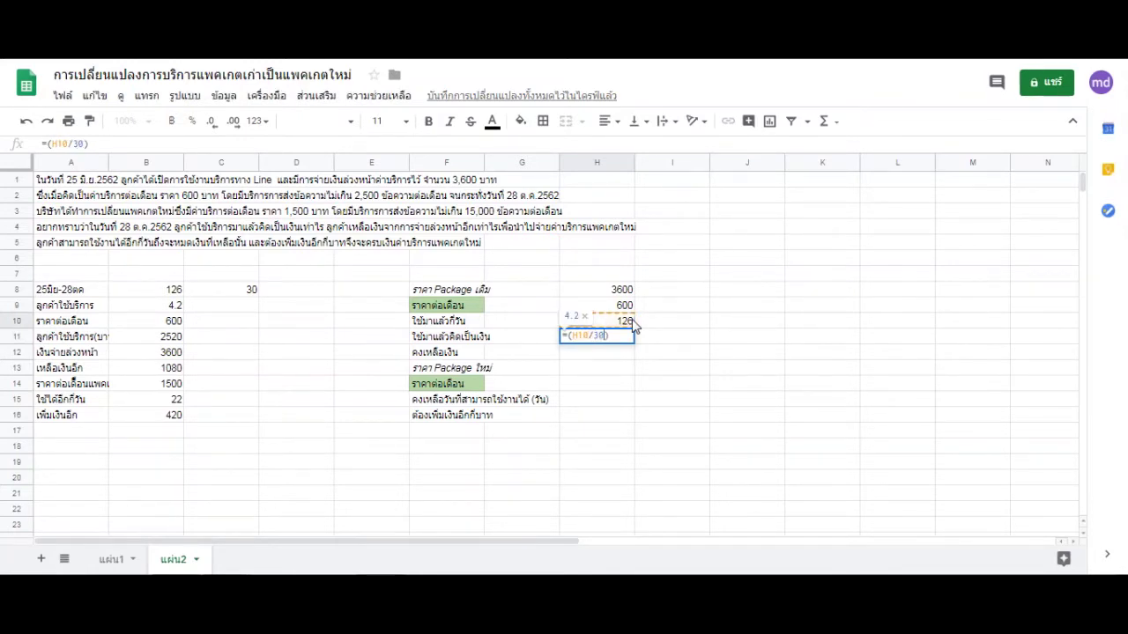
{"action": "type", "text": "*"}
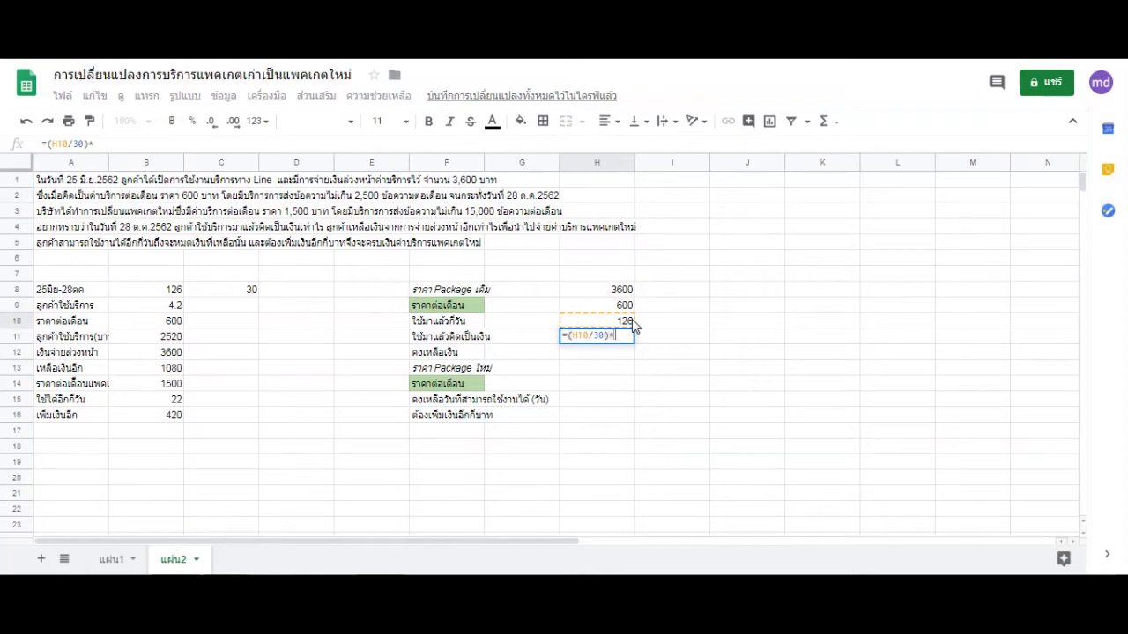
{"action": "type", "text": "600"}
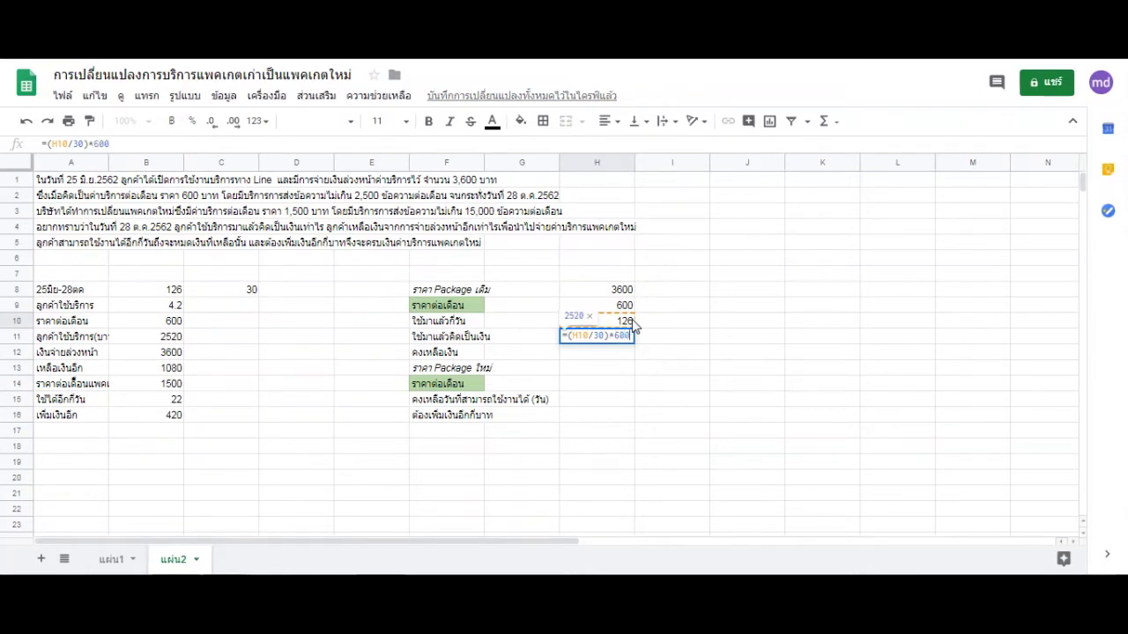
{"action": "key", "text": "Return"}
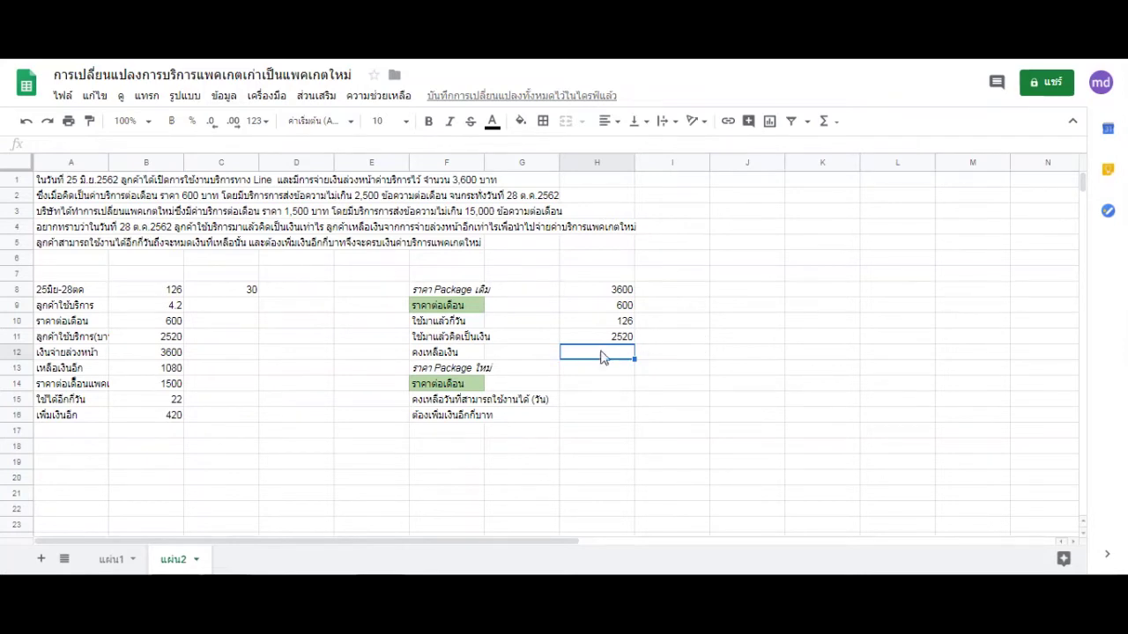
- Calculate the remaining money in cell H12 by subtracting the used amount in H11 from the prepayment in H8
{"action": "type", "text": "="}
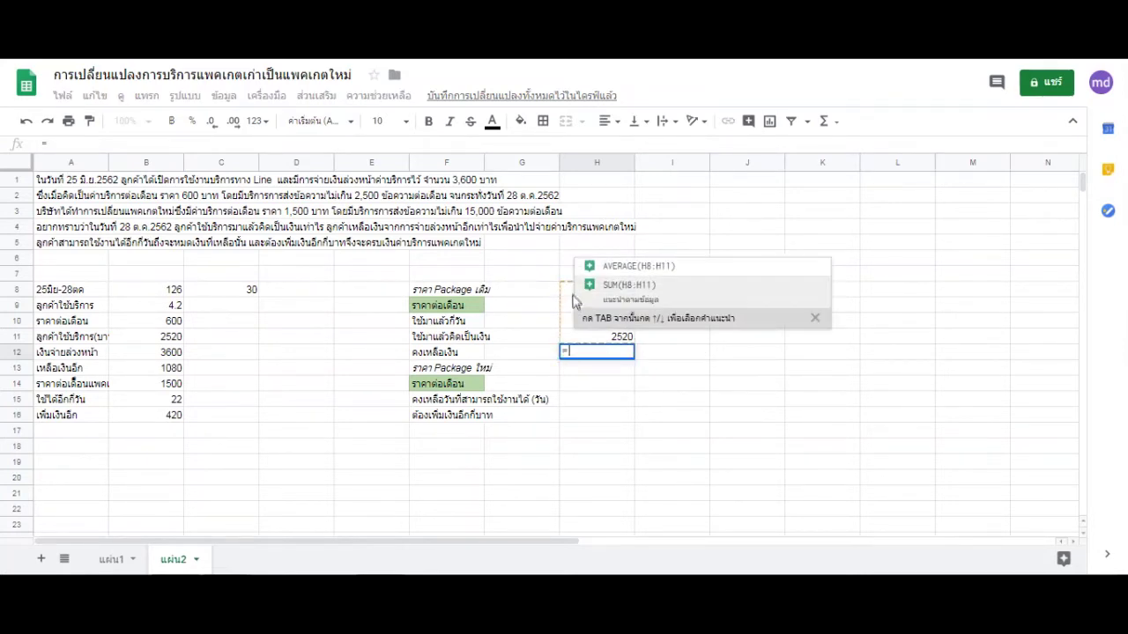
{"action": "left_click", "coordinate": [573, 293]}
{"action": "type", "text": "-"}
{"action": "left_click", "coordinate": [628, 337]}
{"action": "key", "text": "Return"}
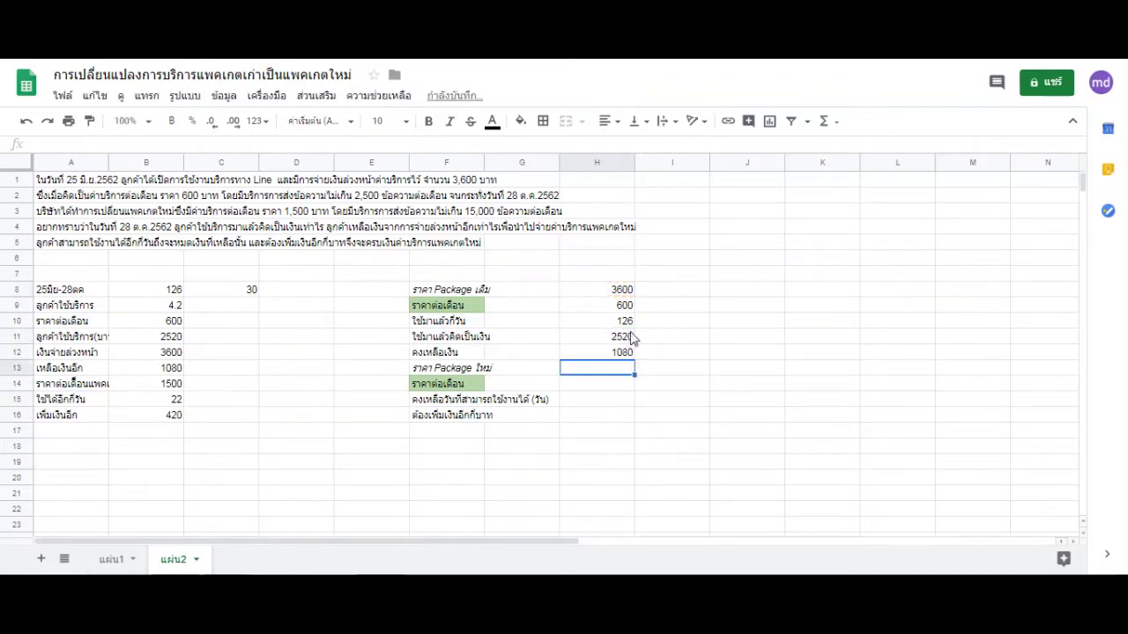
- Enter 1500 in cell H13 as the price for "ราคา Package ใหม่"
{"action": "double_click", "coordinate": [598, 370]}
{"action": "type", "text": "1500"}
{"action": "key", "text": "Tab"}
{"action": "type", "text": "150"}
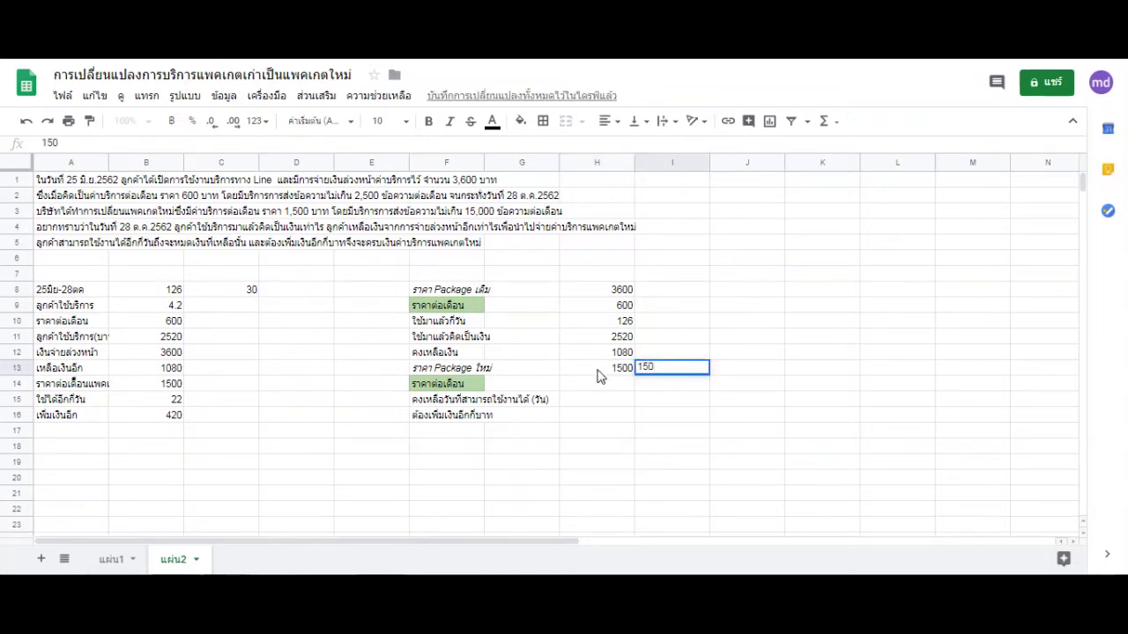
{"action": "type", "text": "0"}
{"action": "key", "text": "Return"}
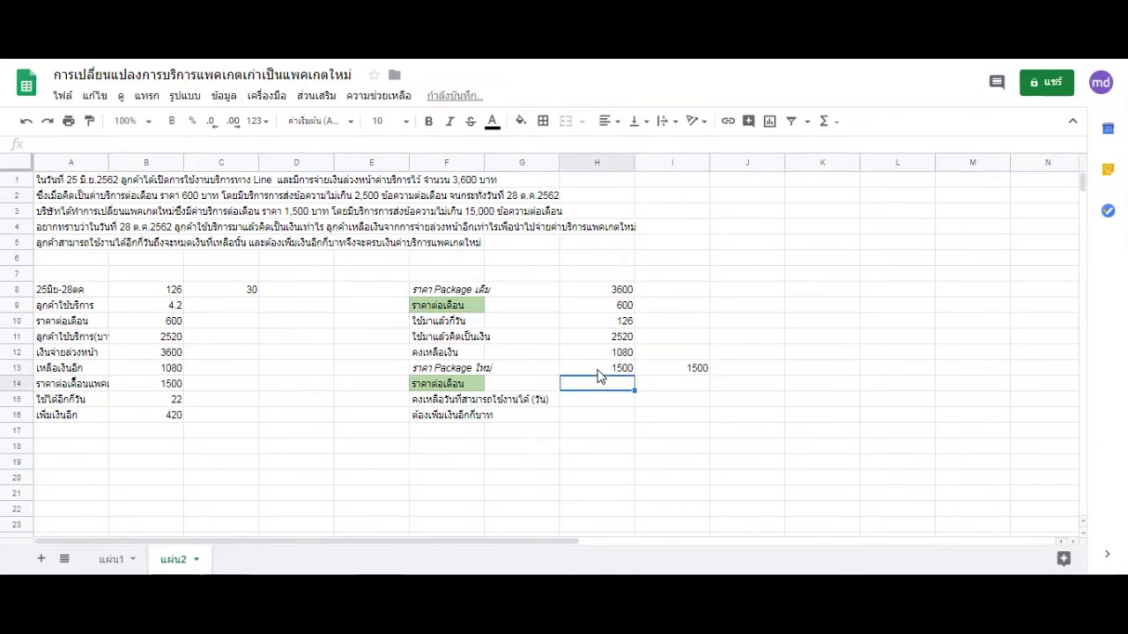
{"action": "left_click", "coordinate": [654, 371]}
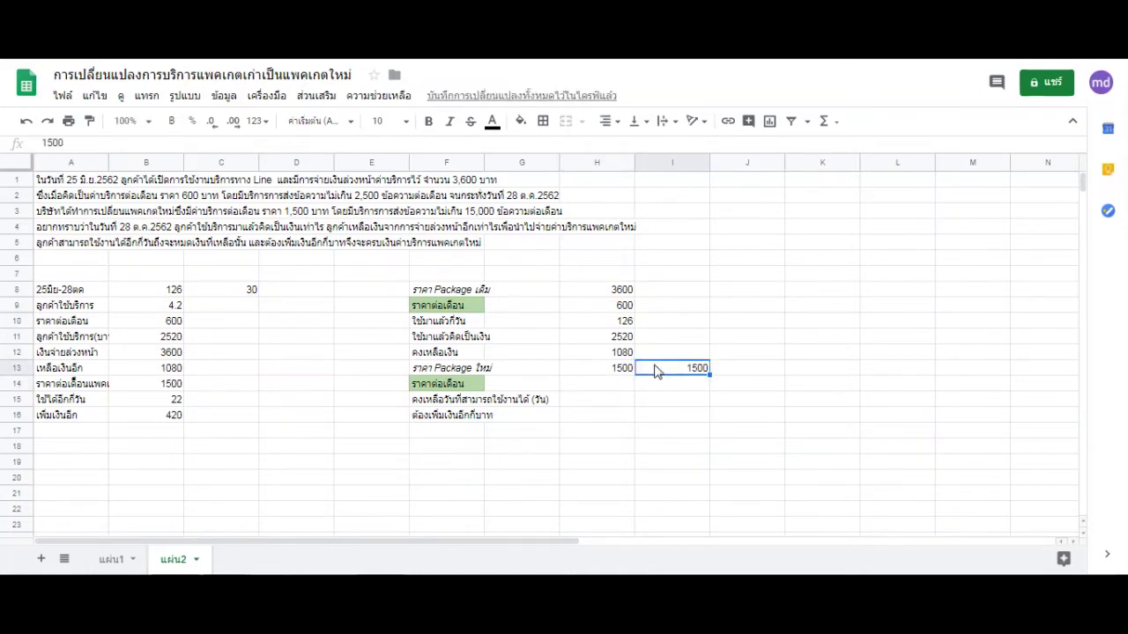
{"action": "key", "text": "Delete"}
- Enter the new package's monthly price 1500 in cell H14
{"action": "left_click", "coordinate": [612, 386]}
{"action": "type", "text": "1500"}
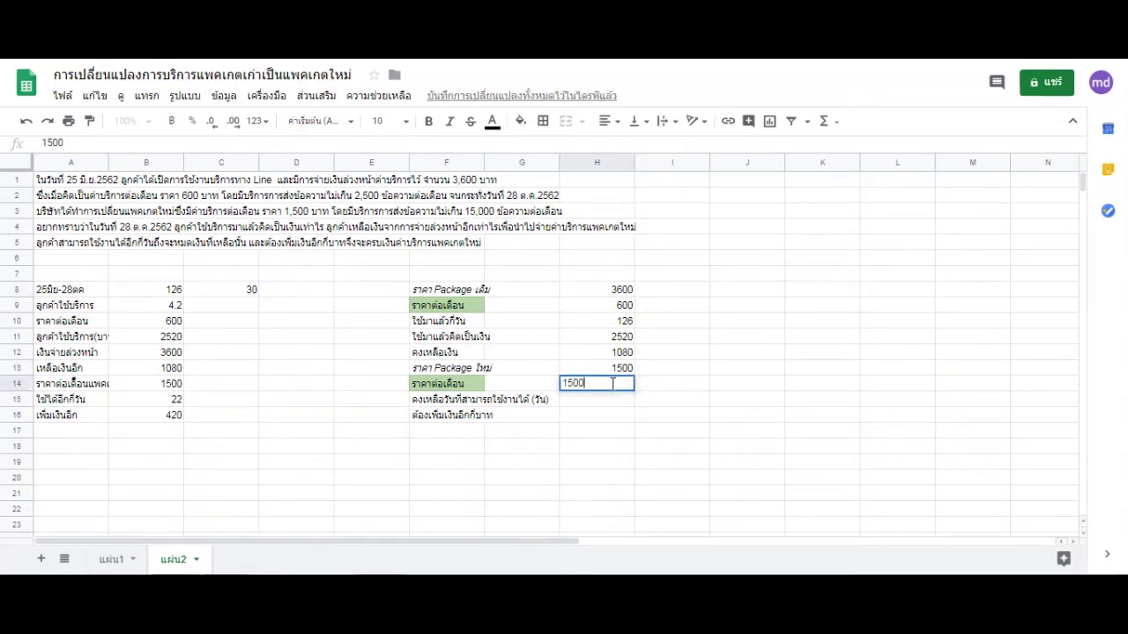
{"action": "key", "text": "Return"}
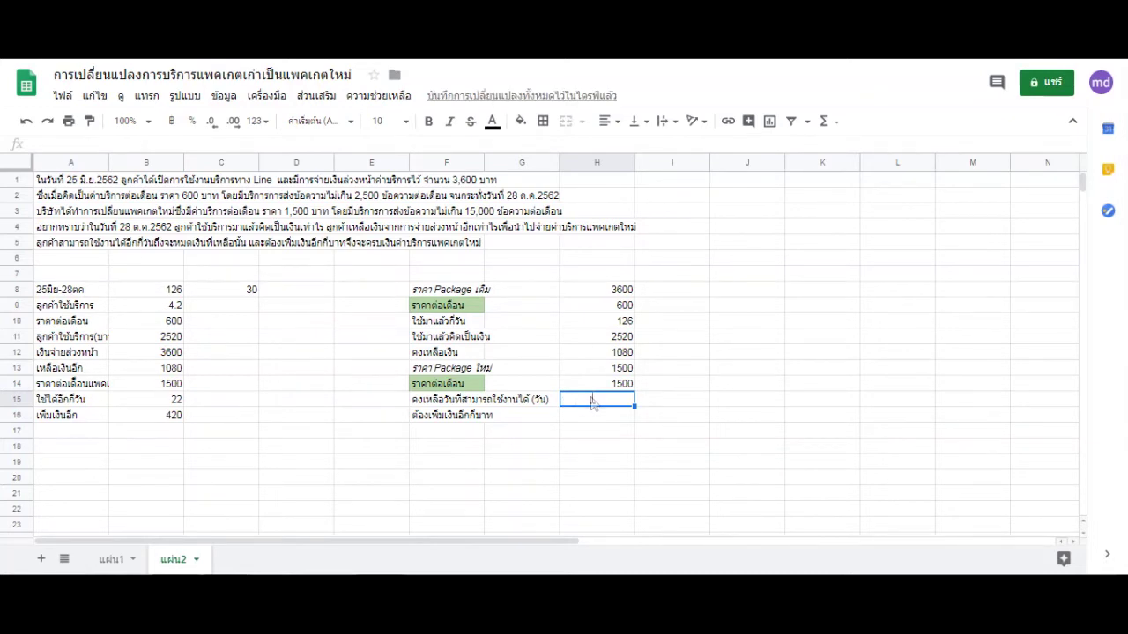
- Calculate the remaining usable days in cell H15 with the formula =(H12/H13)*30 and display the result without decimal places
{"action": "type", "text": "="}
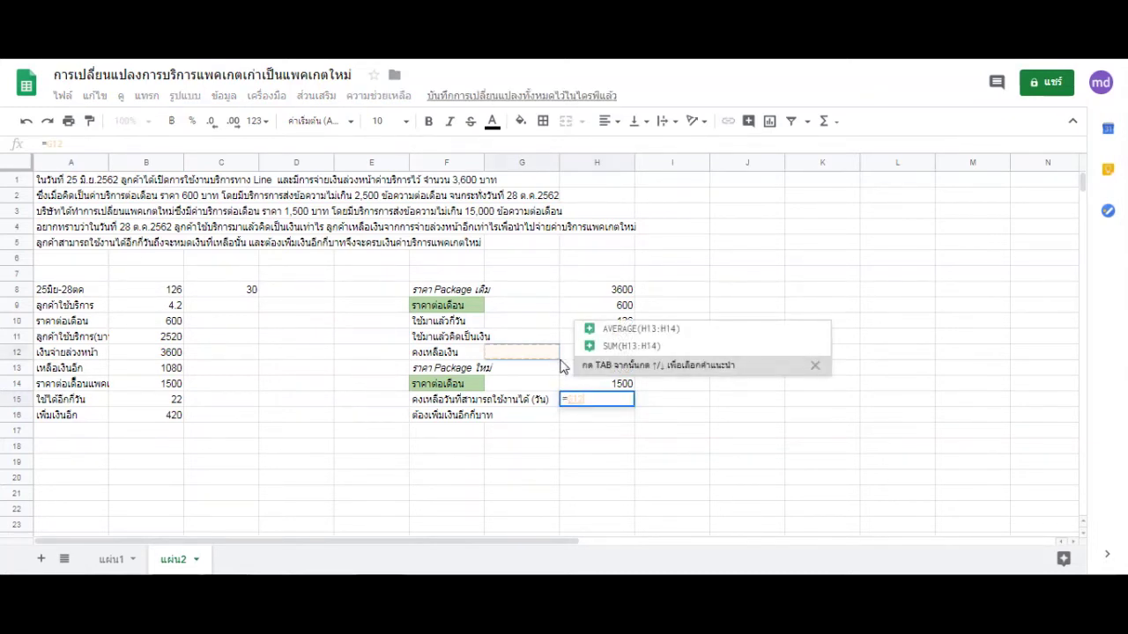
{"action": "left_click", "coordinate": [599, 352]}
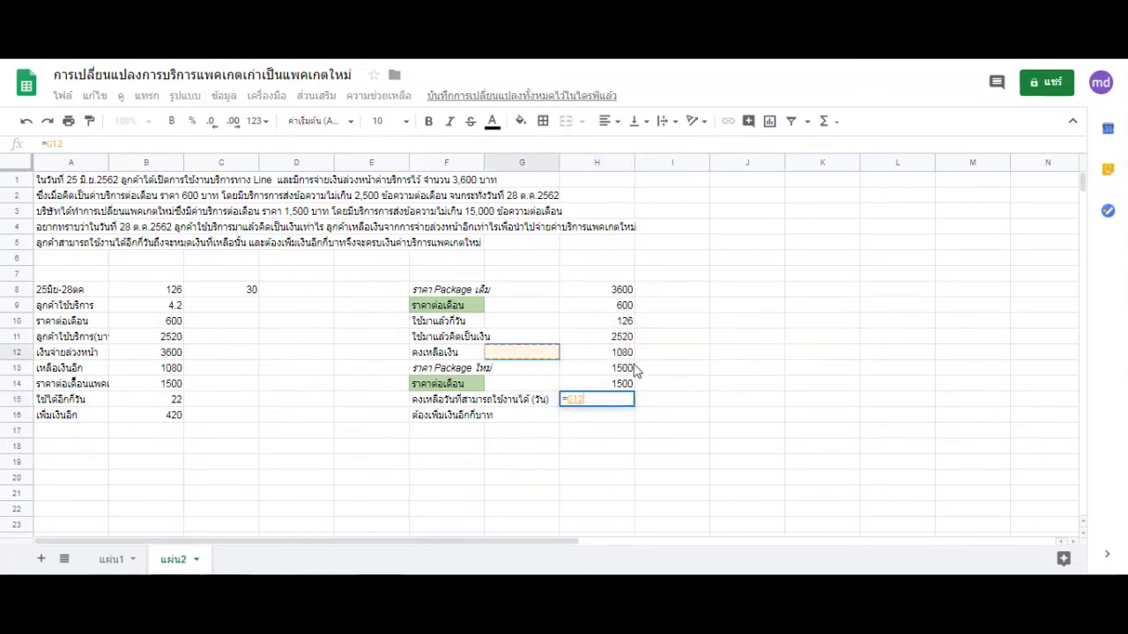
{"action": "left_click", "coordinate": [570, 398]}
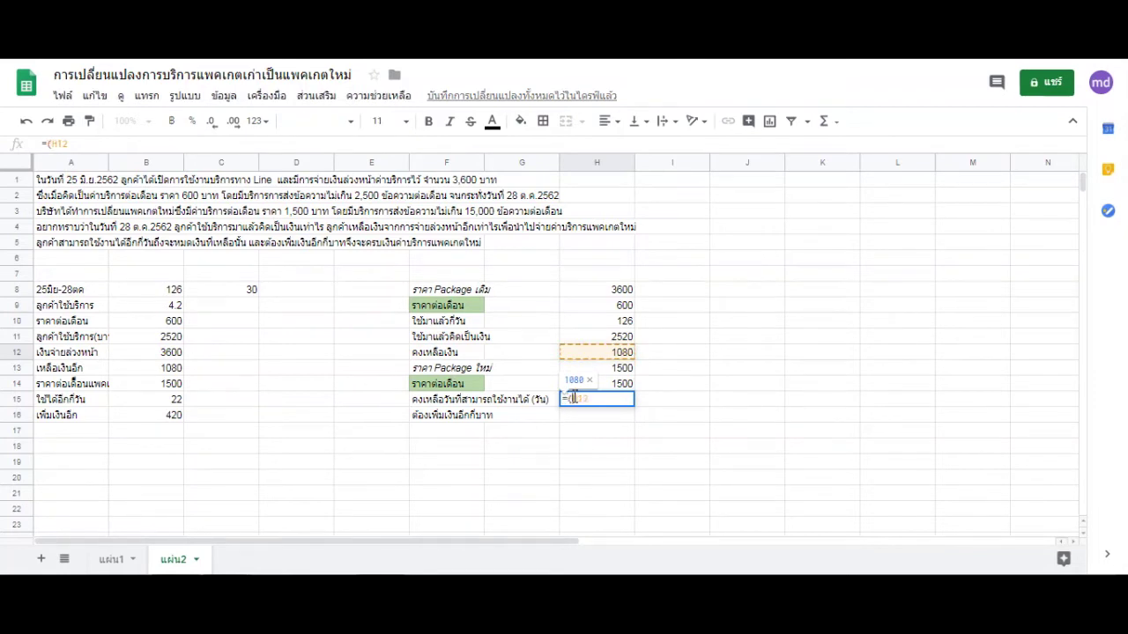
{"action": "type", "text": "/"}
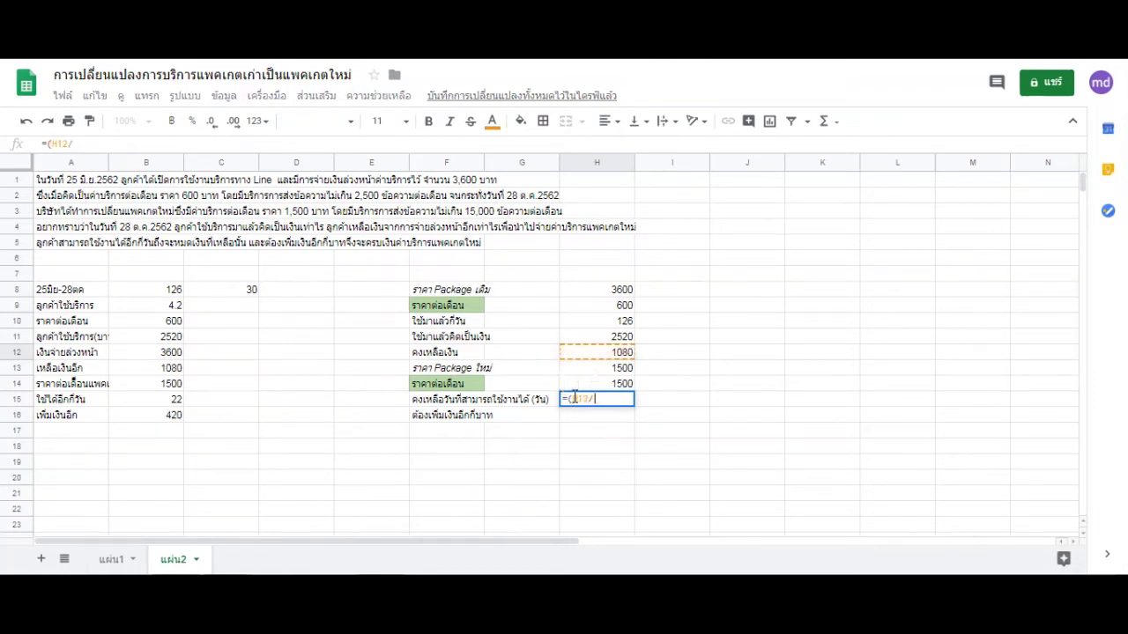
{"action": "left_click", "coordinate": [611, 368]}
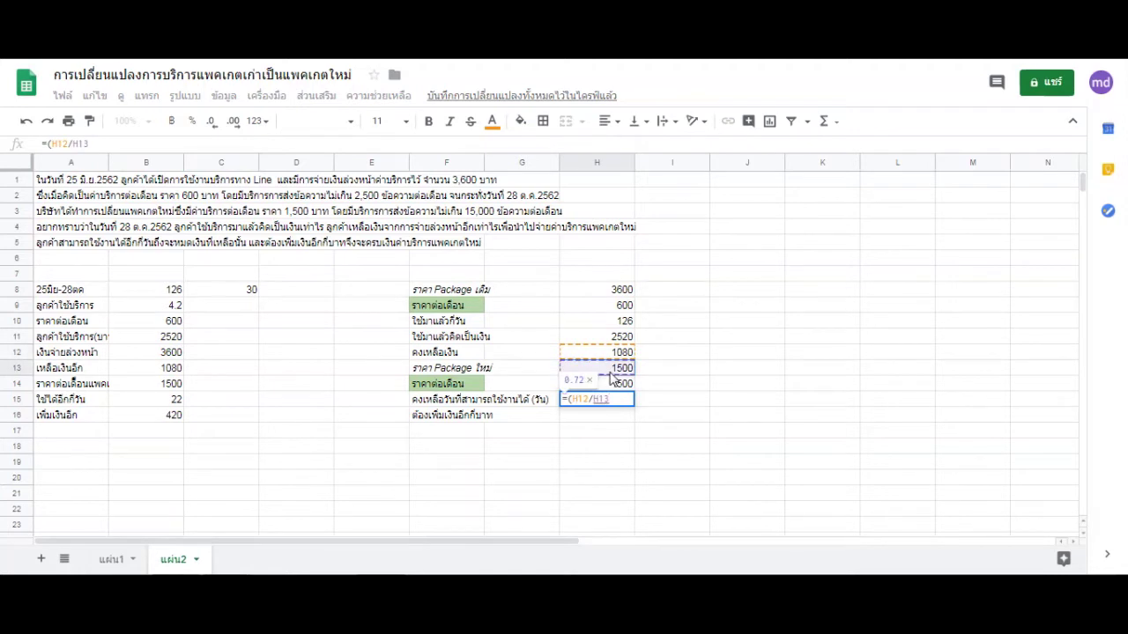
{"action": "type", "text": ")*"}
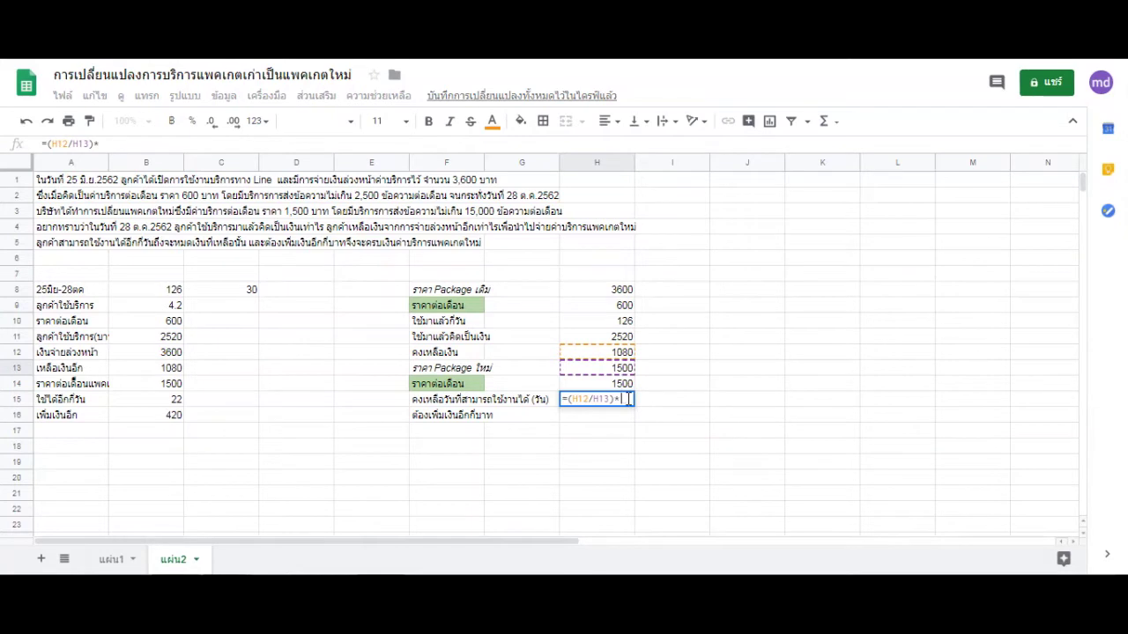
{"action": "type", "text": "30"}
{"action": "key", "text": "Return"}
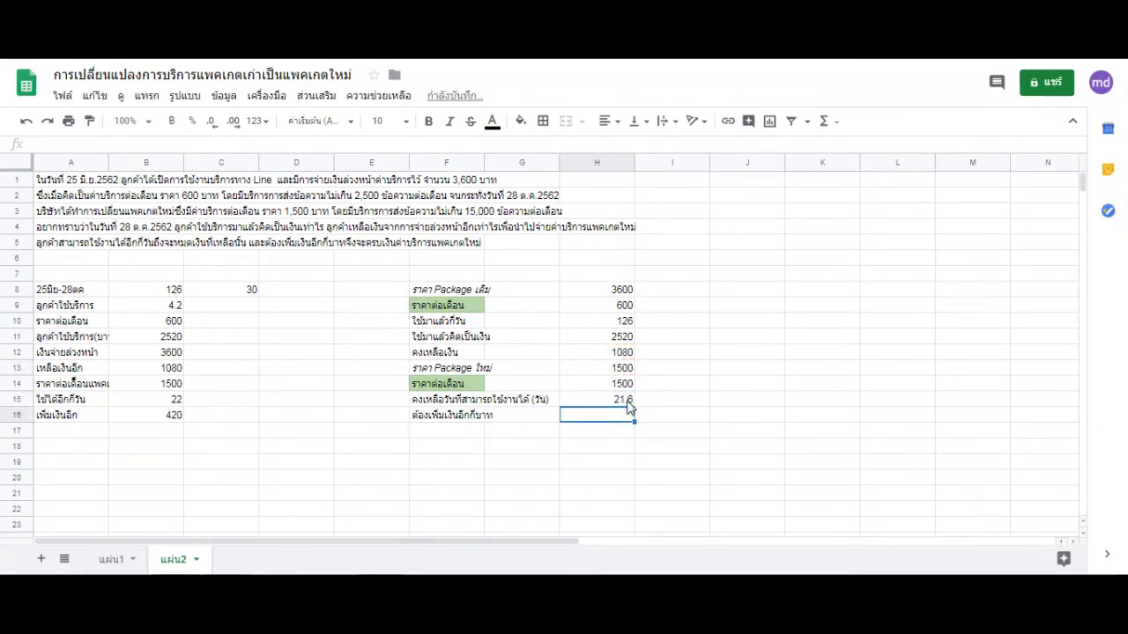
{"action": "left_click", "coordinate": [627, 400]}
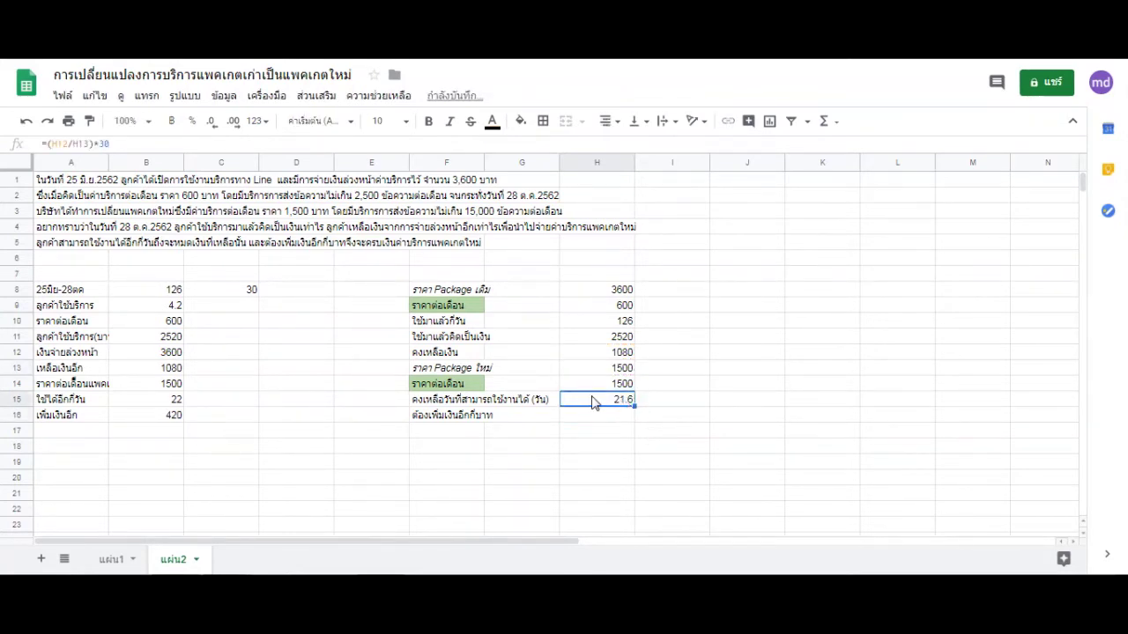
{"action": "left_click", "coordinate": [211, 123]}
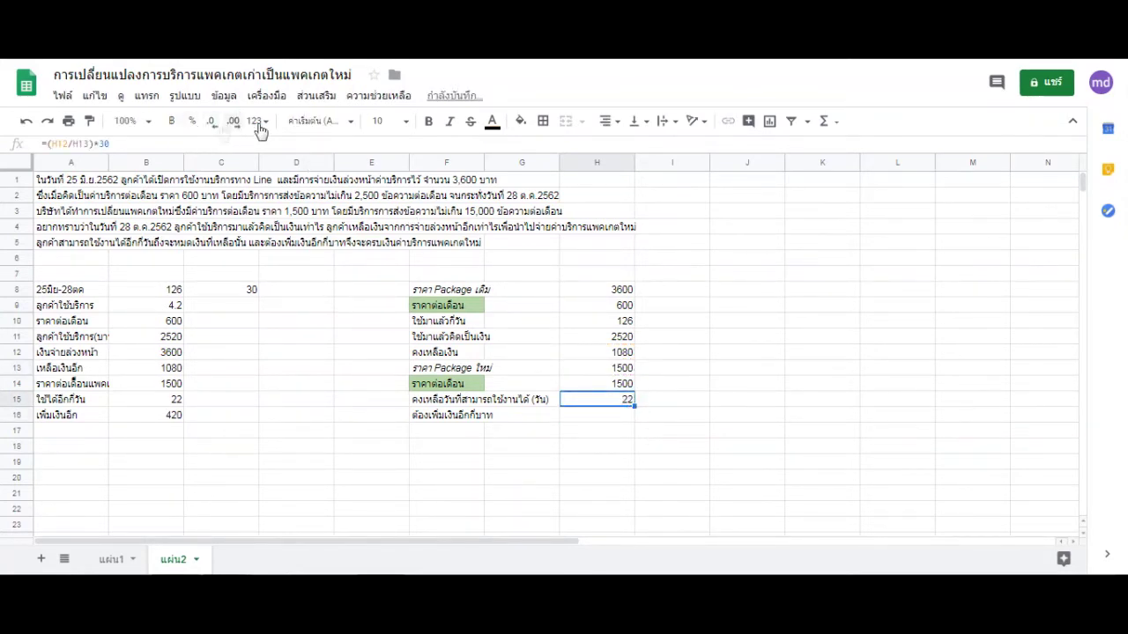
- Calculate the extra payment needed in cell H16 by subtracting the remaining money in H12 from the new package price in H13
{"action": "left_click", "coordinate": [611, 414]}
{"action": "type", "text": "="}
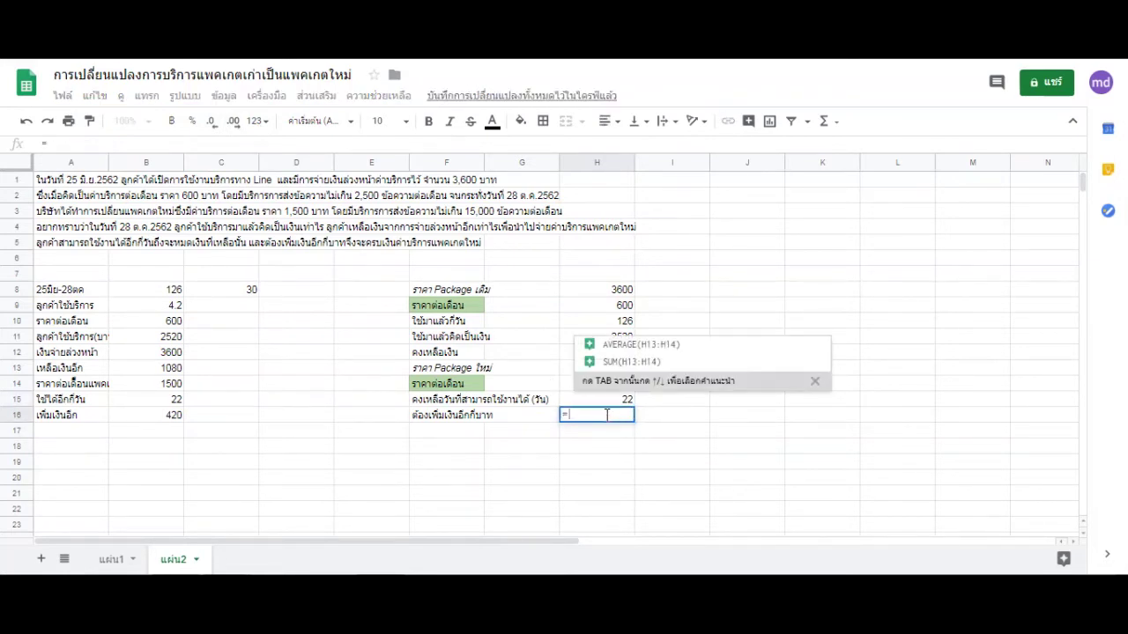
{"action": "left_click", "coordinate": [791, 448]}
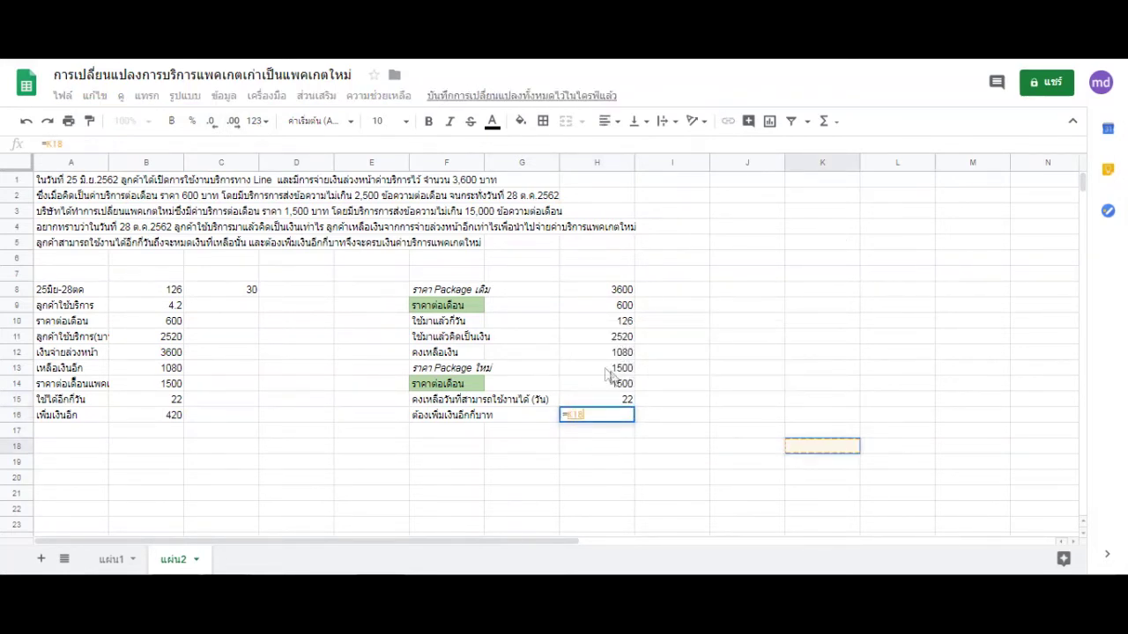
{"action": "key", "text": "BackSpace"}
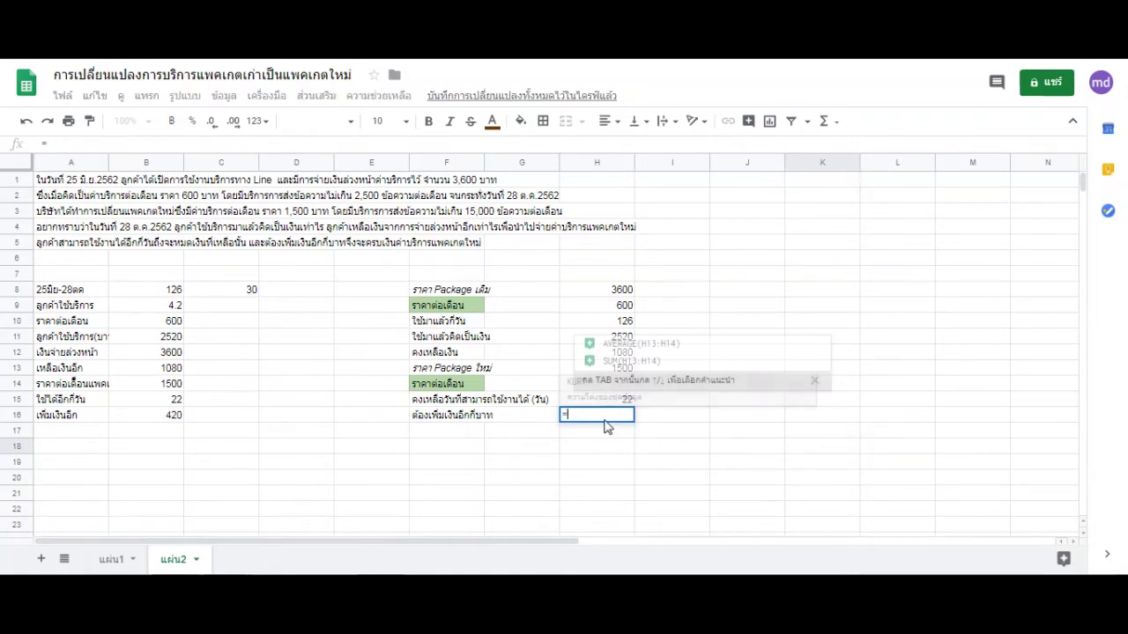
{"action": "left_click", "coordinate": [590, 370]}
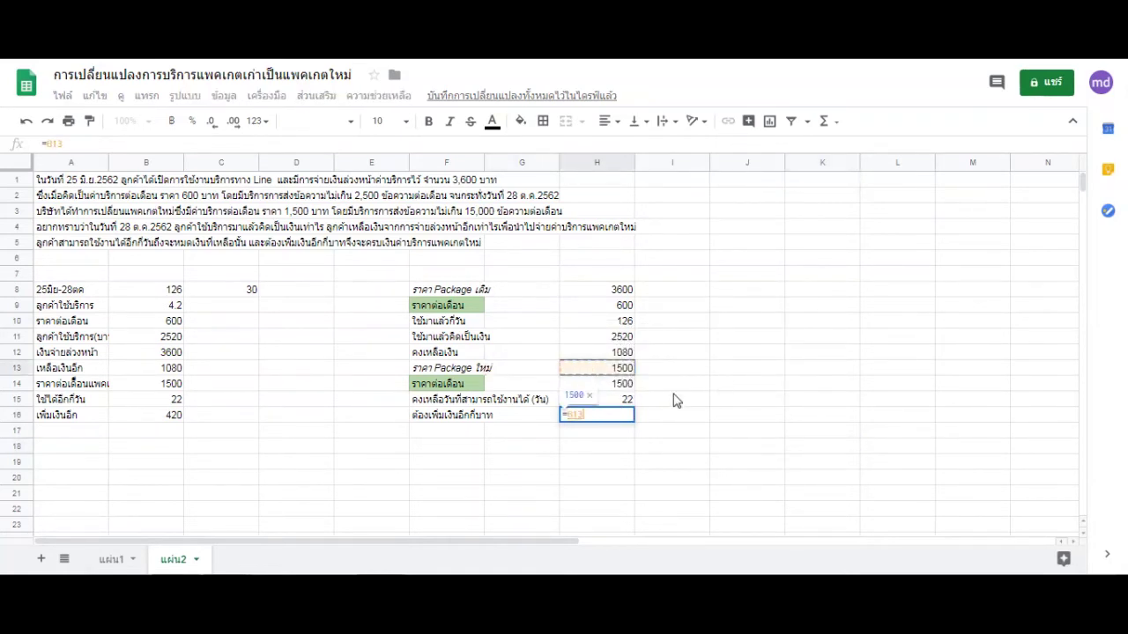
{"action": "type", "text": "-"}
{"action": "left_click", "coordinate": [625, 353]}
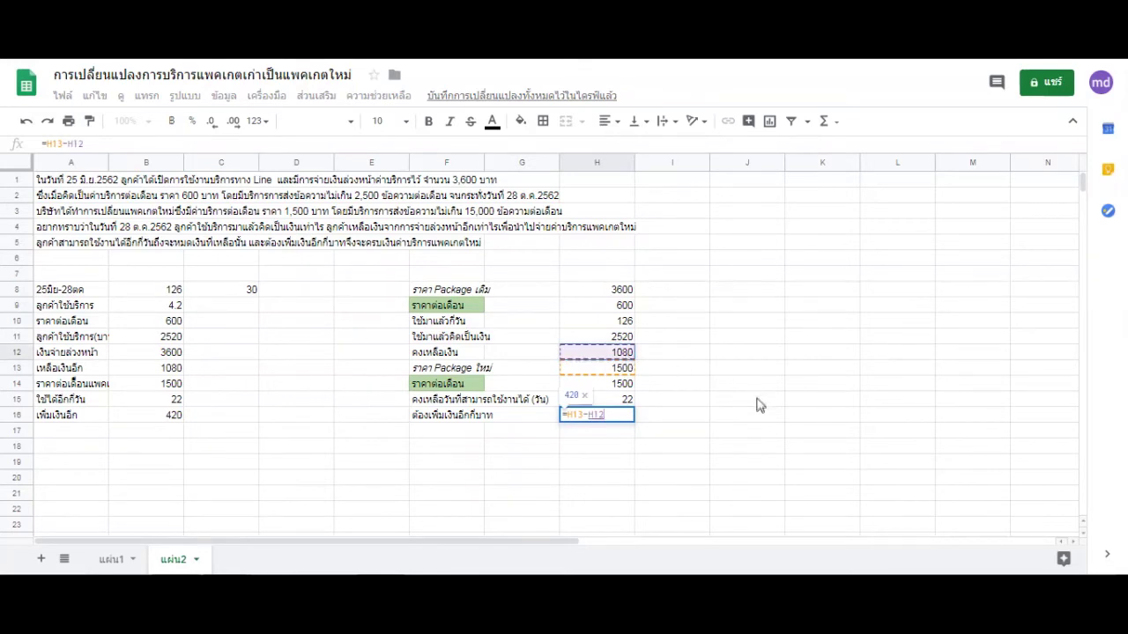
{"action": "key", "text": "Return"}
{"action": "left_click", "coordinate": [663, 446]}
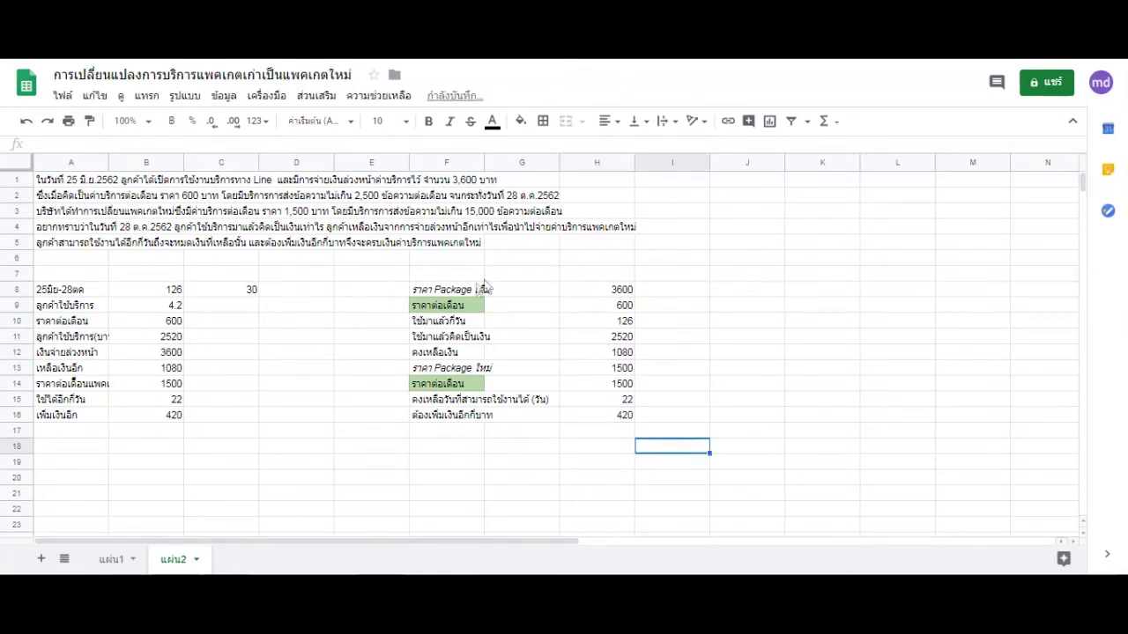
{"action": "left_click", "coordinate": [763, 324]}
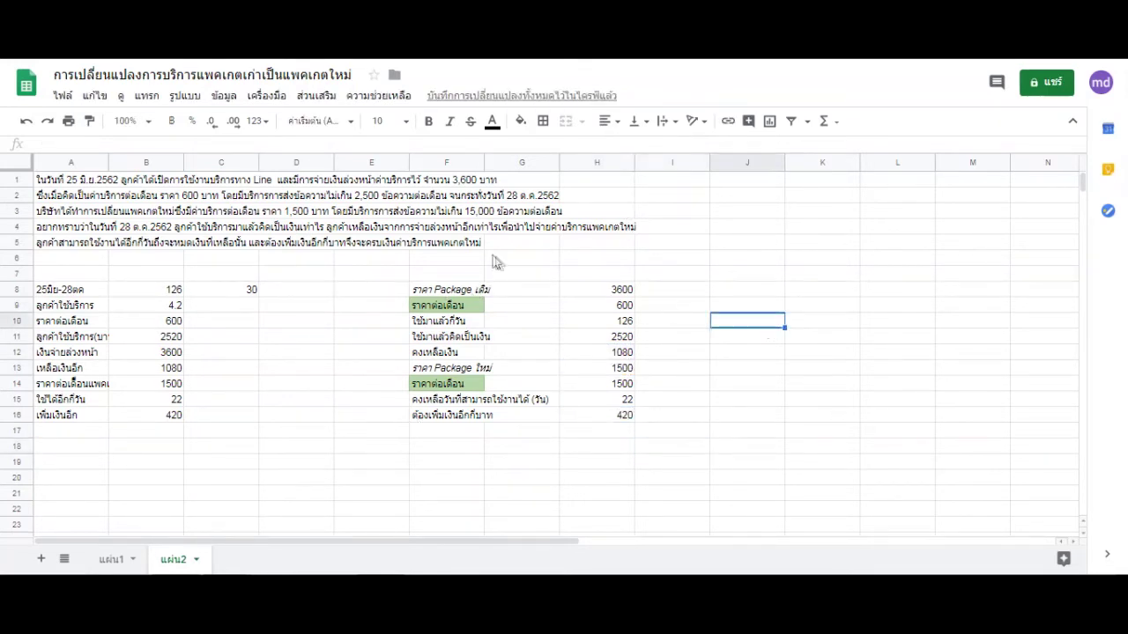
{"action": "left_click", "coordinate": [485, 246]}
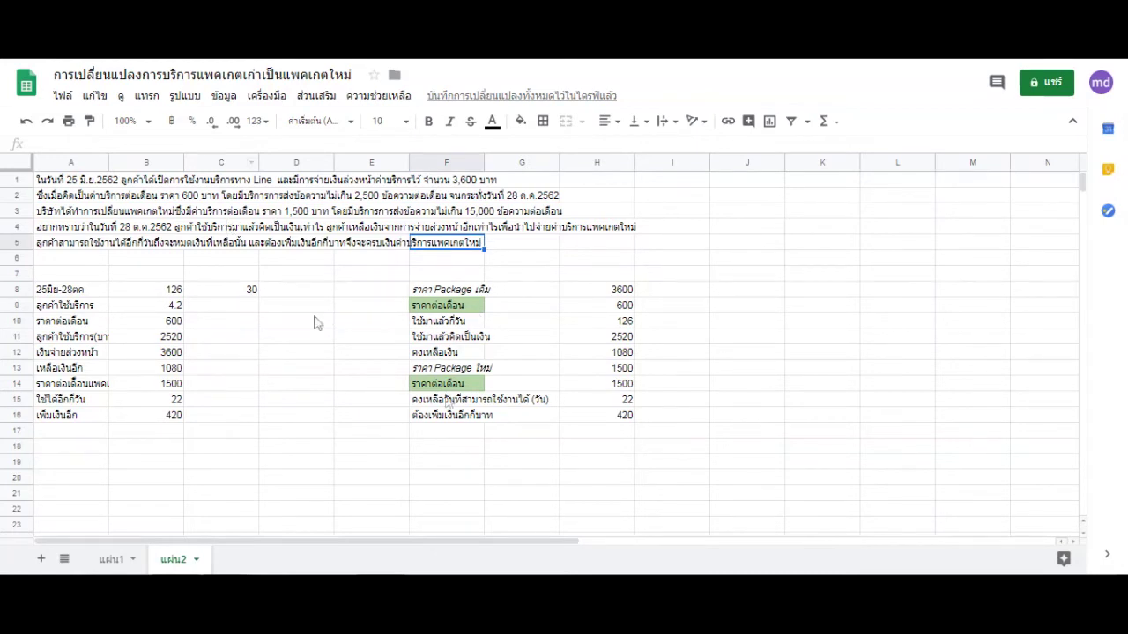
{"action": "left_click", "coordinate": [751, 234]}
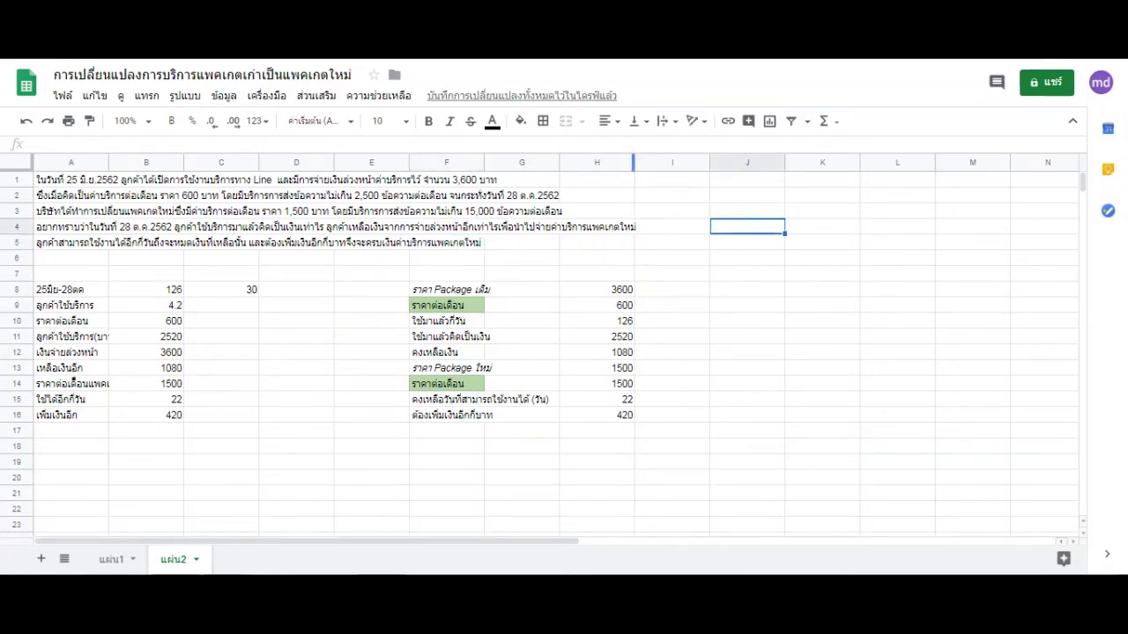
{"action": "left_click", "coordinate": [863, 273]}
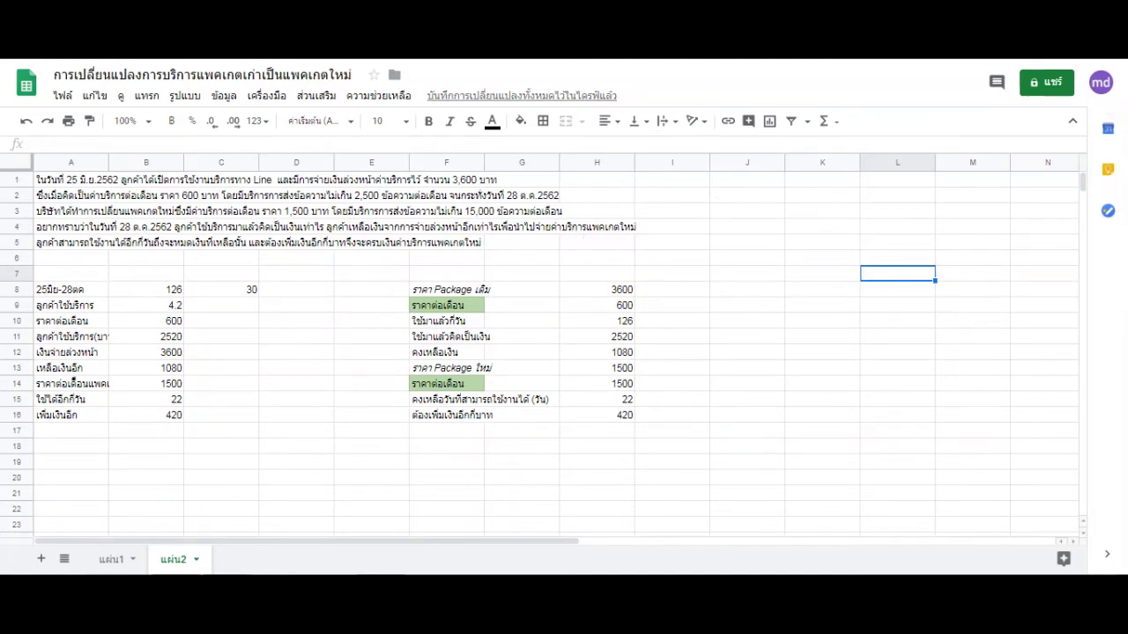
{"action": "key", "text": "alt+Left"}
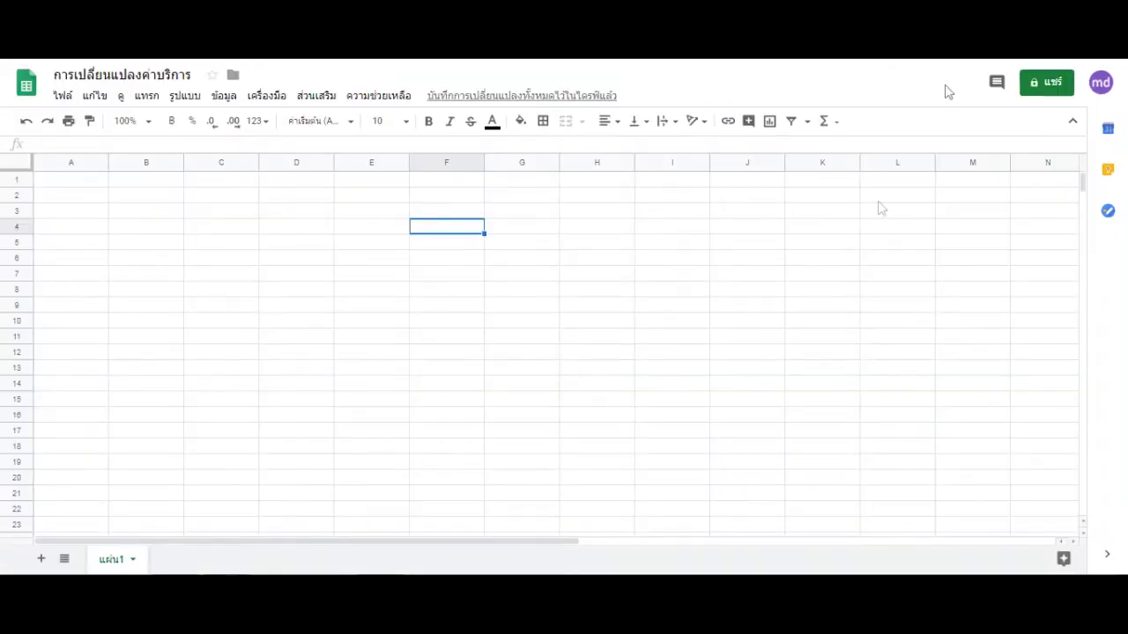
{"action": "left_click", "coordinate": [856, 293]}
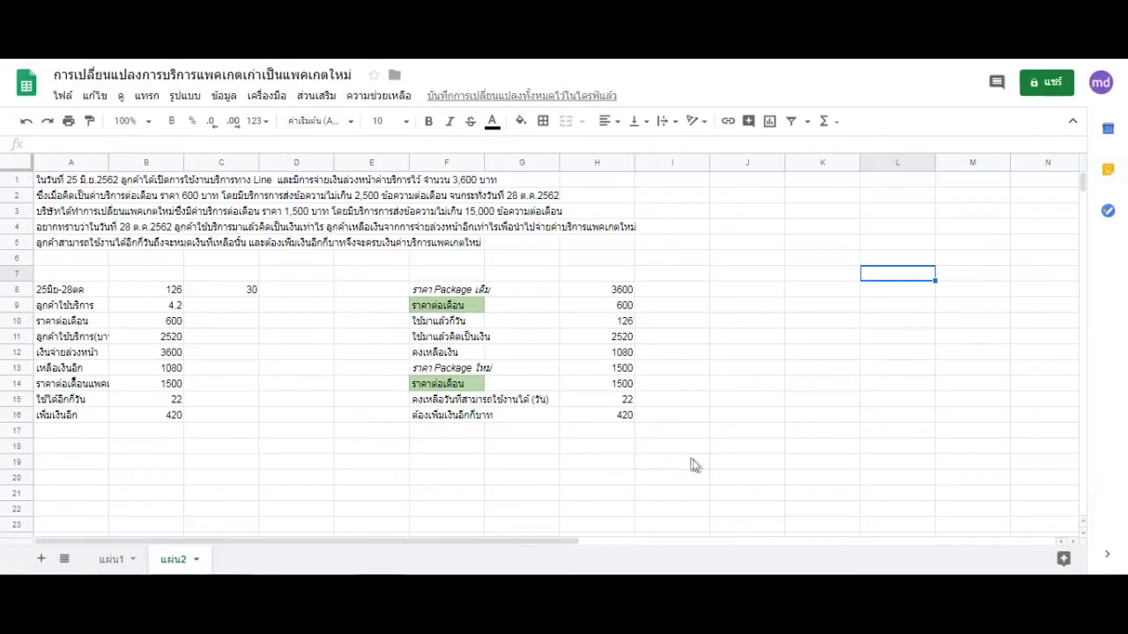
{"action": "left_click", "coordinate": [692, 463]}
{"action": "left_click", "coordinate": [804, 219]}
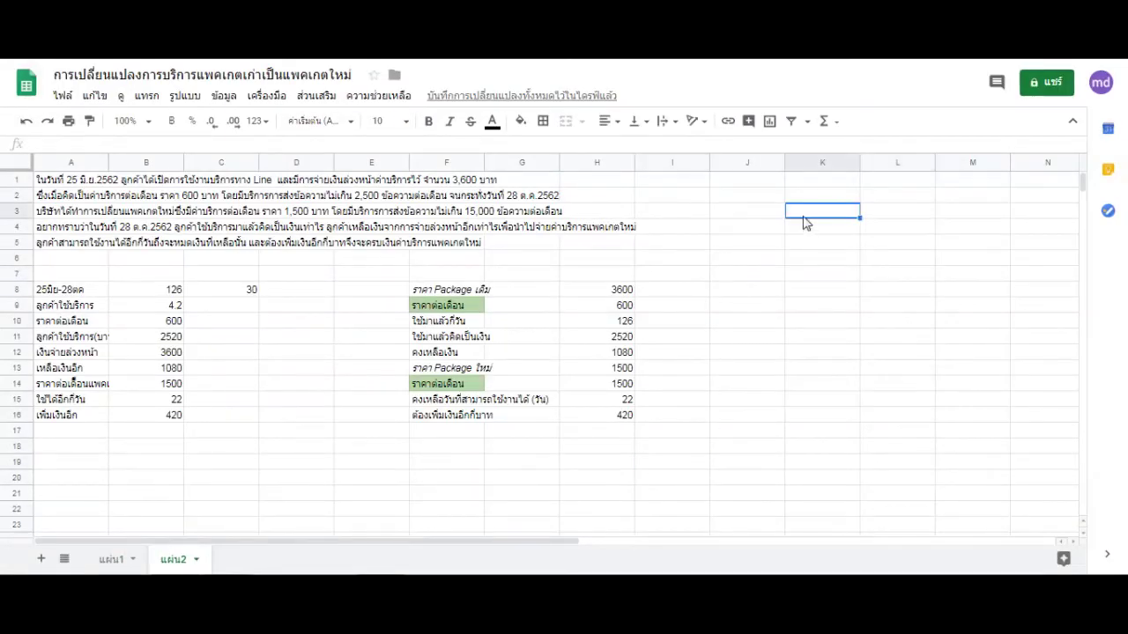
{"action": "left_click", "coordinate": [674, 352]}
{"action": "left_click", "coordinate": [669, 229]}
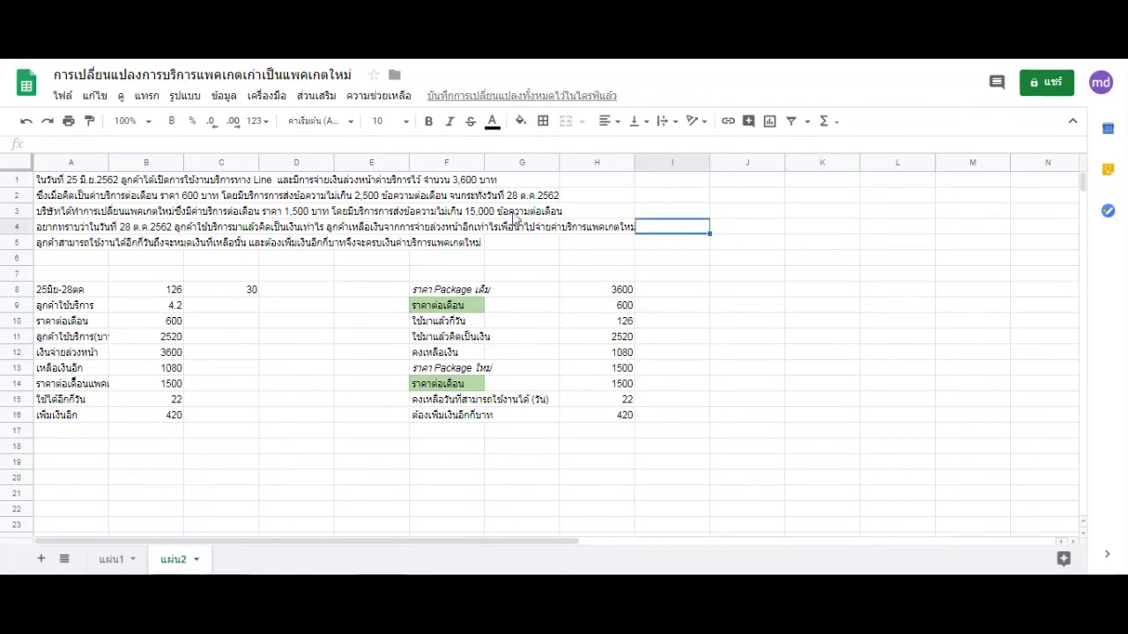
{"action": "left_click", "coordinate": [504, 277]}
- Turn on link sharing for the spreadsheet with view access for anyone with the link, copying the link and finishing the sharing settings
{"action": "left_click", "coordinate": [1048, 83]}
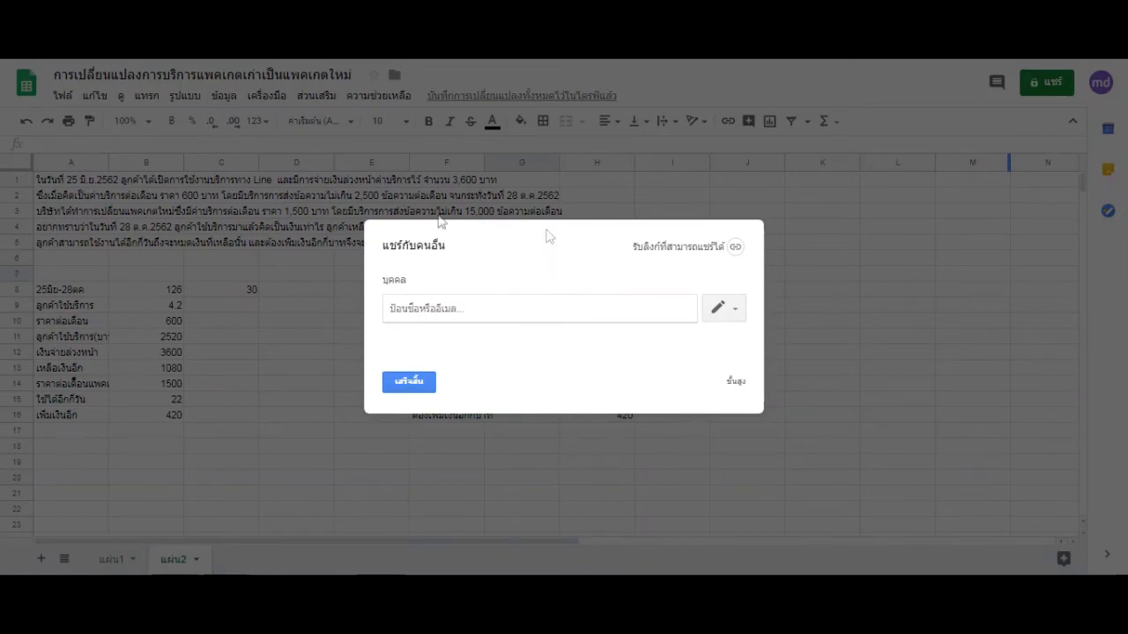
{"action": "left_click", "coordinate": [726, 310]}
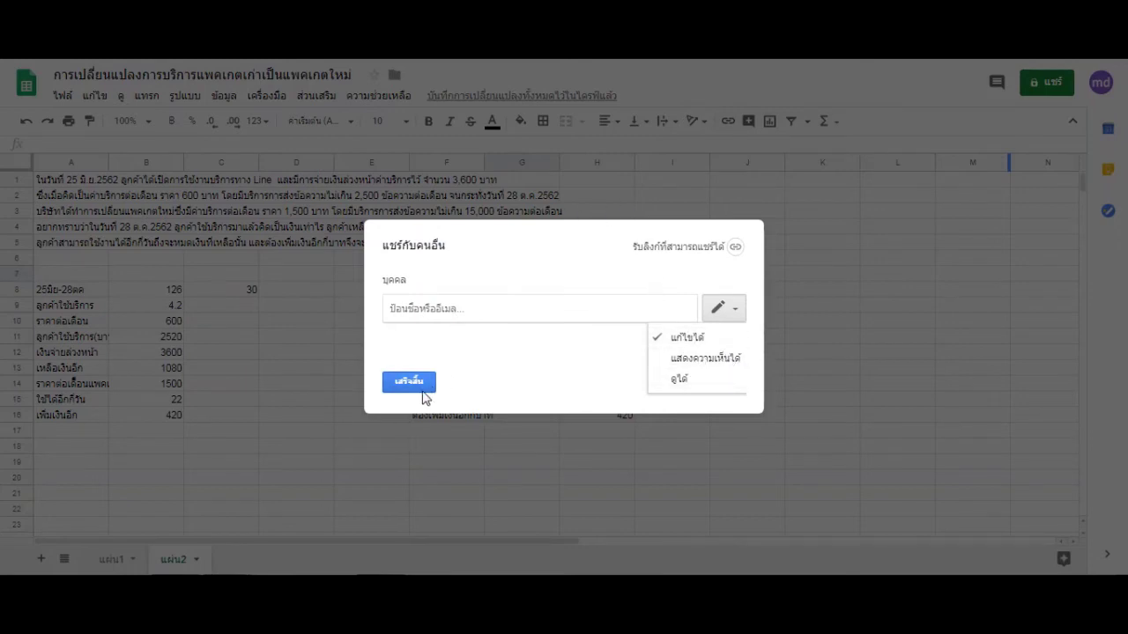
{"action": "left_click", "coordinate": [662, 287]}
{"action": "left_click", "coordinate": [673, 247]}
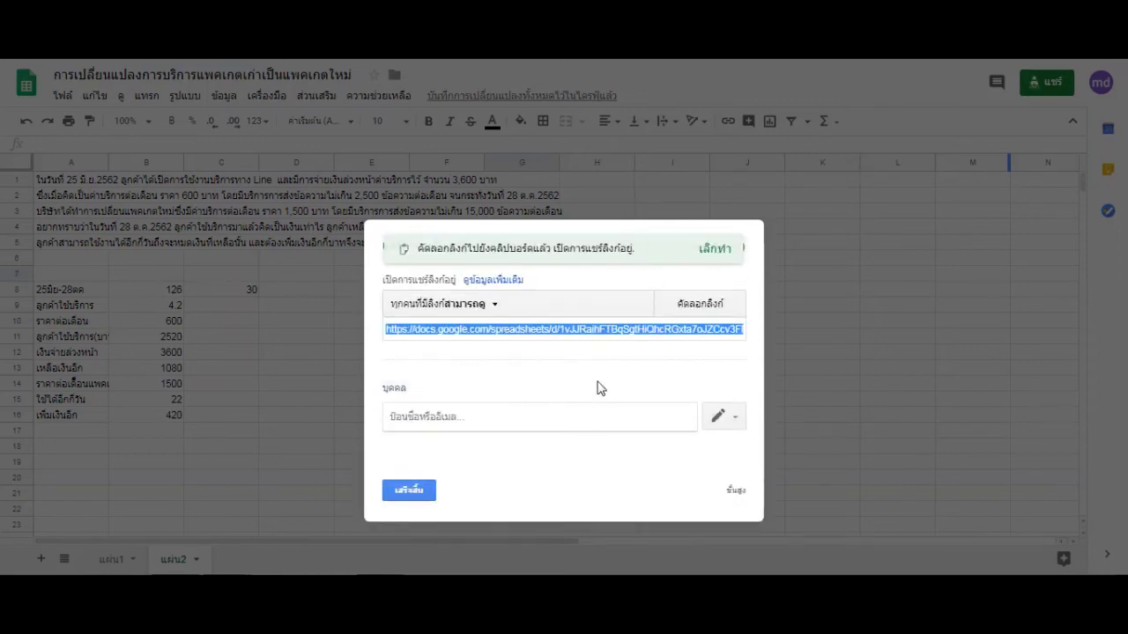
{"action": "left_click", "coordinate": [599, 388]}
{"action": "left_click", "coordinate": [485, 315]}
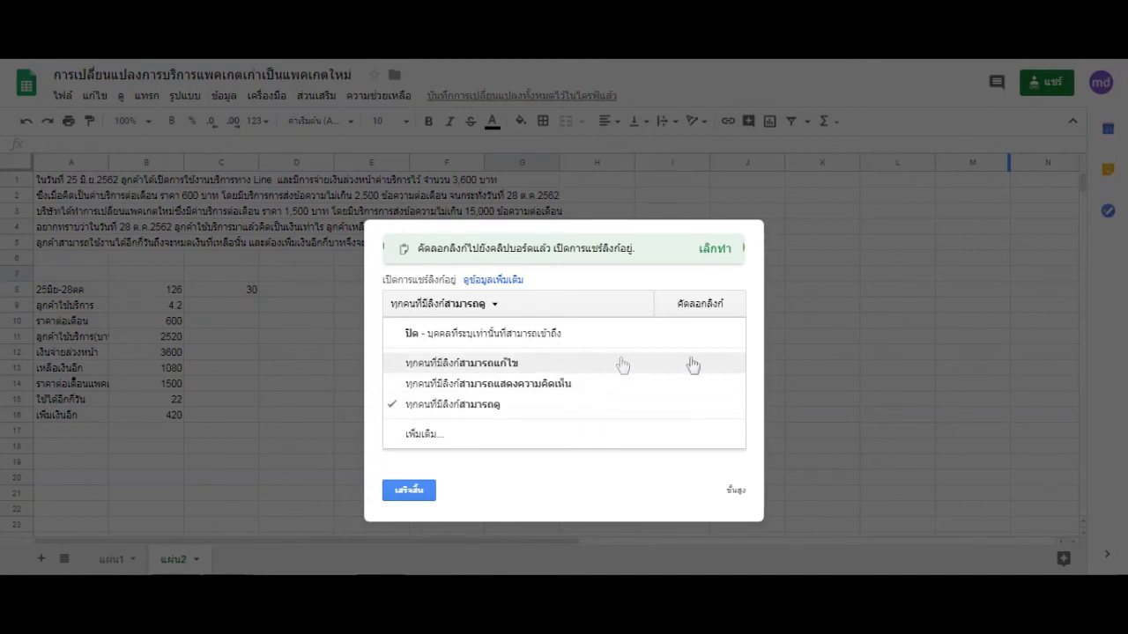
{"action": "left_click", "coordinate": [410, 490]}
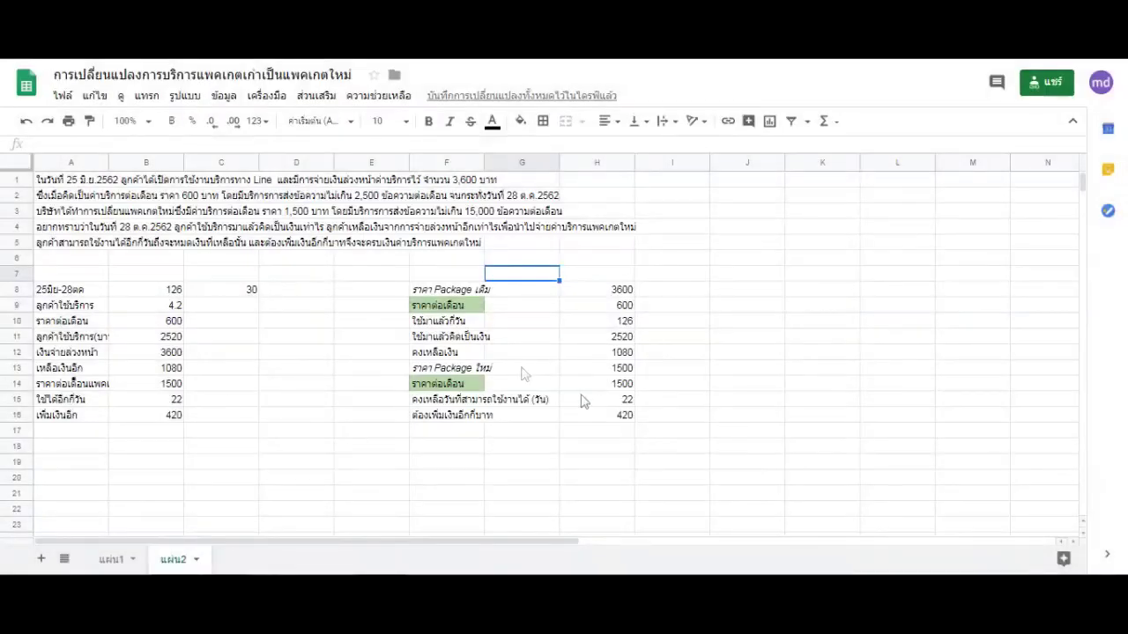
{"action": "left_click", "coordinate": [791, 273]}
{"action": "left_click", "coordinate": [903, 222]}
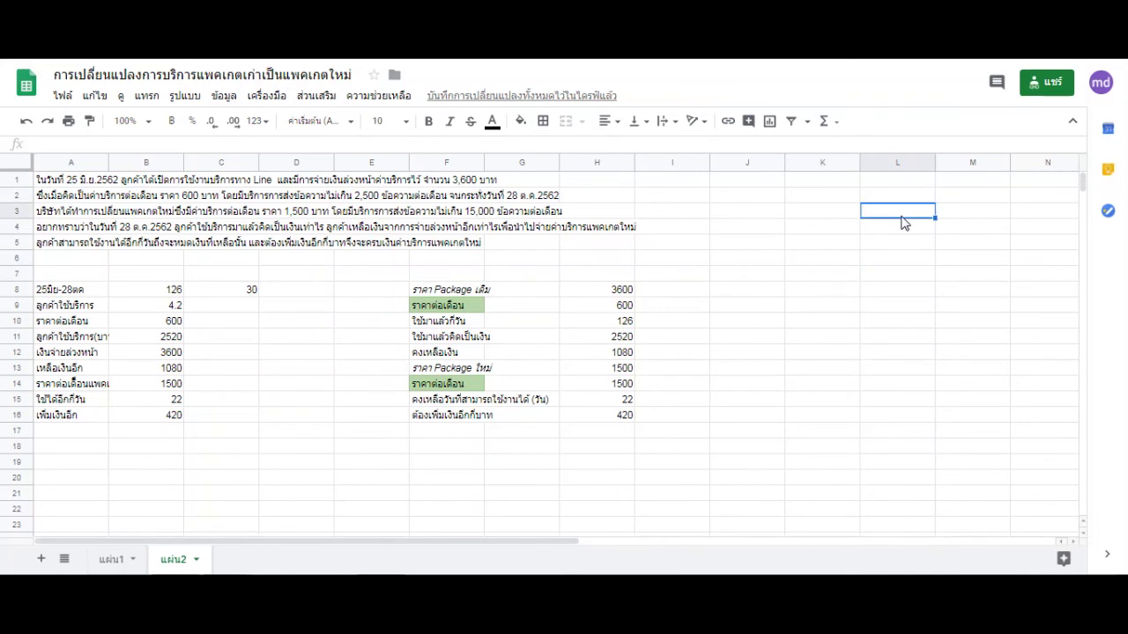
{"action": "left_click", "coordinate": [748, 191]}
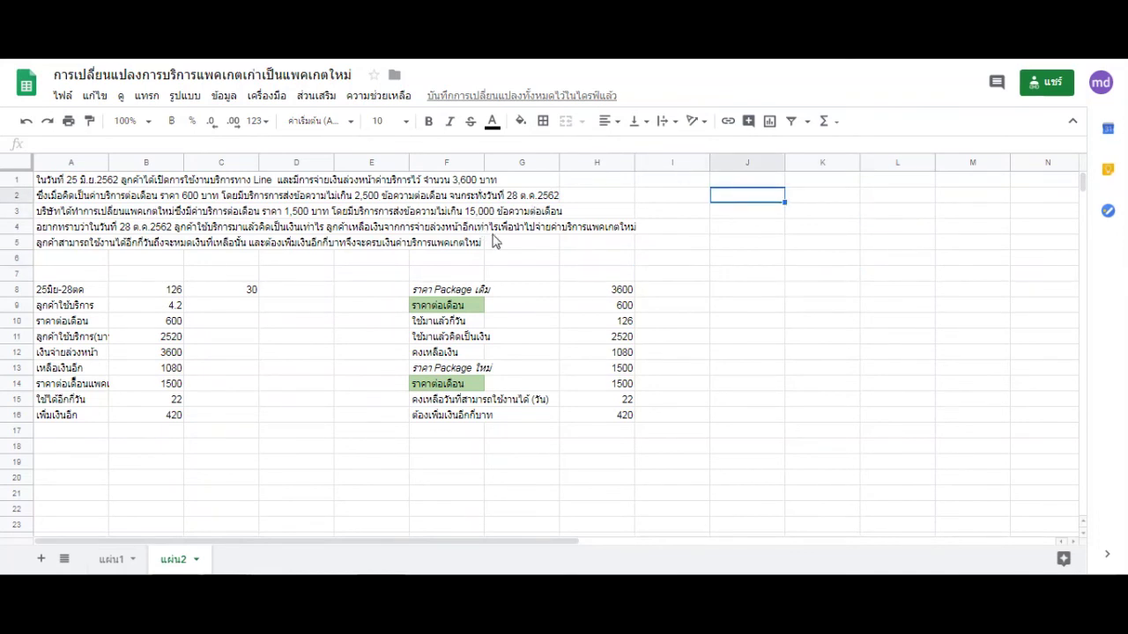
{"action": "left_click", "coordinate": [892, 315]}
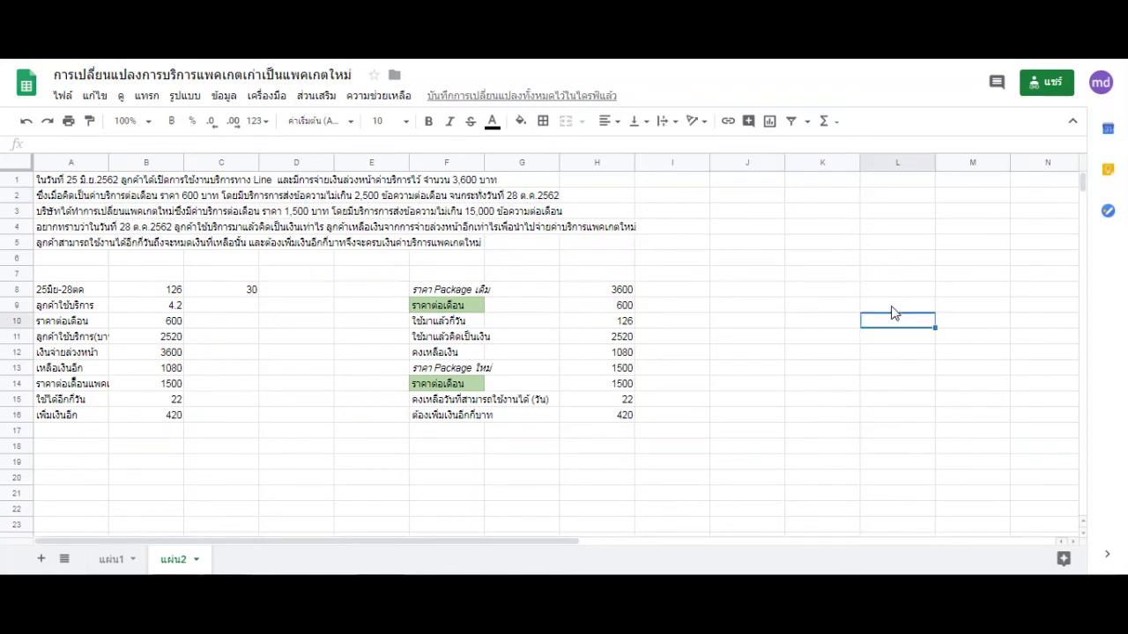